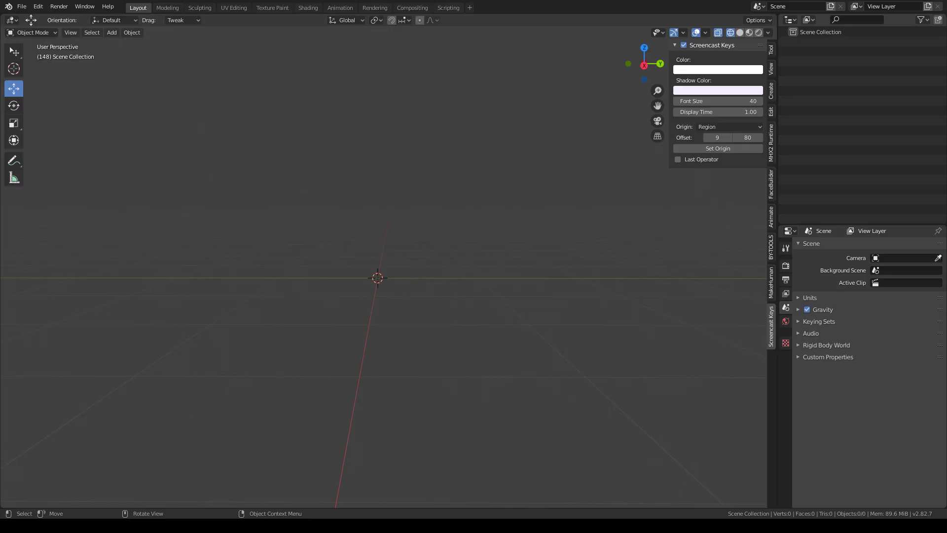
Add a Bezier circle curve at the world origin and deselect it.
{"action": "left_click", "coordinate": [294, 319]}
{"action": "key", "text": "shift+a"}
{"action": "mouse_move", "coordinate": [295, 318]}
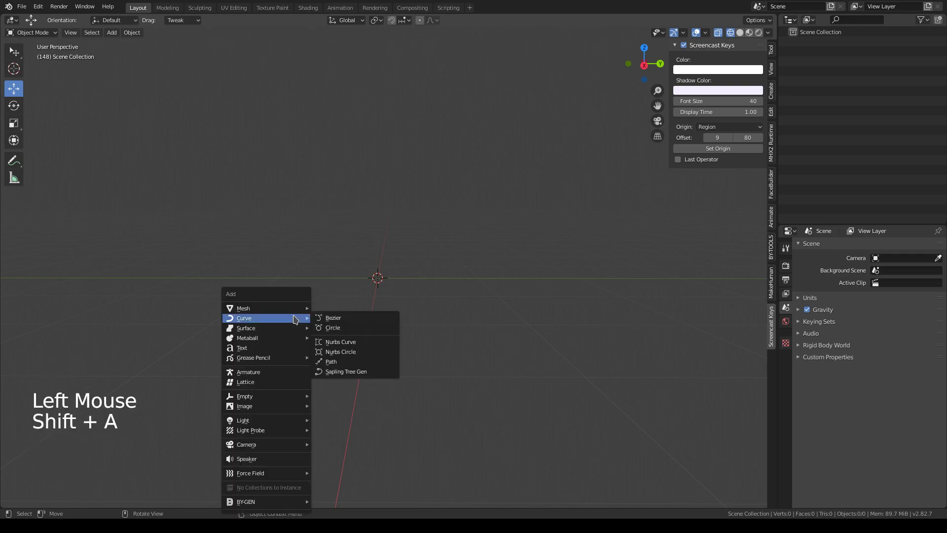
{"action": "left_click", "coordinate": [334, 330]}
{"action": "middle_click_drag", "start_coordinate": [242, 323], "coordinate": [287, 327]}
{"action": "left_click", "coordinate": [361, 305]}
Add a cylinder mesh with 32 vertices, 1 m radius and 2 m depth at the origin.
{"action": "key", "text": "shift+a"}
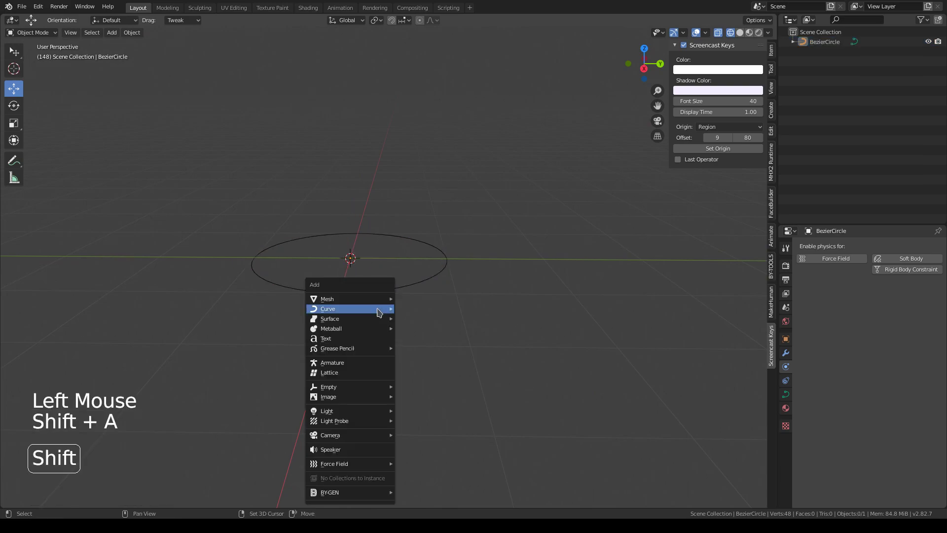
{"action": "mouse_move", "coordinate": [376, 300]}
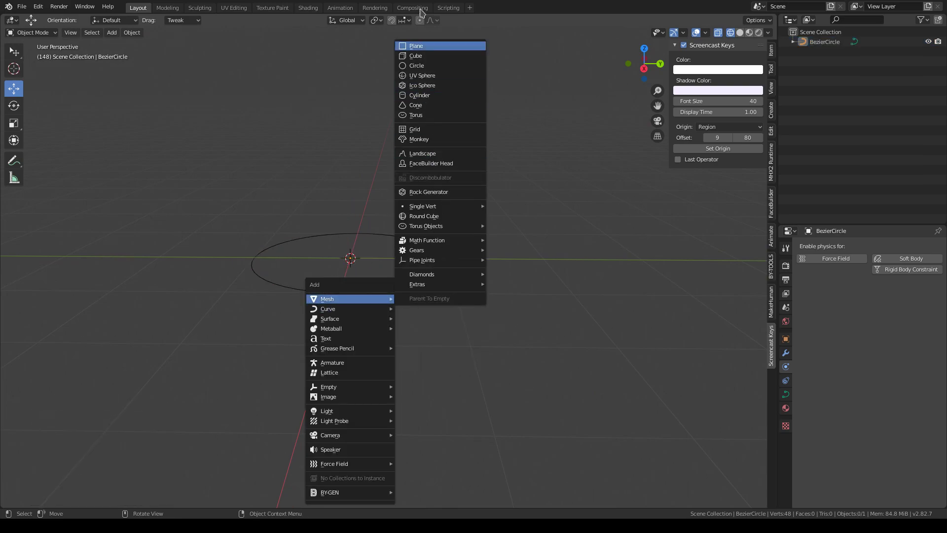
{"action": "left_click", "coordinate": [421, 97]}
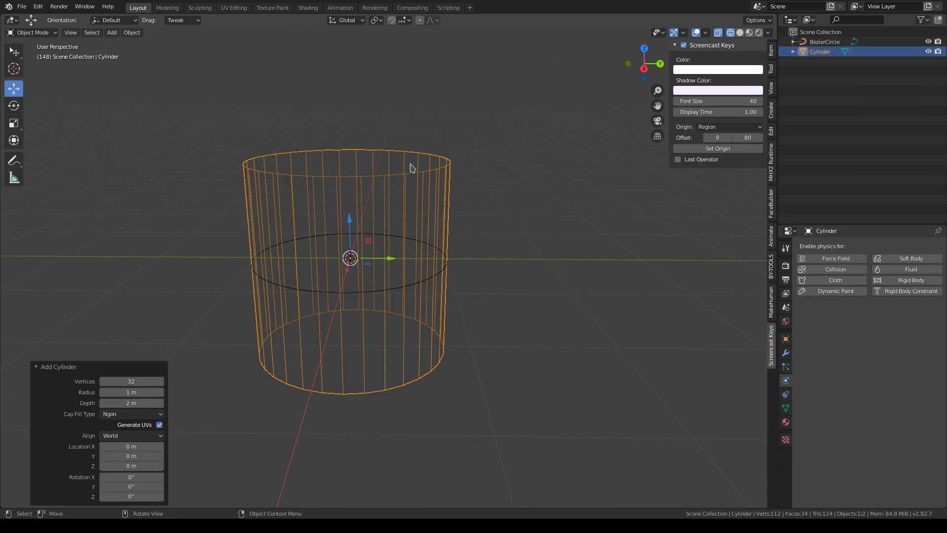
Preview the cylinder in solid shading and return the viewport to wireframe.
{"action": "left_click", "coordinate": [502, 240]}
{"action": "key", "text": "shift+z"}
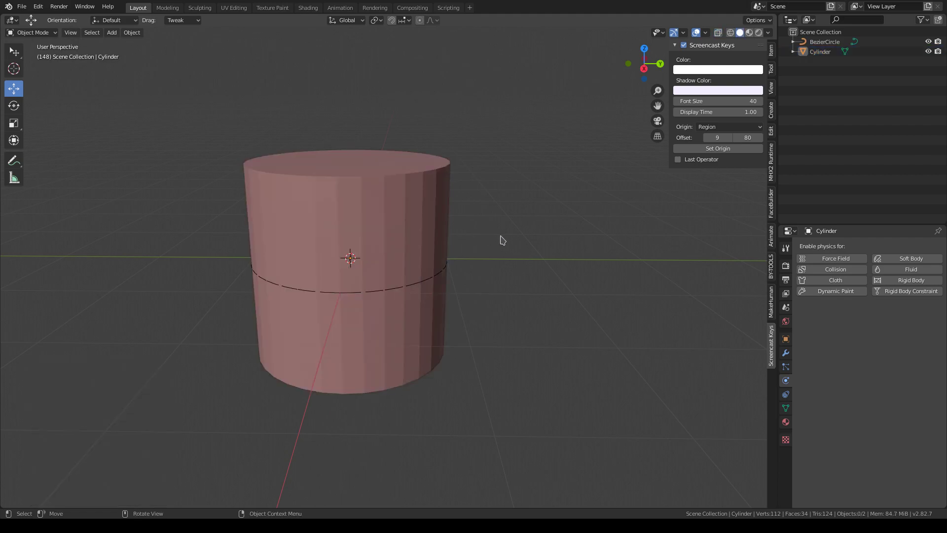
{"action": "left_click", "coordinate": [412, 231]}
{"action": "key", "text": "shift+z"}
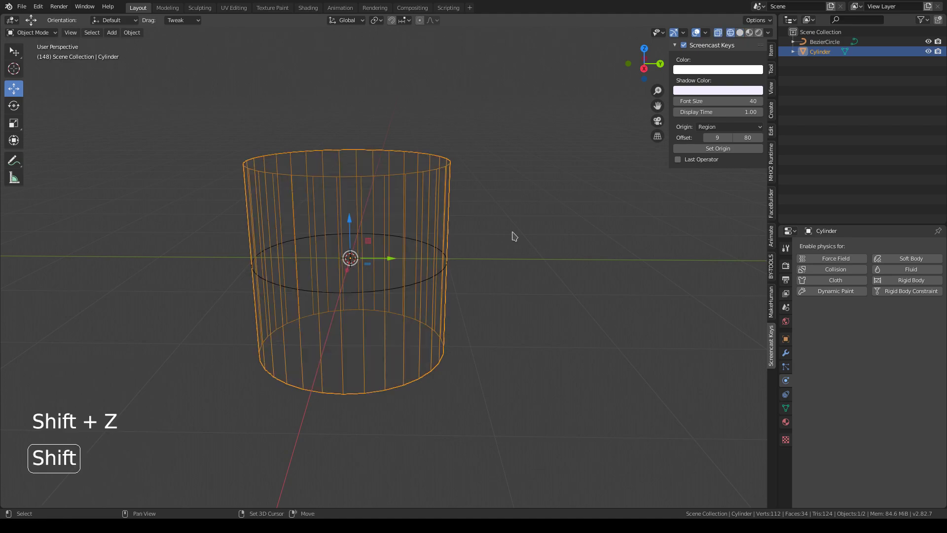
Scale the cylinder to 0.212 in X and Y only, keeping its height.
{"action": "left_click", "coordinate": [399, 243]}
{"action": "middle_click_drag", "start_coordinate": [419, 242], "coordinate": [423, 216]}
{"action": "left_click", "coordinate": [422, 215]}
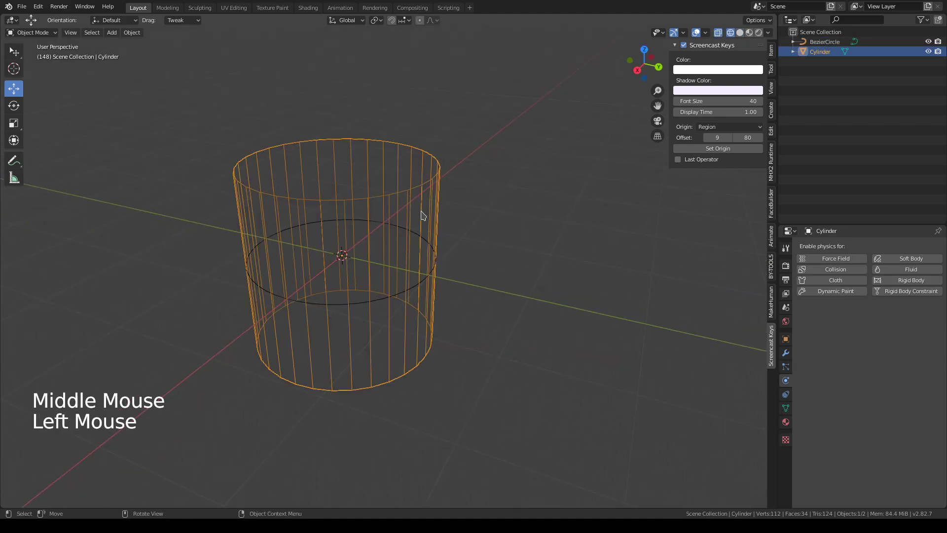
{"action": "key", "text": "s"}
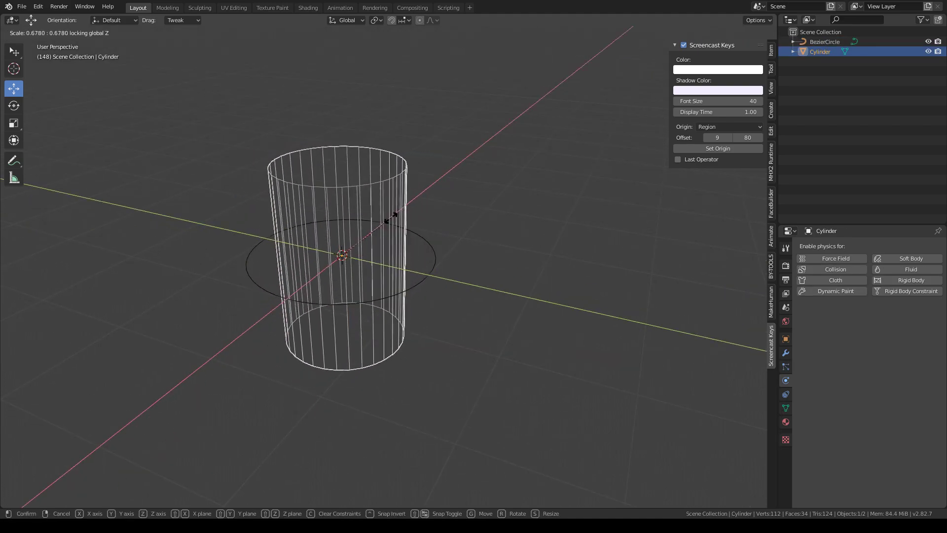
{"action": "left_click", "coordinate": [343, 228]}
Move the cylinder up 1 m along Z so its base sits on the circle's plane.
{"action": "middle_click_drag", "start_coordinate": [342, 229], "coordinate": [492, 258], "text": "alt"}
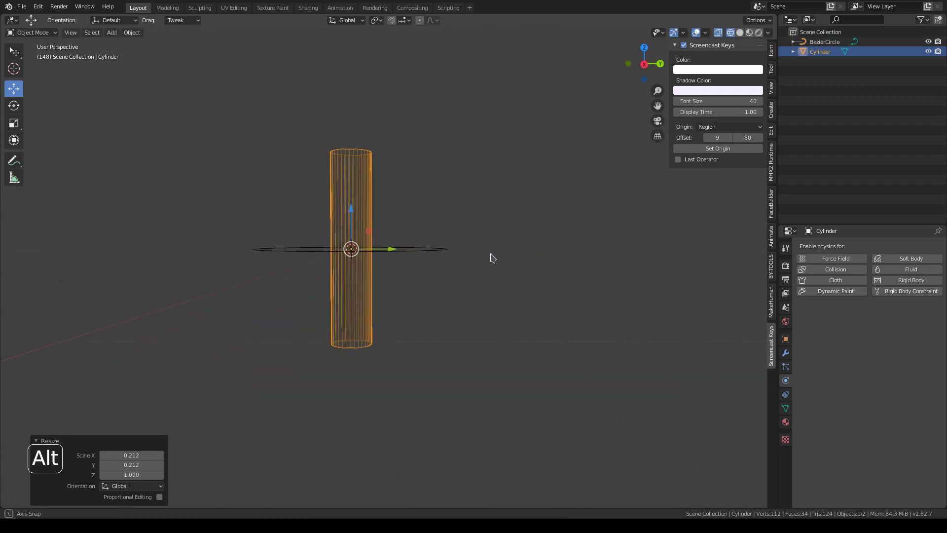
{"action": "key", "text": "g"}
{"action": "left_click", "coordinate": [475, 203]}
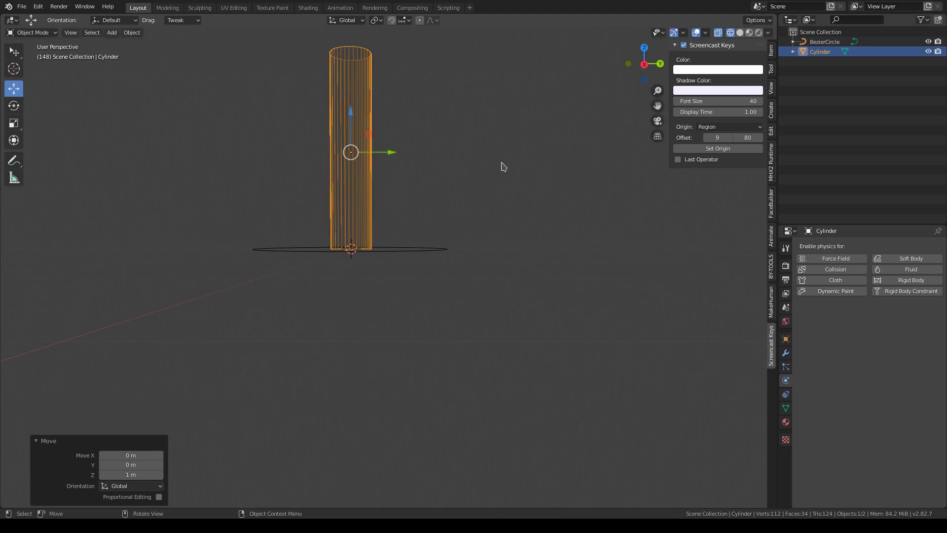
Add 100 horizontal loop cuts along the cylinder's height and return to Object Mode.
{"action": "middle_click_drag", "start_coordinate": [502, 164], "coordinate": [342, 167], "text": "alt"}
{"action": "left_click", "coordinate": [330, 170]}
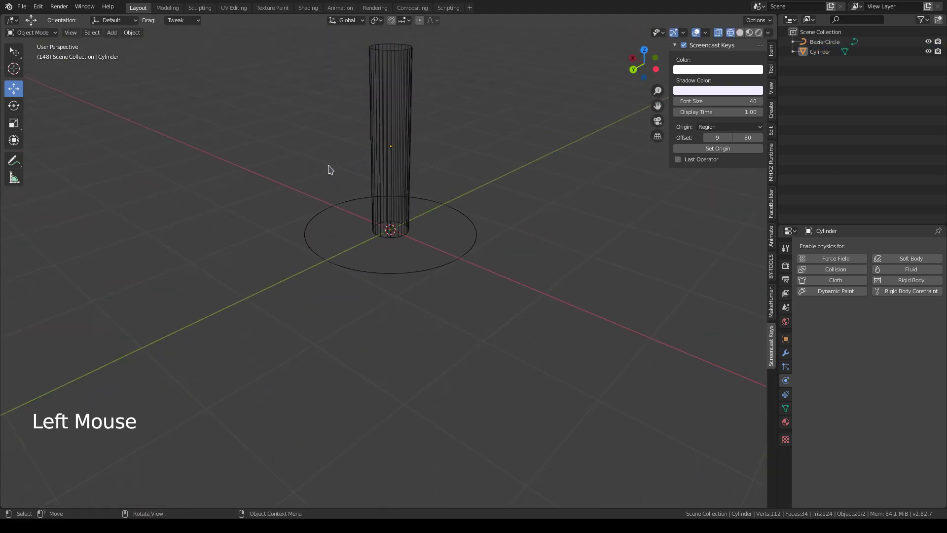
{"action": "left_click", "coordinate": [373, 132]}
{"action": "key", "text": "Tab"}
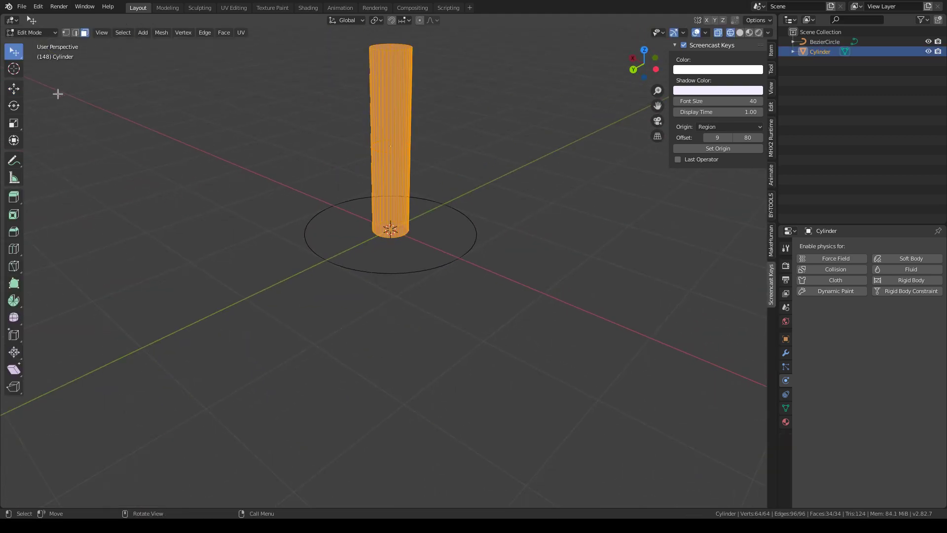
{"action": "key", "text": "a"}
{"action": "key", "text": "a"}
{"action": "key", "text": "a"}
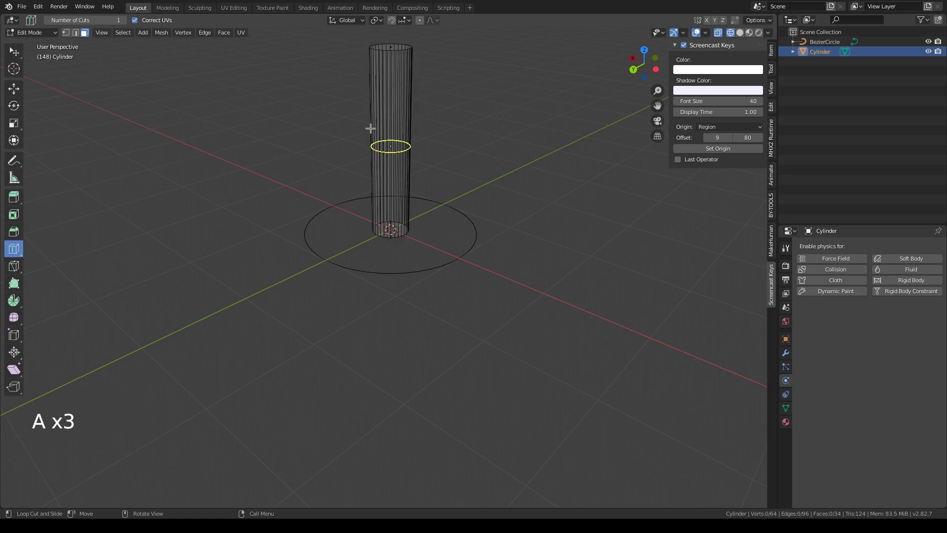
{"action": "left_click", "coordinate": [383, 139]}
{"action": "left_click_drag", "start_coordinate": [128, 421], "coordinate": [163, 421]}
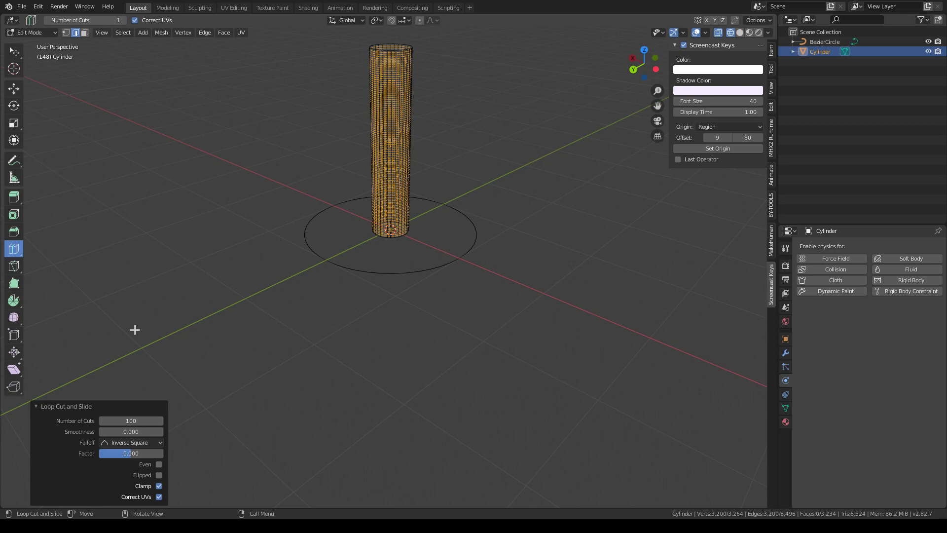
{"action": "key", "text": "Tab"}
Select the cylinder and display the viewport in solid shading.
{"action": "middle_click_drag", "start_coordinate": [198, 316], "coordinate": [381, 226]}
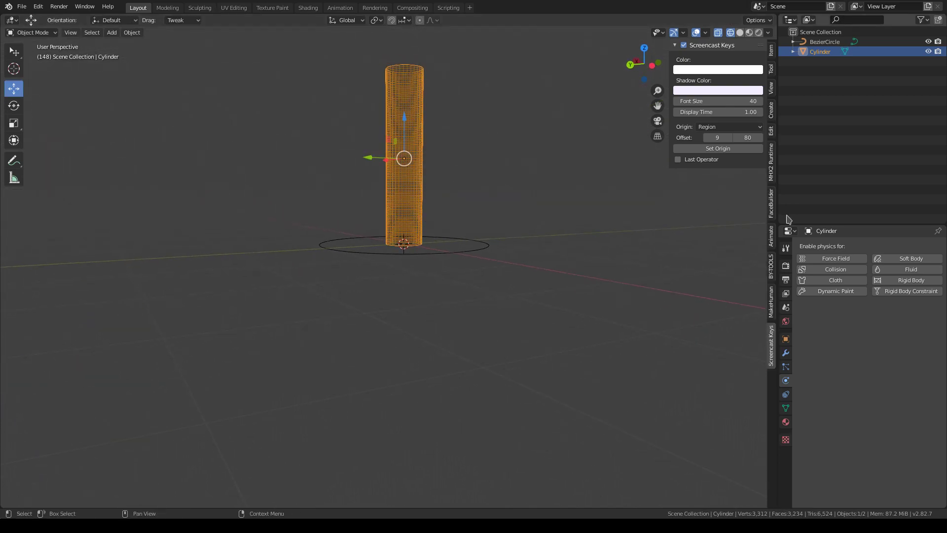
{"action": "left_click", "coordinate": [592, 303]}
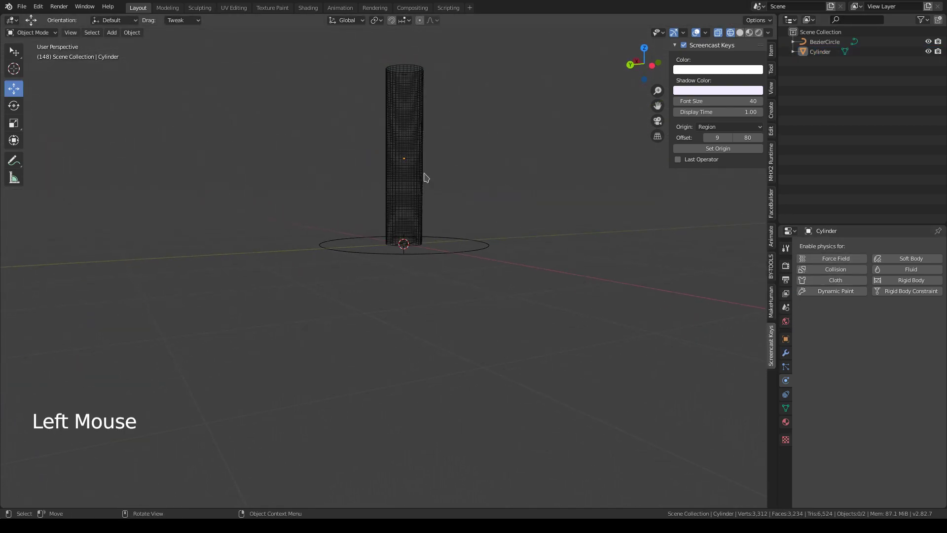
{"action": "left_click", "coordinate": [412, 162]}
{"action": "left_click", "coordinate": [740, 33]}
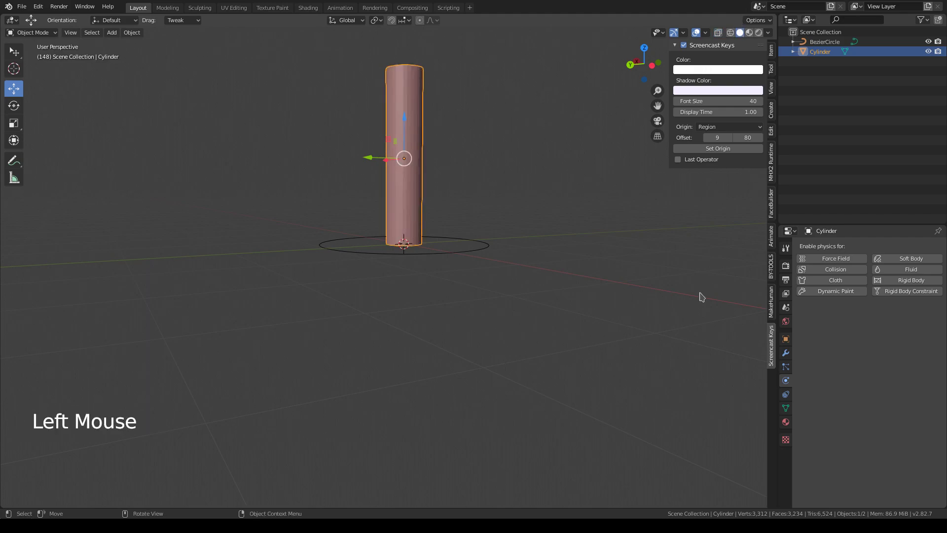
Add a Curve modifier to the cylinder with BezierCircle as its curve object.
{"action": "left_click", "coordinate": [786, 352]}
{"action": "left_click", "coordinate": [818, 249]}
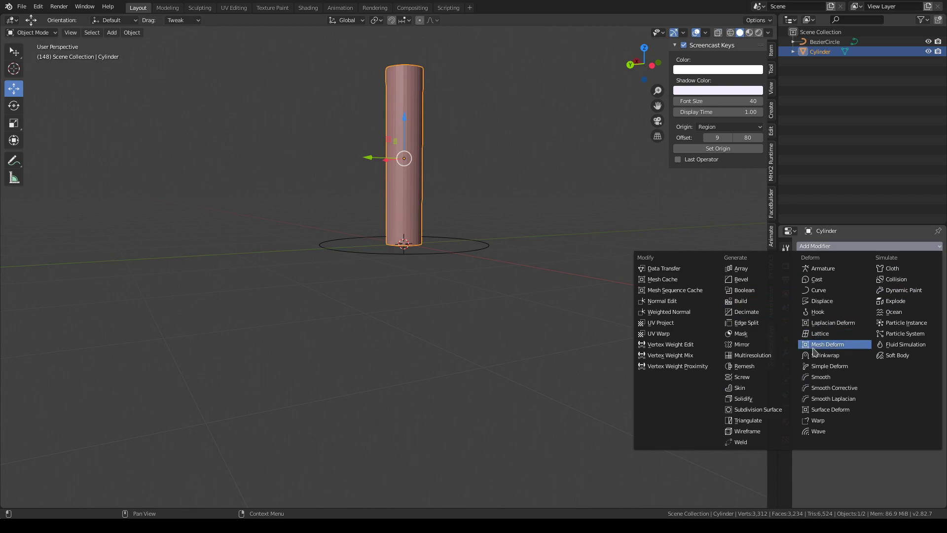
{"action": "left_click", "coordinate": [821, 291]}
{"action": "left_click", "coordinate": [803, 303]}
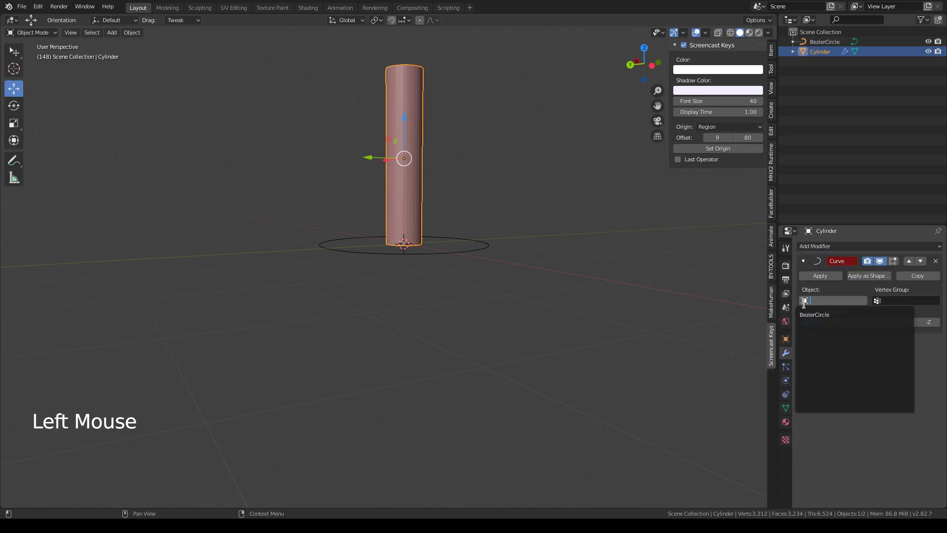
{"action": "left_click", "coordinate": [815, 316]}
Set the Curve modifier's deformation axis to -Z so the cylinder bends along the circle.
{"action": "middle_click_drag", "start_coordinate": [641, 223], "coordinate": [640, 253], "text": "alt"}
{"action": "left_click", "coordinate": [881, 322]}
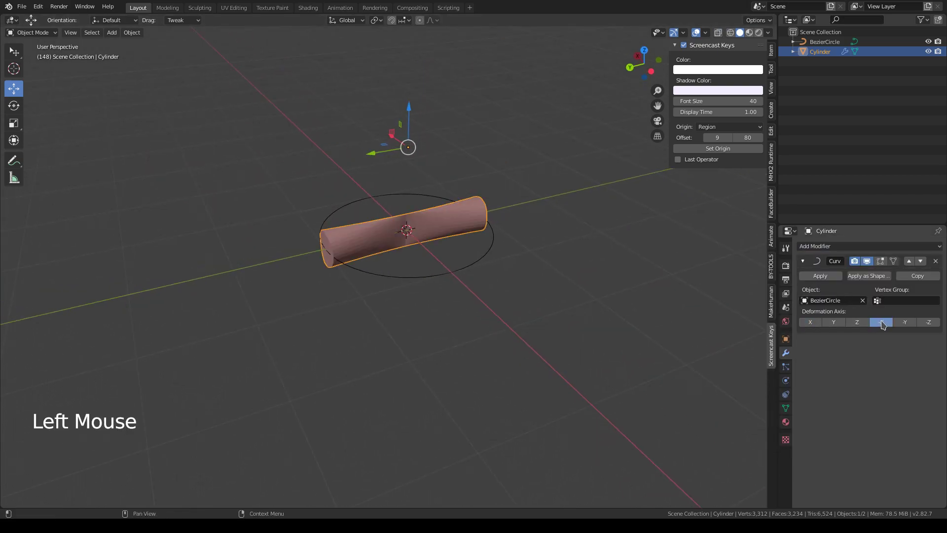
{"action": "left_click", "coordinate": [905, 322]}
{"action": "left_click", "coordinate": [929, 323]}
{"action": "middle_click_drag", "start_coordinate": [612, 312], "coordinate": [330, 311], "text": "alt"}
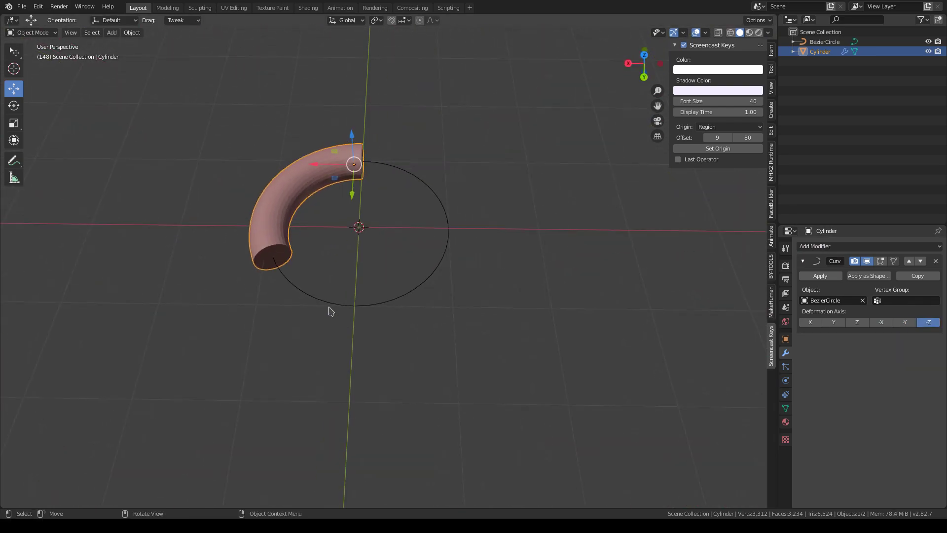
Increase the cylinder's Z scale to 3.14 so its ends meet around the circle.
{"action": "scroll", "coordinate": [411, 316], "scroll_direction": "up", "scroll_amount": 3}
{"action": "middle_click_drag", "start_coordinate": [410, 301], "coordinate": [498, 277], "text": "shift"}
{"action": "key", "text": "n"}
{"action": "key", "text": "n"}
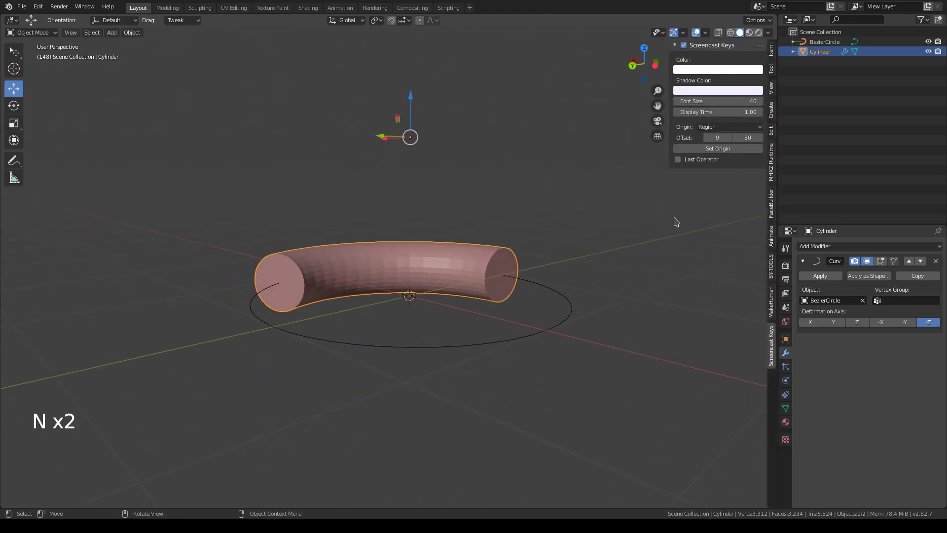
{"action": "left_click", "coordinate": [771, 51]}
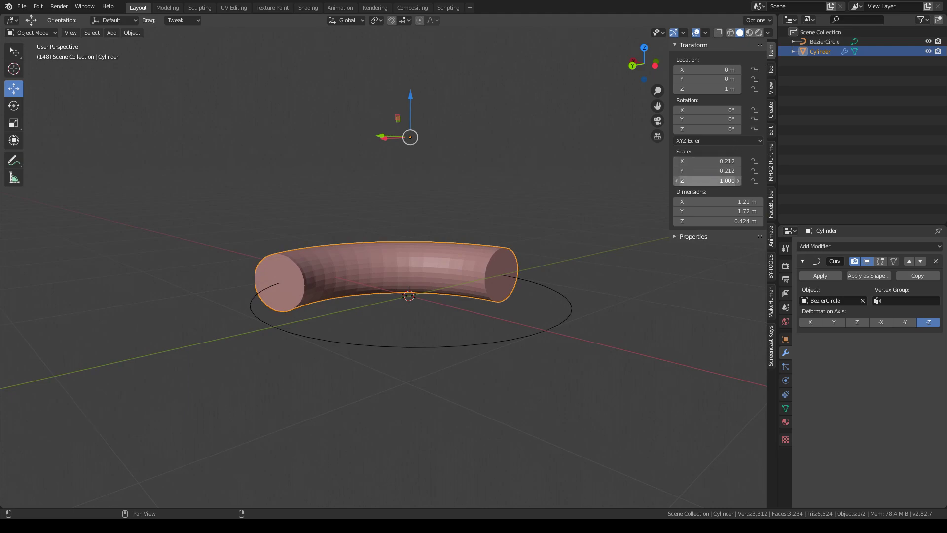
{"action": "left_click_drag", "start_coordinate": [708, 181], "coordinate": [784, 180]}
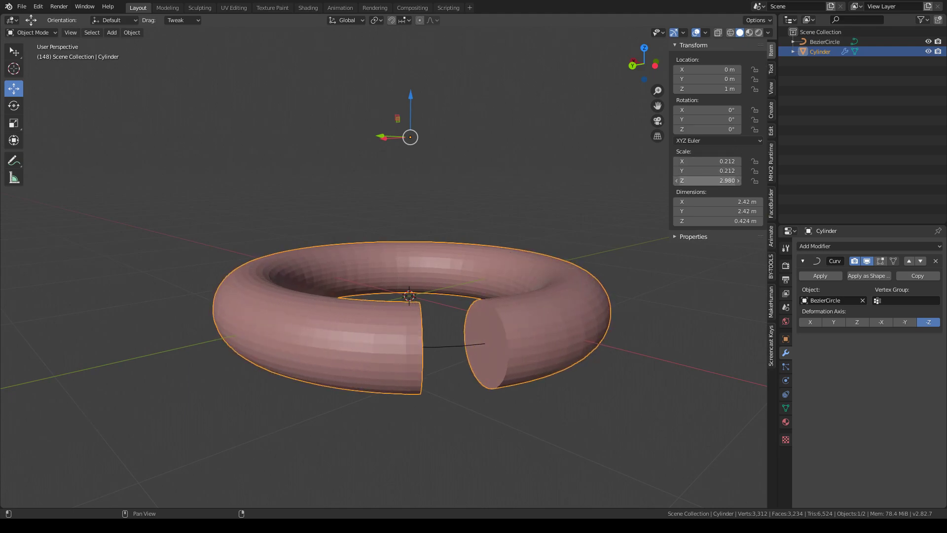
{"action": "middle_click_drag", "start_coordinate": [565, 271], "coordinate": [646, 237], "text": "alt"}
{"action": "scroll", "coordinate": [557, 254], "scroll_direction": "up", "scroll_amount": 3}
{"action": "scroll", "coordinate": [598, 247], "scroll_direction": "up", "scroll_amount": 5}
{"action": "left_click", "coordinate": [742, 182]}
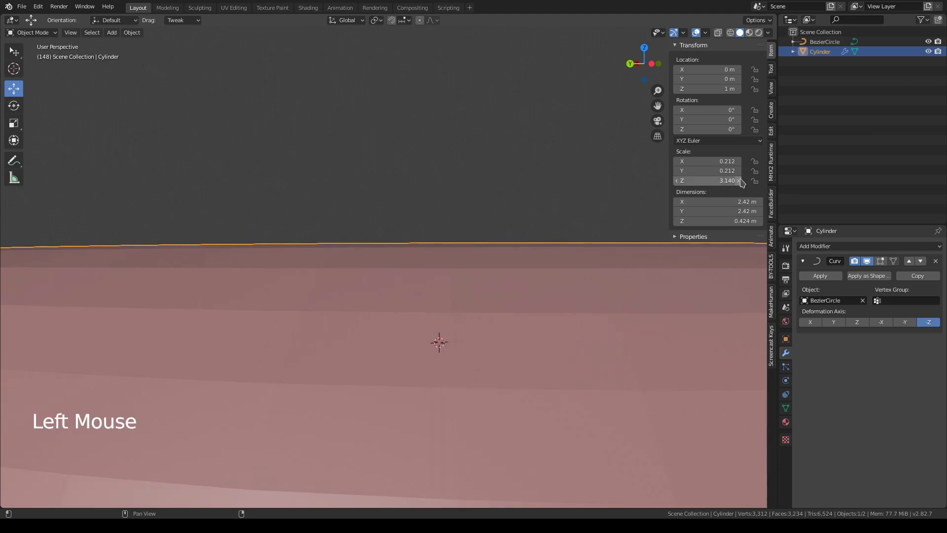
Try smooth shading on the closed ring and undo it.
{"action": "middle_click_drag", "start_coordinate": [458, 176], "coordinate": [475, 225]}
{"action": "scroll", "coordinate": [472, 247], "scroll_direction": "down", "scroll_amount": 7}
{"action": "middle_click_drag", "start_coordinate": [470, 261], "coordinate": [484, 250]}
{"action": "left_click", "coordinate": [498, 254]}
{"action": "right_click", "coordinate": [499, 255]}
{"action": "left_click", "coordinate": [499, 255]}
{"action": "middle_click_drag", "start_coordinate": [587, 255], "coordinate": [598, 218], "text": "alt"}
{"action": "scroll", "coordinate": [455, 295], "scroll_direction": "up", "scroll_amount": 3}
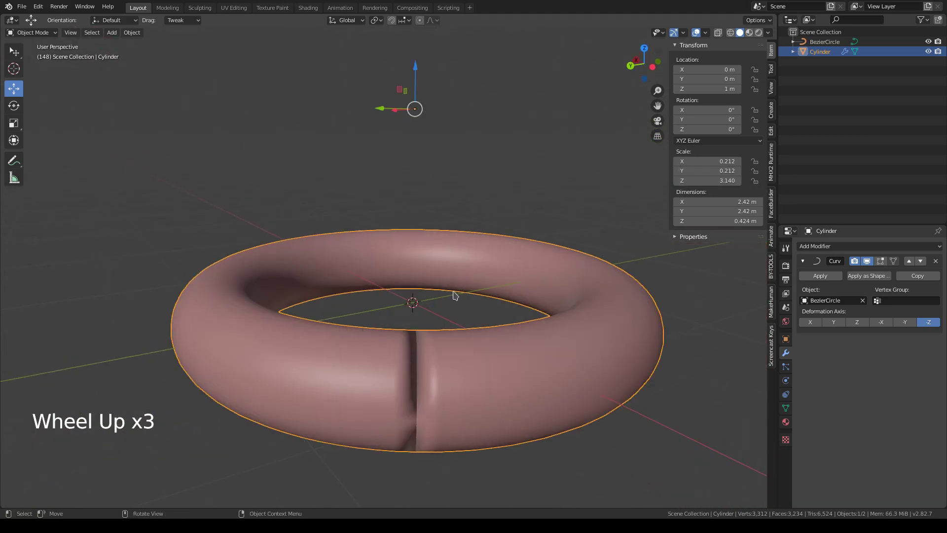
{"action": "key", "text": "ctrl+z"}
Reduce the cylinder's Z scale to 2.26 to open a gap in the ring, and enter Edit Mode.
{"action": "left_click", "coordinate": [723, 180]}
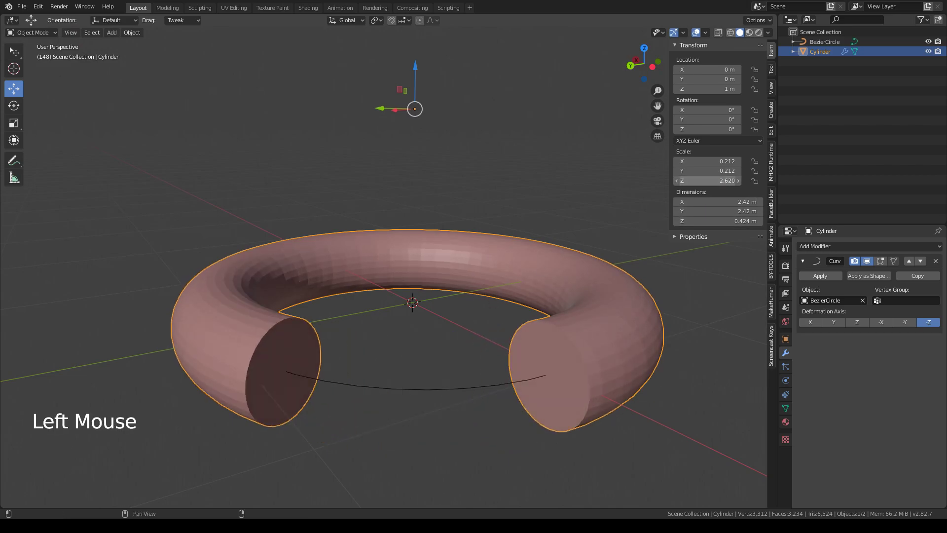
{"action": "key", "text": "Tab"}
{"action": "middle_click_drag", "start_coordinate": [553, 243], "coordinate": [525, 332], "text": "alt"}
{"action": "scroll", "coordinate": [455, 285], "scroll_direction": "down", "scroll_amount": 3}
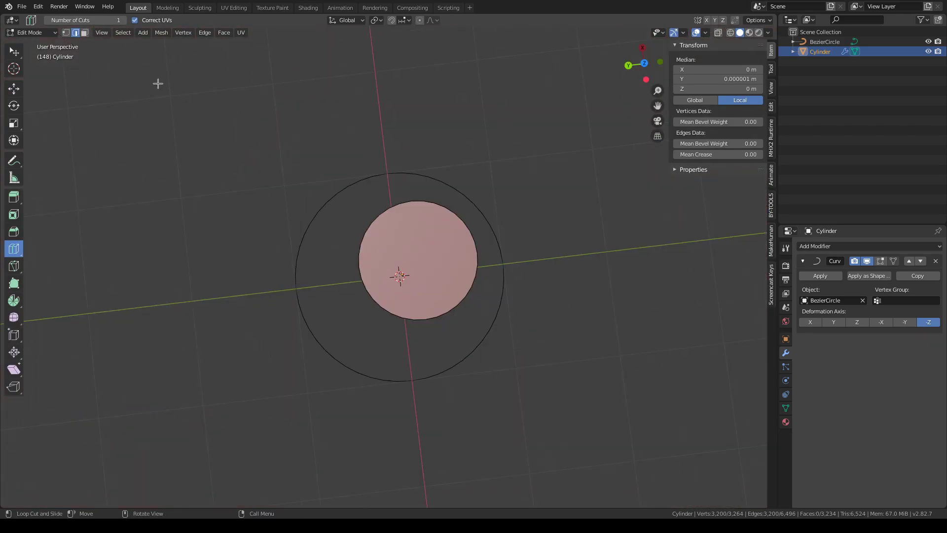
Delete both end cap faces of the cylinder using face selection and return to Object Mode.
{"action": "left_click", "coordinate": [85, 32]}
{"action": "double_click", "coordinate": [423, 217]}
{"action": "key", "text": "ctrl+z"}
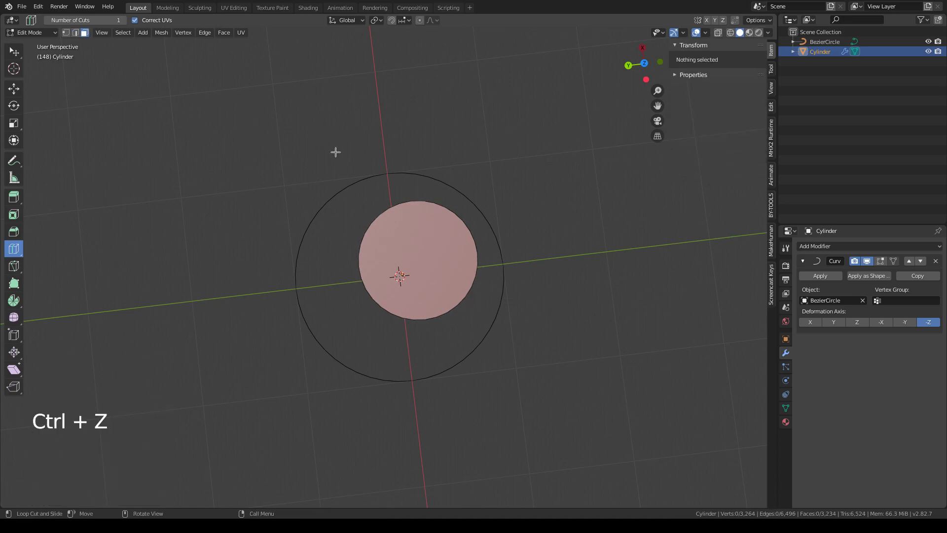
{"action": "middle_click_drag", "start_coordinate": [335, 152], "coordinate": [295, 152], "text": "alt"}
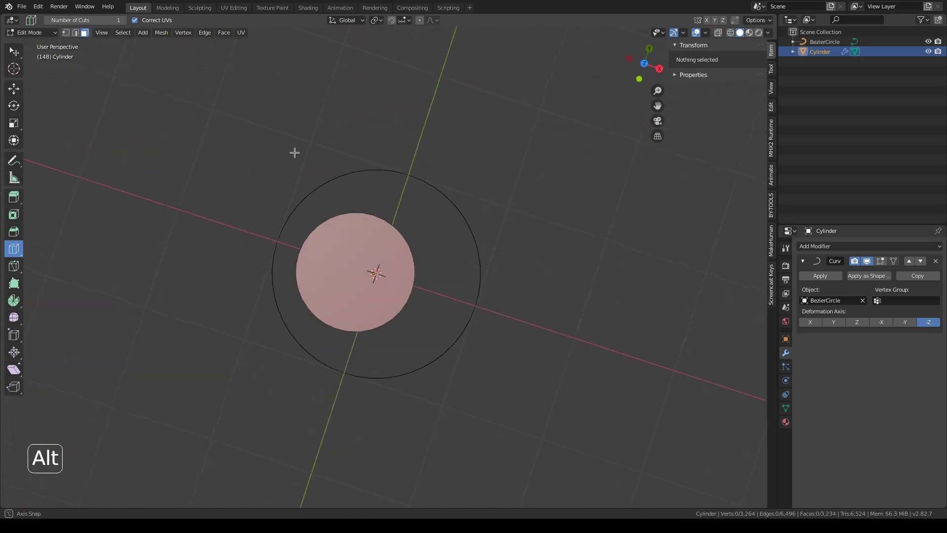
{"action": "left_click", "coordinate": [341, 295]}
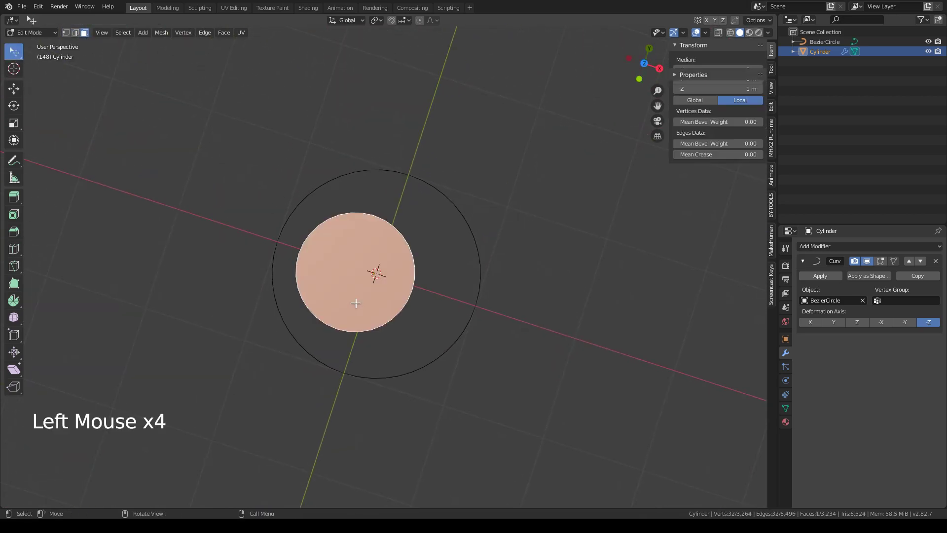
{"action": "key", "text": "x"}
{"action": "left_click", "coordinate": [340, 305]}
{"action": "left_click", "coordinate": [381, 285]}
{"action": "key", "text": "x"}
{"action": "left_click", "coordinate": [381, 294]}
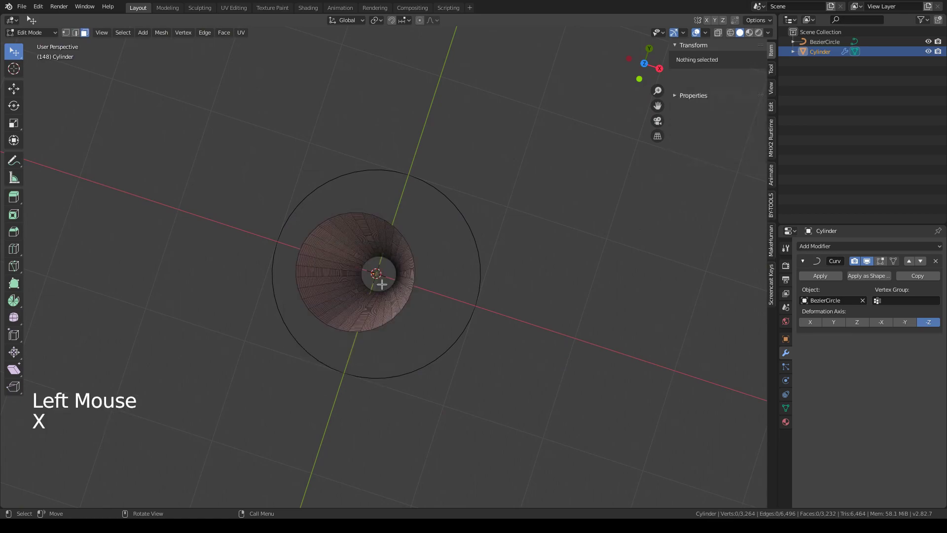
{"action": "middle_click_drag", "start_coordinate": [381, 294], "coordinate": [435, 230], "text": "alt"}
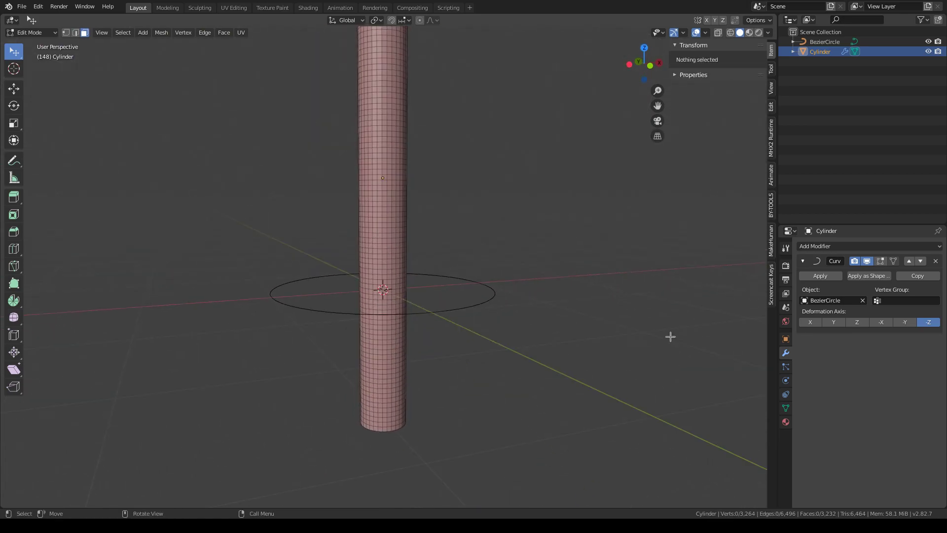
{"action": "key", "text": "Tab"}
{"action": "middle_click_drag", "start_coordinate": [499, 279], "coordinate": [505, 277], "text": "alt"}
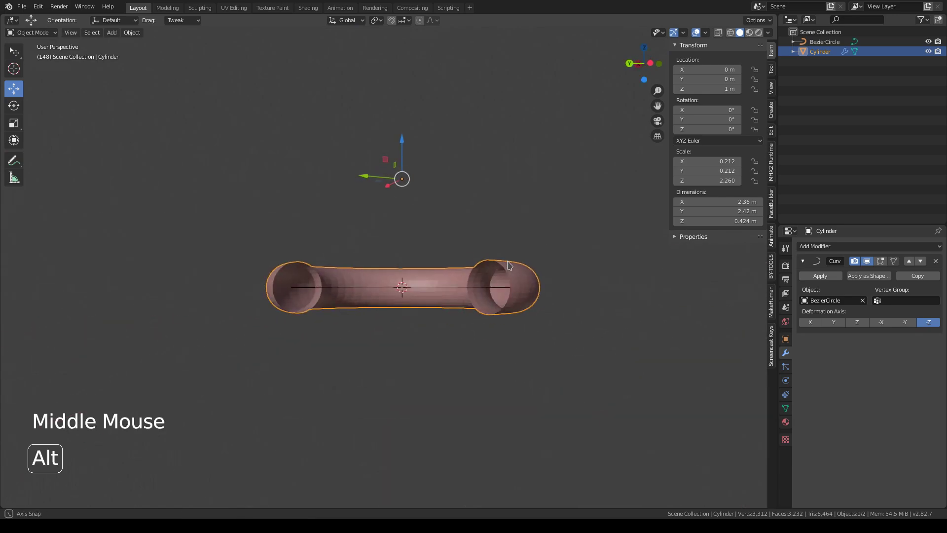
{"action": "scroll", "coordinate": [506, 267], "scroll_direction": "up", "scroll_amount": 4}
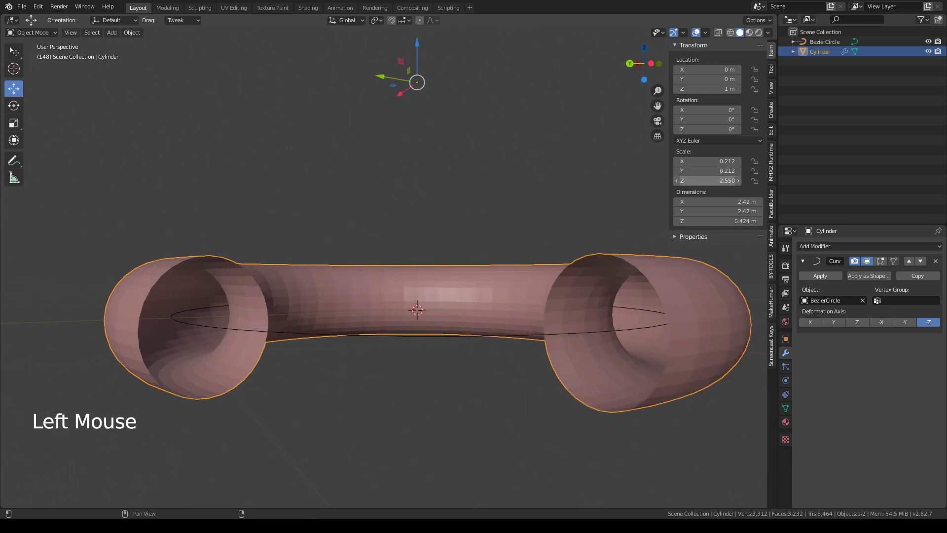
Increase the open-ended cylinder's Z scale to 3.14 so the gap in the ring closes.
{"action": "left_click_drag", "start_coordinate": [711, 180], "coordinate": [728, 180]}
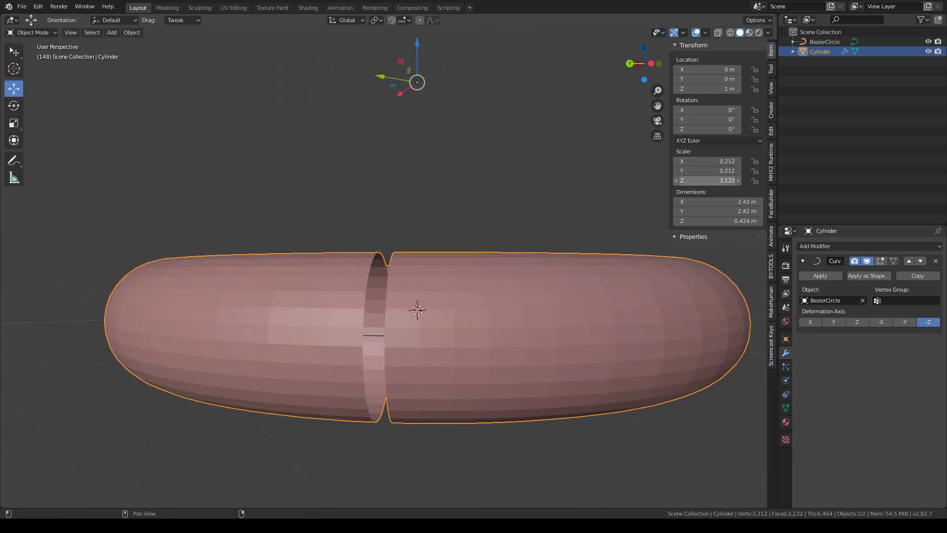
{"action": "scroll", "coordinate": [576, 210], "scroll_direction": "up", "scroll_amount": 4}
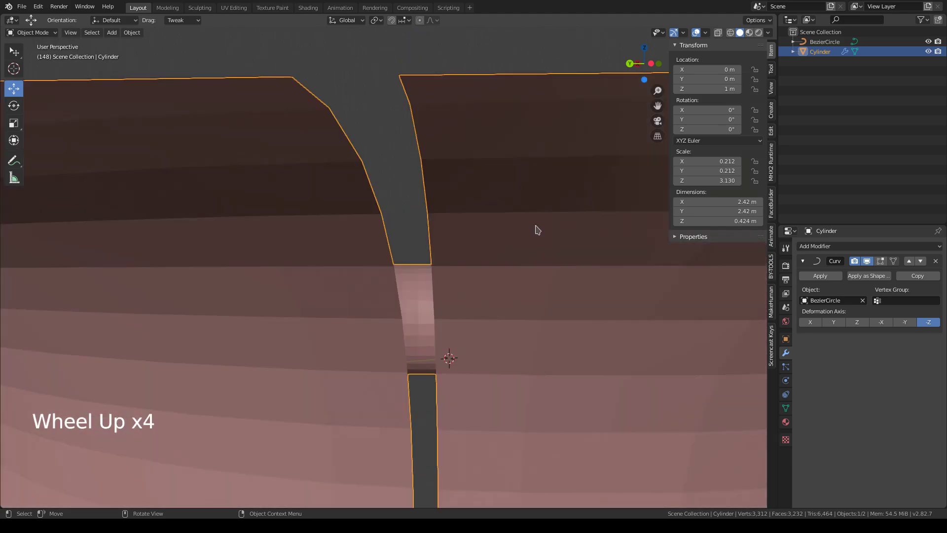
{"action": "left_click", "coordinate": [739, 181]}
{"action": "scroll", "coordinate": [423, 317], "scroll_direction": "down", "scroll_amount": 13}
{"action": "middle_click_drag", "start_coordinate": [435, 335], "coordinate": [458, 354], "text": "alt"}
{"action": "scroll", "coordinate": [447, 342], "scroll_direction": "up", "scroll_amount": 6}
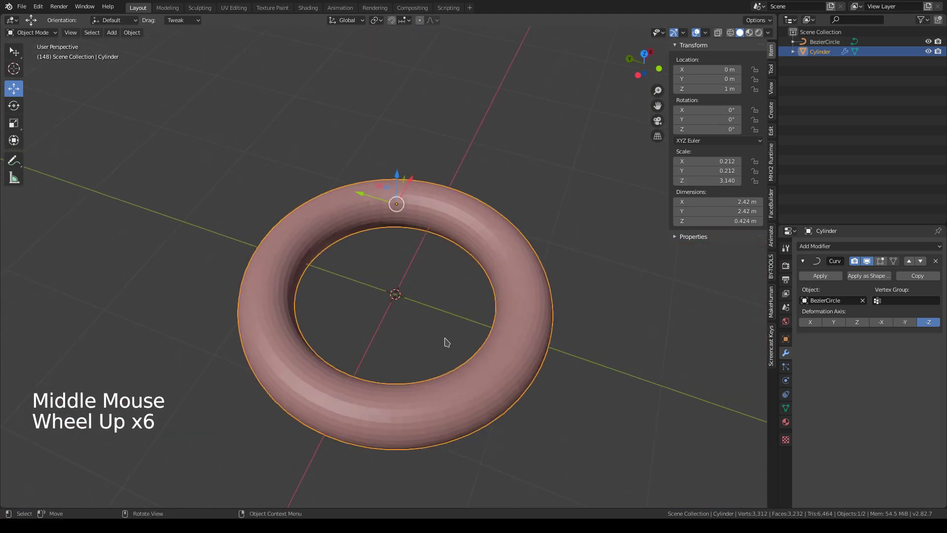
Apply smooth shading to the closed ring and check it from a lower angle.
{"action": "right_click", "coordinate": [565, 317]}
{"action": "left_click", "coordinate": [557, 310]}
{"action": "middle_click_drag", "start_coordinate": [558, 309], "coordinate": [397, 251], "text": "alt"}
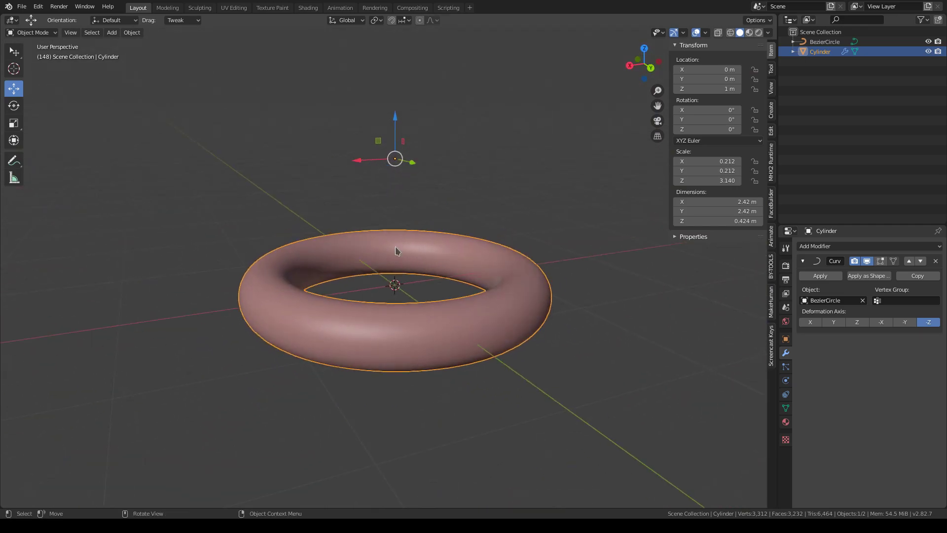
Show the ring in wireframe and split off a Timeline editor below the 3D viewport.
{"action": "left_click", "coordinate": [731, 32]}
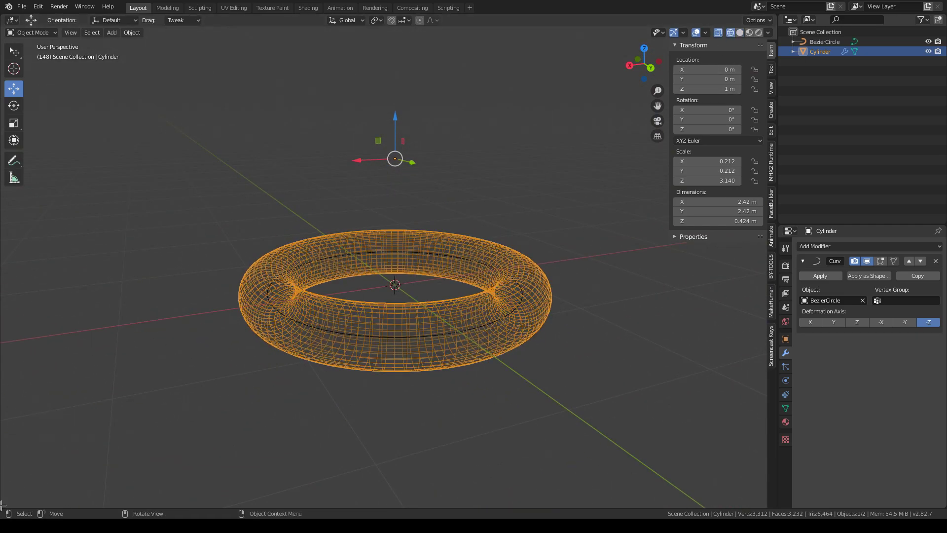
{"action": "left_click_drag", "start_coordinate": [2, 504], "coordinate": [15, 341]}
{"action": "left_click", "coordinate": [17, 350]}
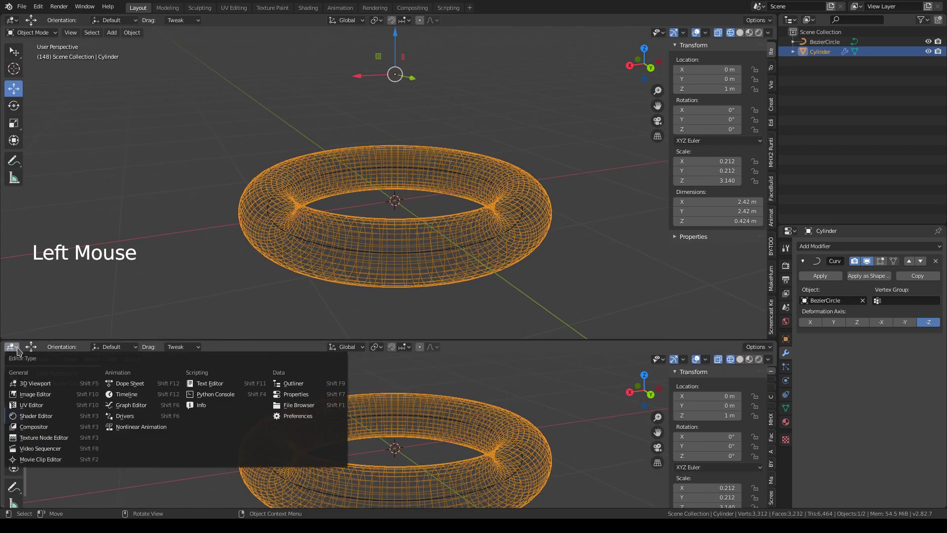
{"action": "left_click", "coordinate": [129, 395]}
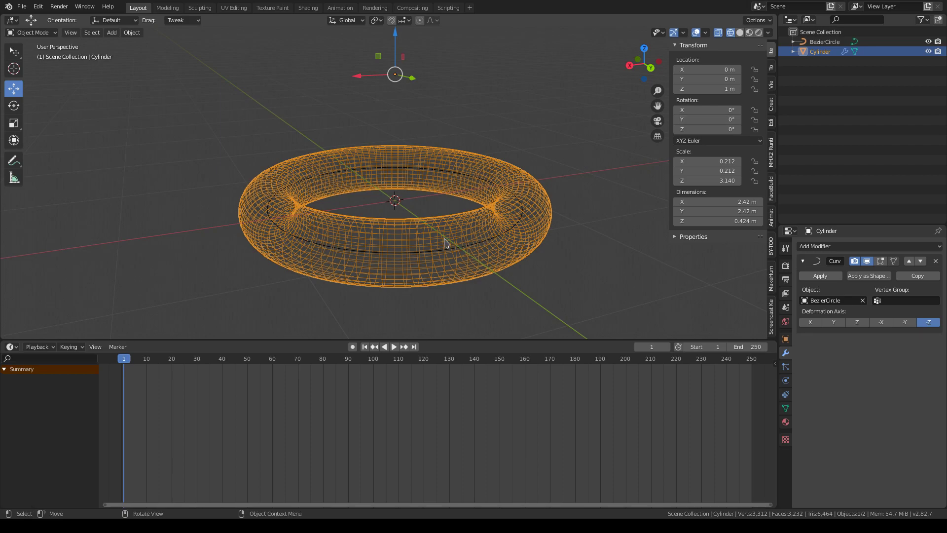
Apply all transforms to the cylinder so its location and scale are reset.
{"action": "left_click", "coordinate": [462, 251]}
{"action": "left_click", "coordinate": [462, 251]}
{"action": "key", "text": "ctrl+a"}
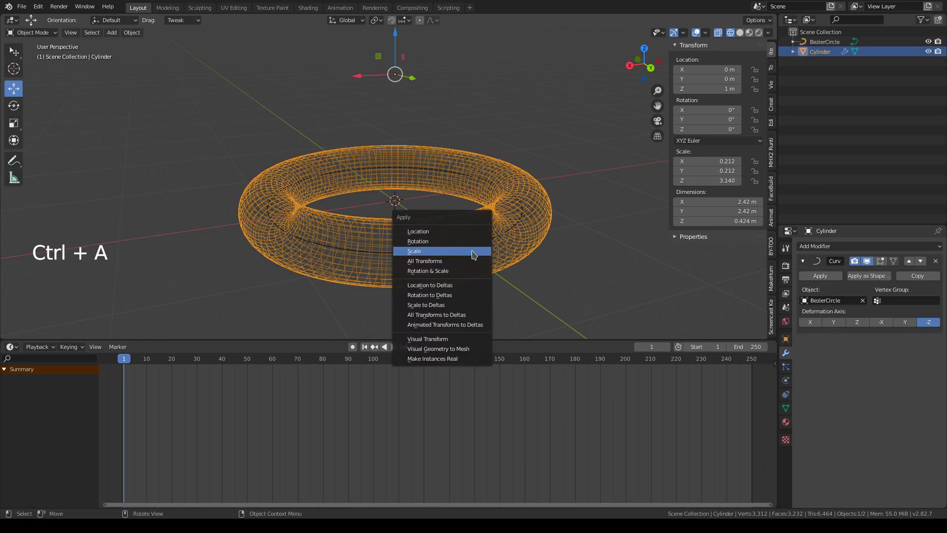
{"action": "left_click", "coordinate": [464, 253]}
{"action": "middle_click_drag", "start_coordinate": [461, 265], "coordinate": [561, 262]}
{"action": "key", "text": "Tab"}
{"action": "key", "text": "Tab"}
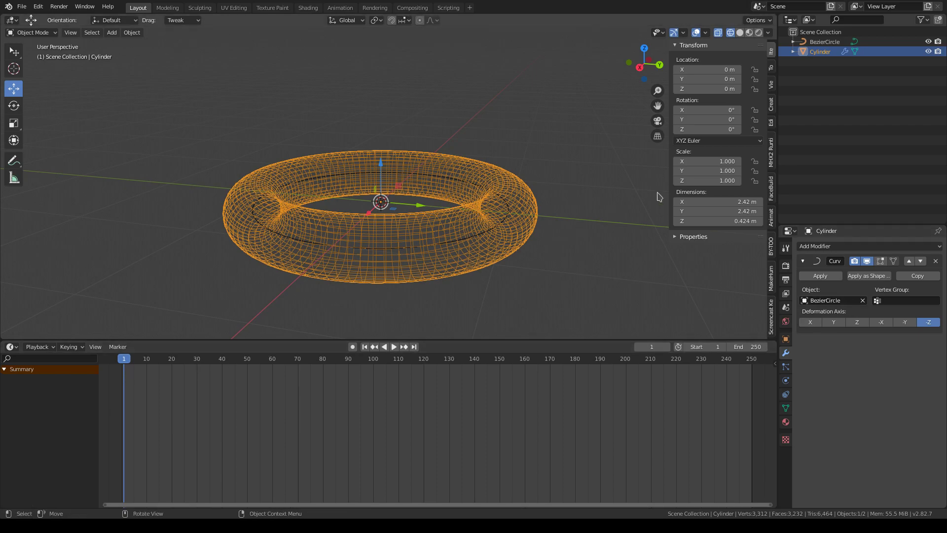
Test the cylinder's Z rotation, restore it to 0°, and insert rotation keyframes at frame 1.
{"action": "mouse_move", "coordinate": [708, 130]}
{"action": "left_mouse_down"}
{"action": "mouse_move", "coordinate": [689, 130]}
{"action": "mouse_move", "coordinate": [712, 129]}
{"action": "left_mouse_up"}
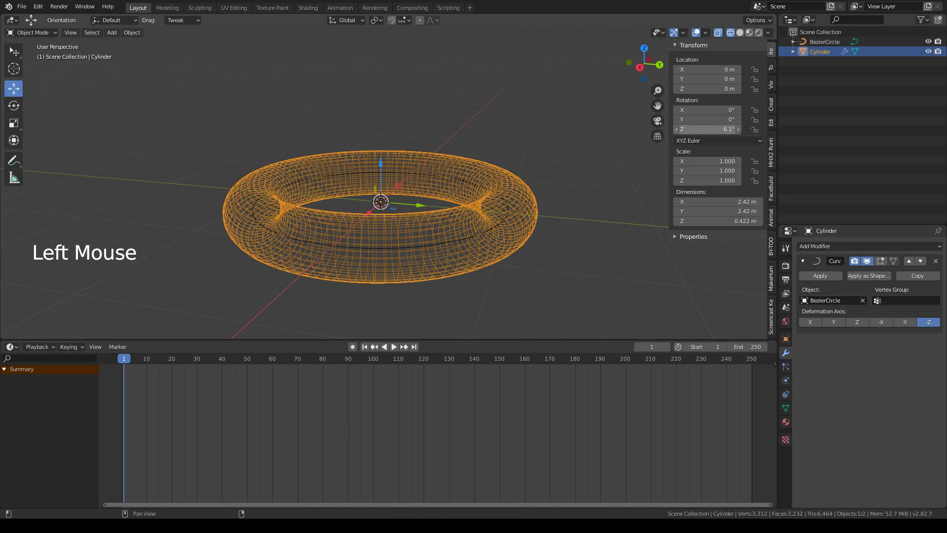
{"action": "key", "text": "Return"}
{"action": "right_click", "coordinate": [715, 130]}
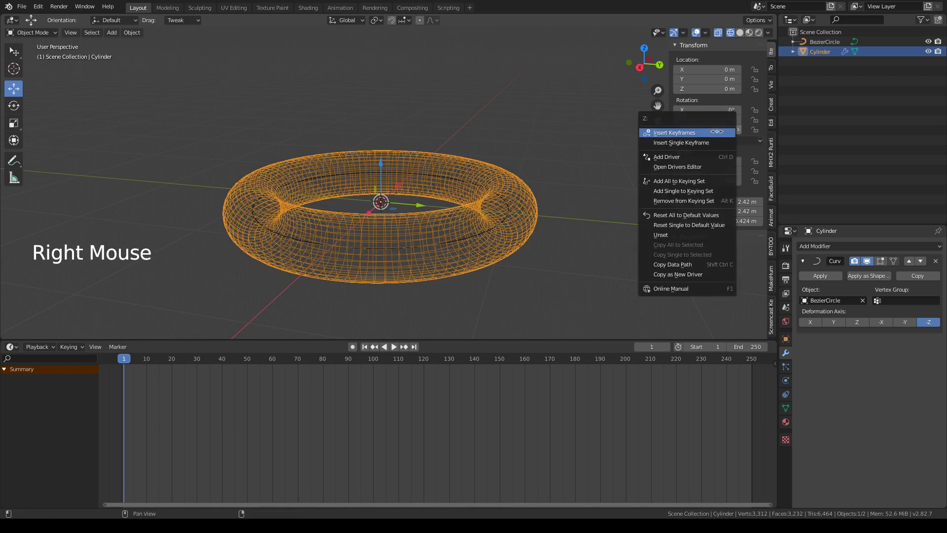
{"action": "left_click", "coordinate": [700, 132]}
Set the cylinder's Z rotation to -1080° at frame 250 and insert rotation keyframes there.
{"action": "key", "text": "shift+Right"}
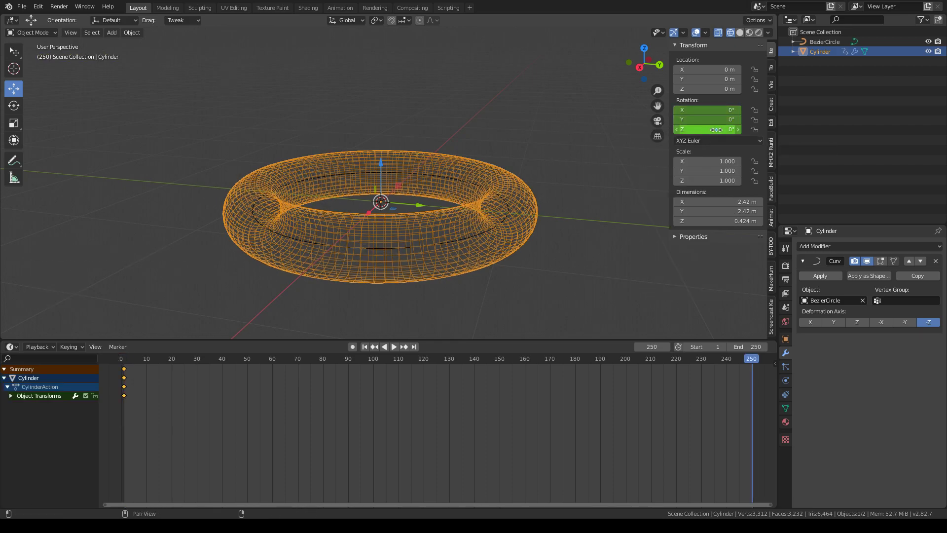
{"action": "left_click_drag", "start_coordinate": [717, 130], "coordinate": [595, 130]}
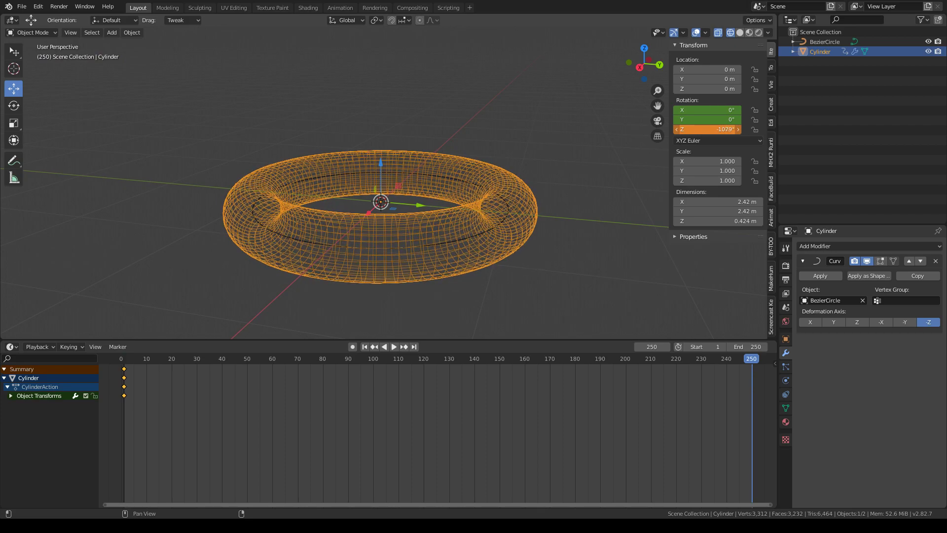
{"action": "left_click_drag", "start_coordinate": [656, 130], "coordinate": [655, 130]}
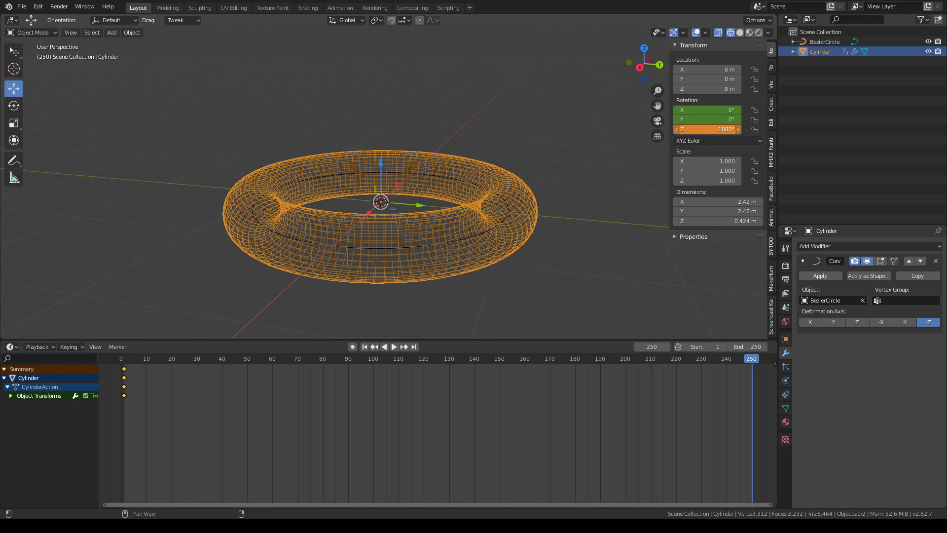
{"action": "right_click", "coordinate": [708, 129]}
{"action": "left_click", "coordinate": [691, 130]}
Play the rotation animation from the first frame and scrub through the timeline to examine the ring's motion.
{"action": "key", "text": "shift+Left"}
{"action": "key", "text": "space"}
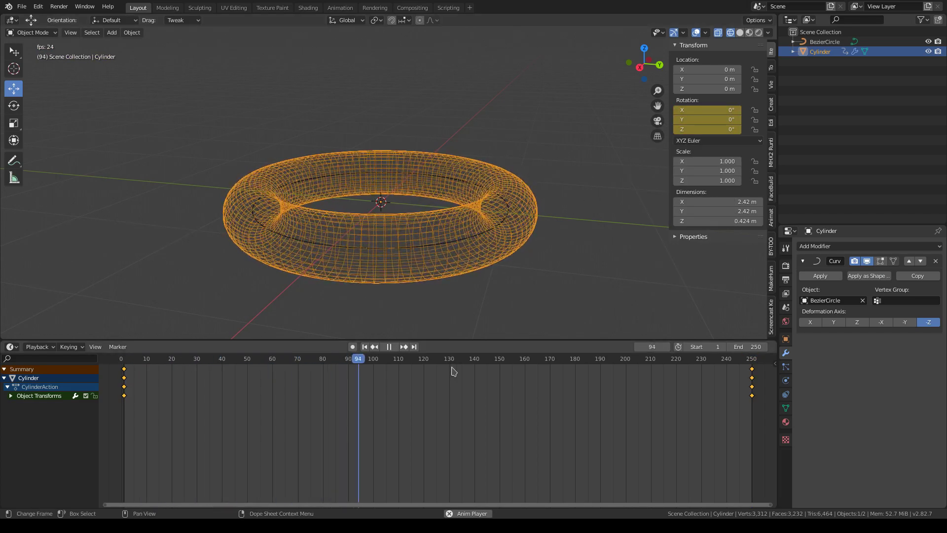
{"action": "key", "text": "space"}
{"action": "left_click_drag", "start_coordinate": [375, 362], "coordinate": [393, 363]}
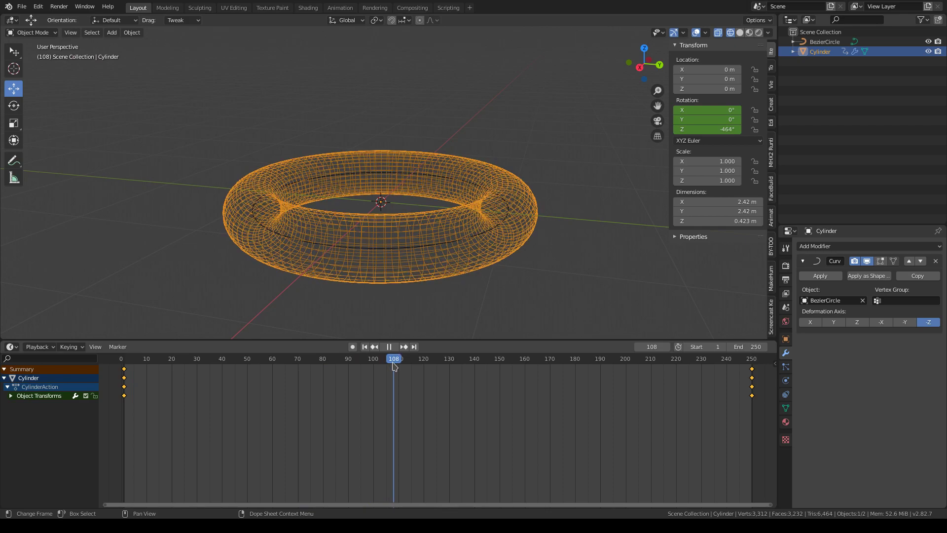
Switch the viewport to solid shading and play the ring's animation close up.
{"action": "left_click", "coordinate": [740, 32]}
{"action": "scroll", "coordinate": [501, 212], "scroll_direction": "up", "scroll_amount": 5}
{"action": "key", "text": "space"}
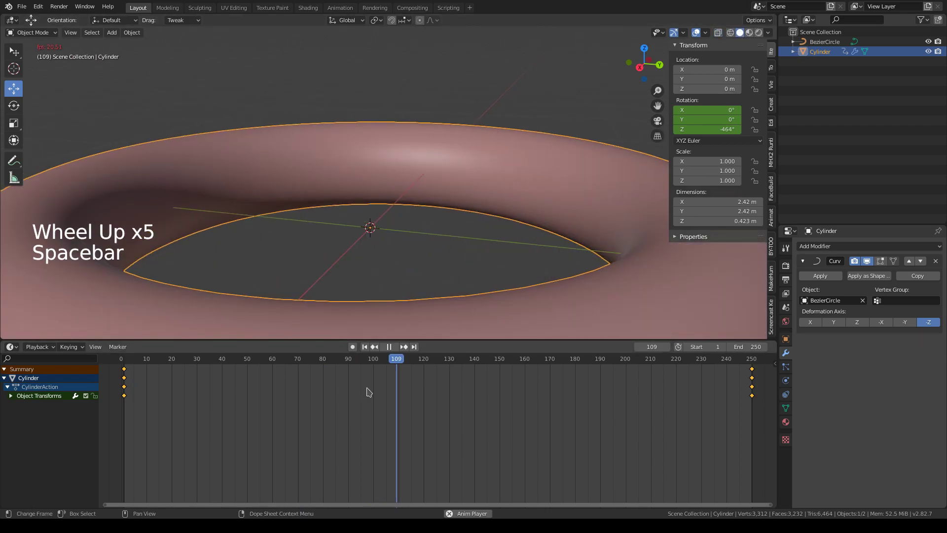
{"action": "scroll", "coordinate": [368, 390], "scroll_direction": "down", "scroll_amount": 4}
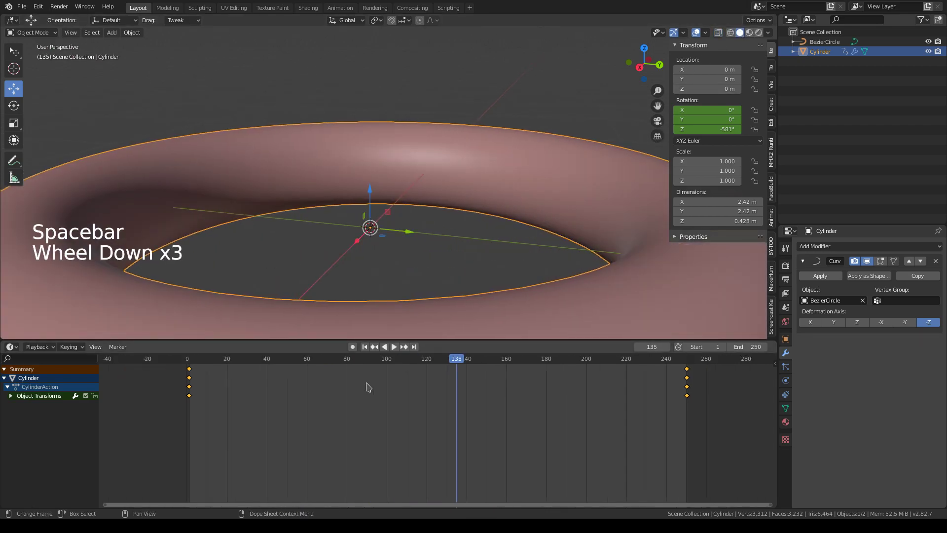
Switch to the Shading workspace, display the ring's object material nodes, and hide the viewport sidebar.
{"action": "left_click", "coordinate": [308, 8]}
{"action": "scroll", "coordinate": [427, 170], "scroll_direction": "up", "scroll_amount": 4}
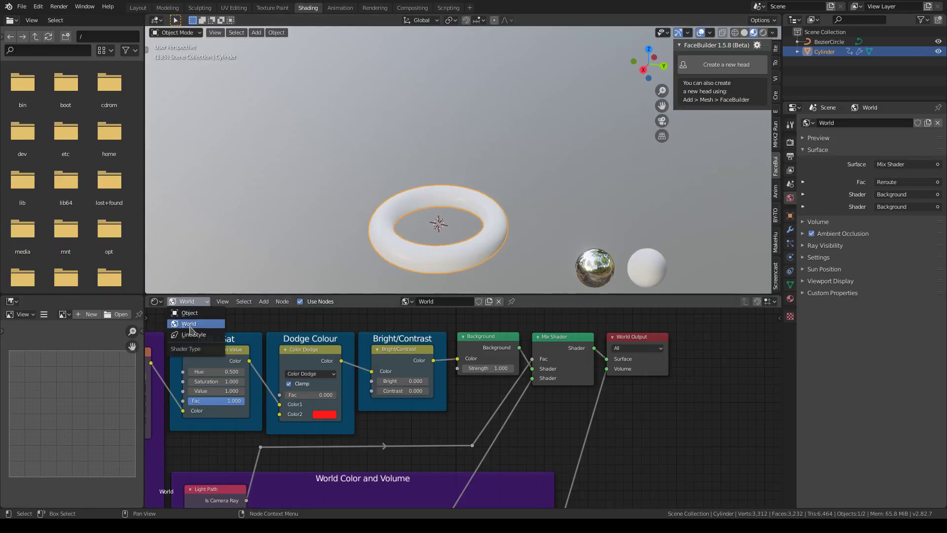
{"action": "left_click", "coordinate": [189, 312]}
{"action": "scroll", "coordinate": [439, 170], "scroll_direction": "up", "scroll_amount": 3}
{"action": "key", "text": "n"}
{"action": "key", "text": "Home"}
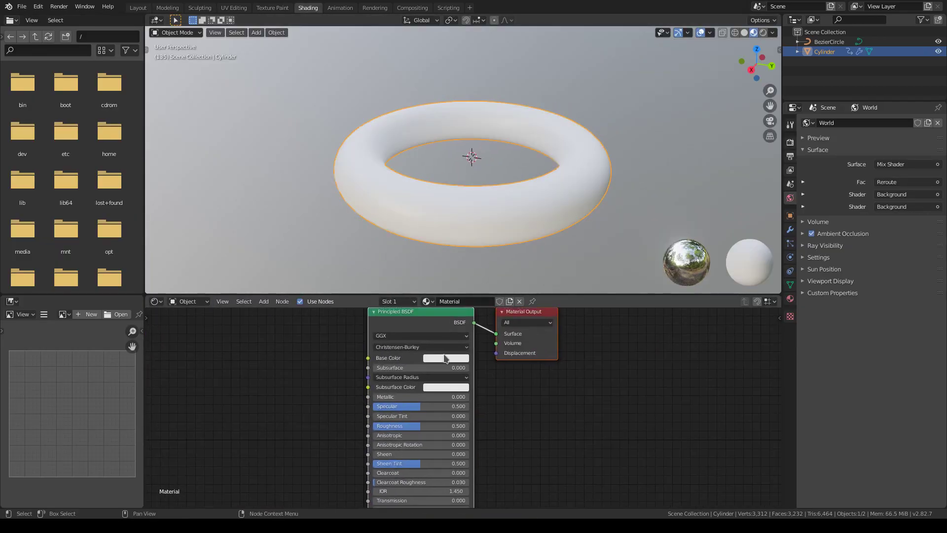
Darken the Principled BSDF's base color to grey and set its roughness to 0.65.
{"action": "left_click", "coordinate": [444, 358]}
{"action": "left_click_drag", "start_coordinate": [500, 247], "coordinate": [500, 271]}
{"action": "left_click_drag", "start_coordinate": [429, 426], "coordinate": [446, 425]}
Add a Musgrave Texture node beside the lower part of the Principled BSDF.
{"action": "middle_click_drag", "start_coordinate": [306, 489], "coordinate": [393, 354]}
{"action": "key", "text": "shift+a"}
{"action": "left_click", "coordinate": [361, 394]}
{"action": "type", "text": "noi"}
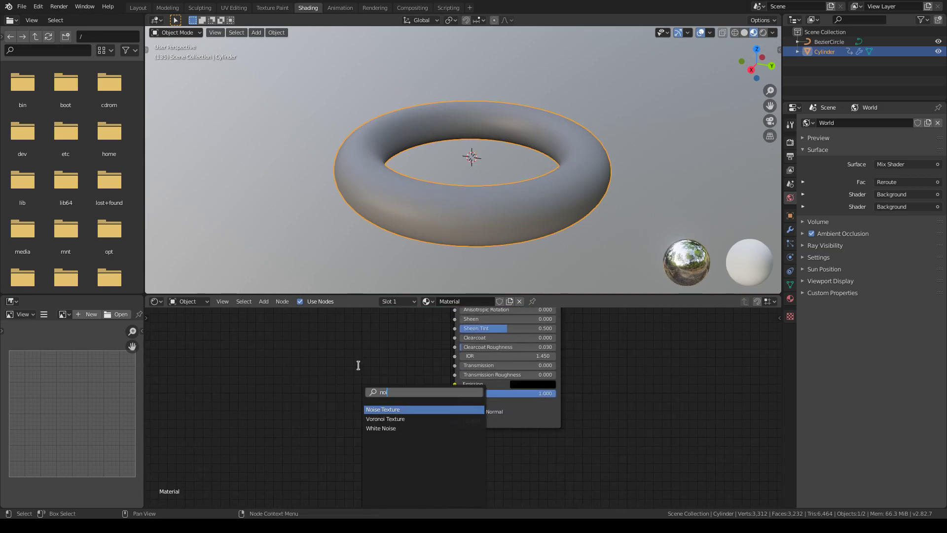
{"action": "mouse_move", "coordinate": [335, 410]}
{"action": "left_click", "coordinate": [411, 345]}
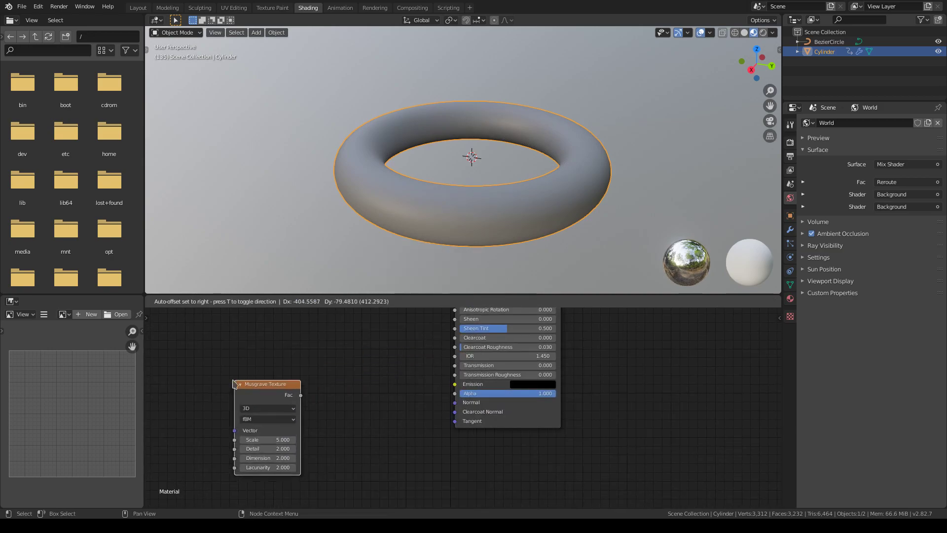
{"action": "left_click", "coordinate": [236, 381]}
Add a Bump node, linking its output to the Principled BSDF's Normal and the Musgrave Fac to its Height.
{"action": "key", "text": "shift+a"}
{"action": "left_click", "coordinate": [359, 367]}
{"action": "key", "text": "Return"}
{"action": "left_click", "coordinate": [344, 391]}
{"action": "left_click_drag", "start_coordinate": [403, 404], "coordinate": [455, 402]}
{"action": "left_click_drag", "start_coordinate": [301, 395], "coordinate": [340, 447]}
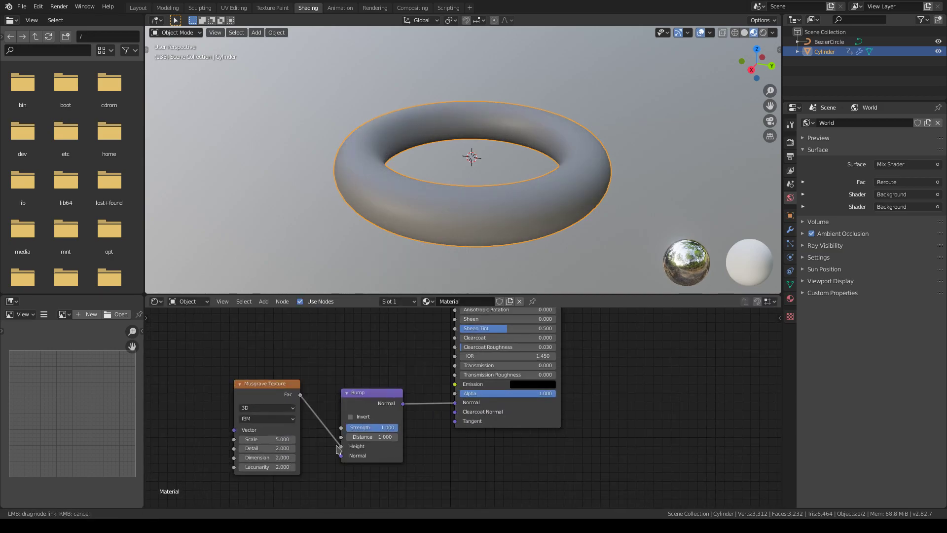
Raise the Musgrave Texture's scale and adjust its dimension to refine the ring's surface bumps.
{"action": "scroll", "coordinate": [444, 197], "scroll_direction": "up", "scroll_amount": 4}
{"action": "left_click_drag", "start_coordinate": [267, 439], "coordinate": [306, 448]}
{"action": "left_click_drag", "start_coordinate": [267, 457], "coordinate": [296, 458]}
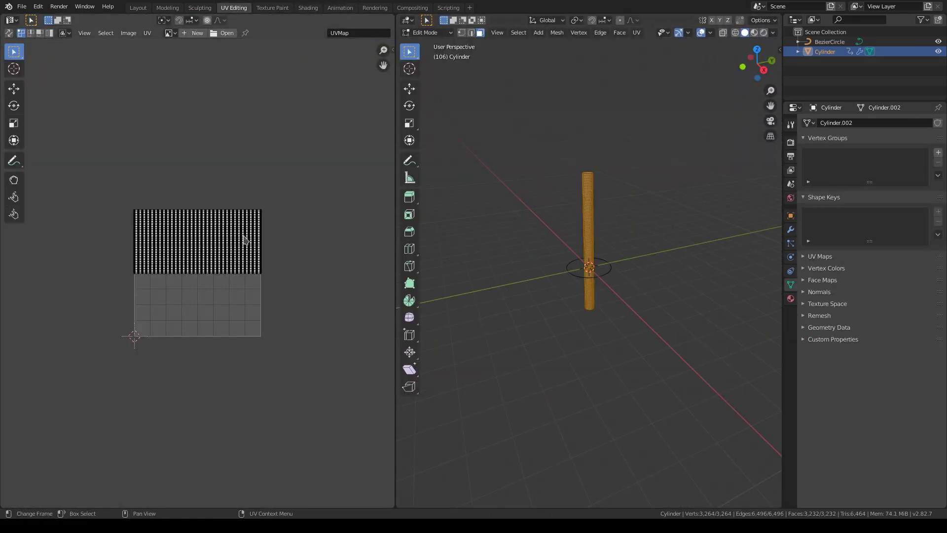
Try to extend the cylinder's UV layout by moving its bottom row of vertices with proportional editing.
{"action": "left_click", "coordinate": [147, 33]}
{"action": "left_click", "coordinate": [197, 281]}
{"action": "left_click_drag", "start_coordinate": [331, 295], "coordinate": [47, 273]}
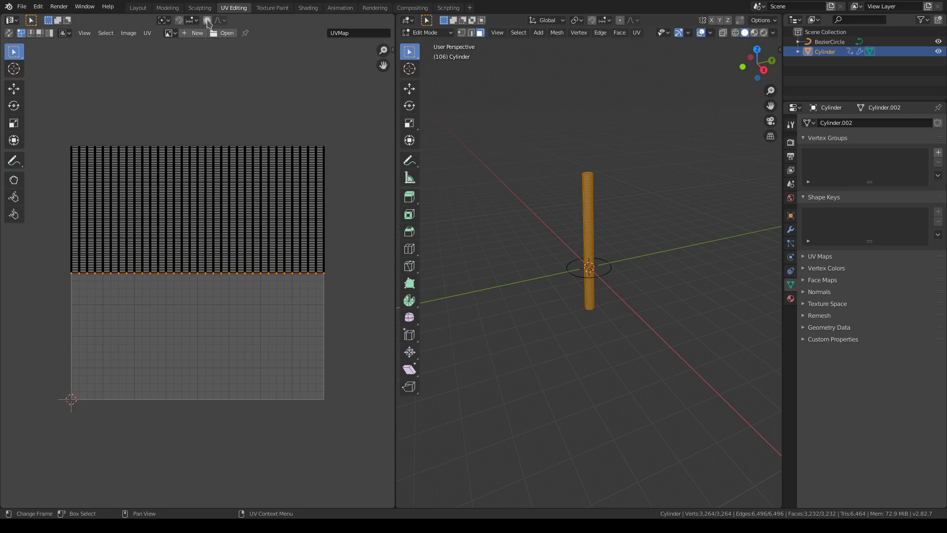
{"action": "key", "text": "g"}
{"action": "left_click", "coordinate": [201, 153]}
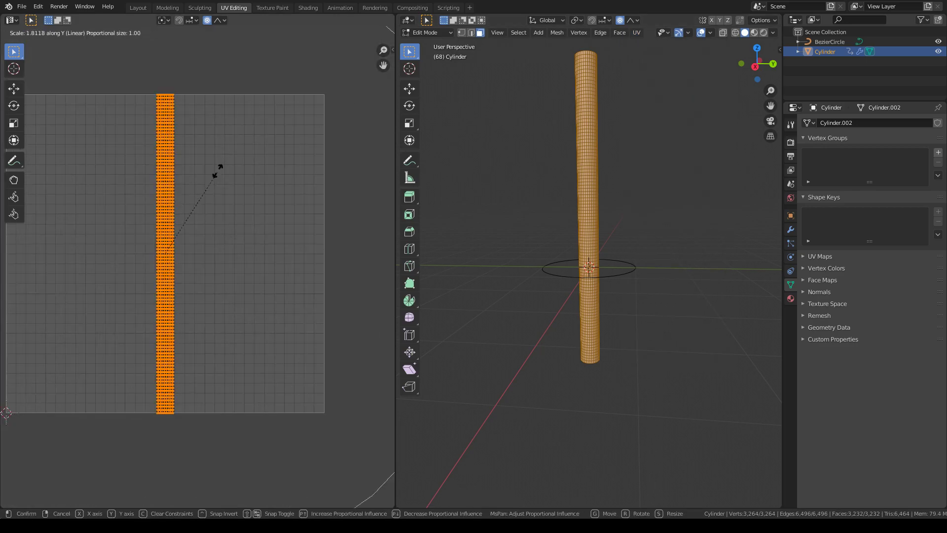
Stretch the cylinder's UV strip along Y to the full image height and along X to the full width.
{"action": "left_click", "coordinate": [203, 201]}
{"action": "key", "text": "s"}
{"action": "key", "text": "x"}
{"action": "left_click", "coordinate": [118, 400]}
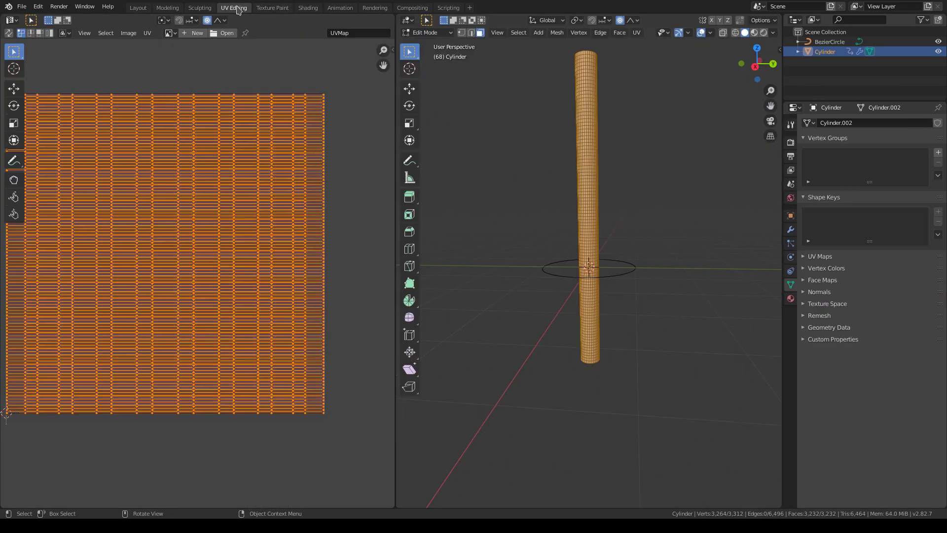
Scale the full-width UV layout along X into a narrow central strip, and rescale the strip once more.
{"action": "key", "text": "s"}
{"action": "key", "text": "x"}
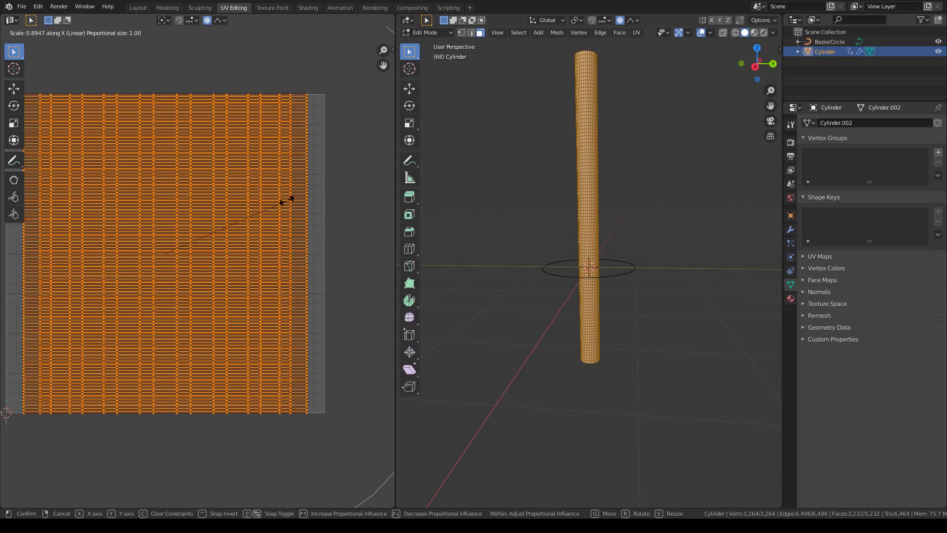
{"action": "left_click", "coordinate": [219, 197]}
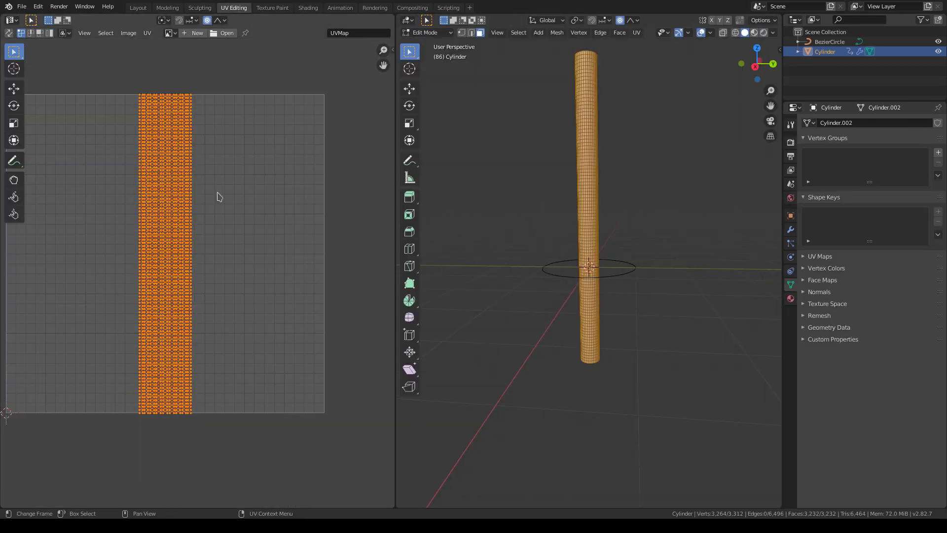
{"action": "key", "text": "s"}
{"action": "left_click", "coordinate": [232, 205]}
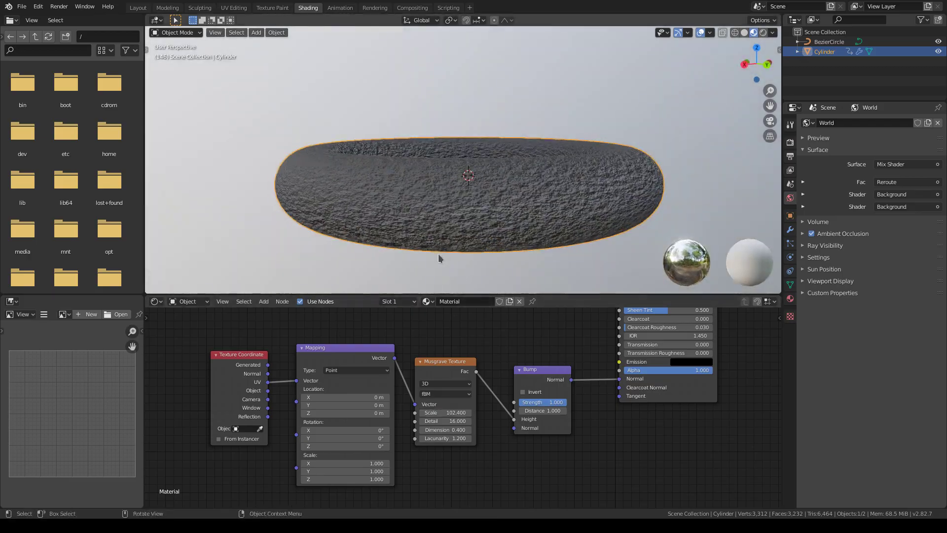
In rendered preview, set the Principled BSDF's base color value to 0.539 and its roughness to 0.336.
{"action": "left_click", "coordinate": [765, 33]}
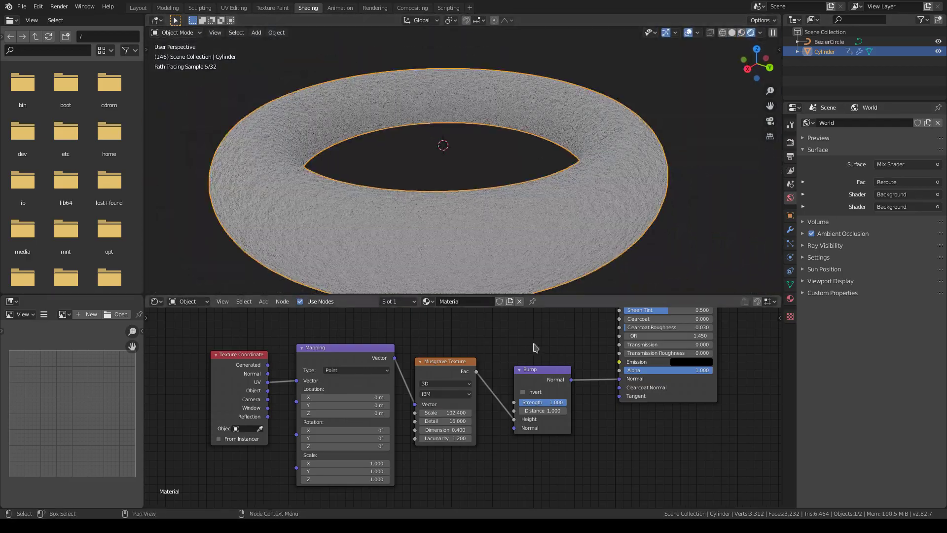
{"action": "middle_click_drag", "start_coordinate": [535, 345], "coordinate": [371, 482]}
{"action": "left_click", "coordinate": [526, 348]}
{"action": "mouse_move", "coordinate": [525, 329]}
{"action": "left_mouse_down"}
{"action": "mouse_move", "coordinate": [513, 329]}
{"action": "mouse_move", "coordinate": [535, 330]}
{"action": "left_mouse_up"}
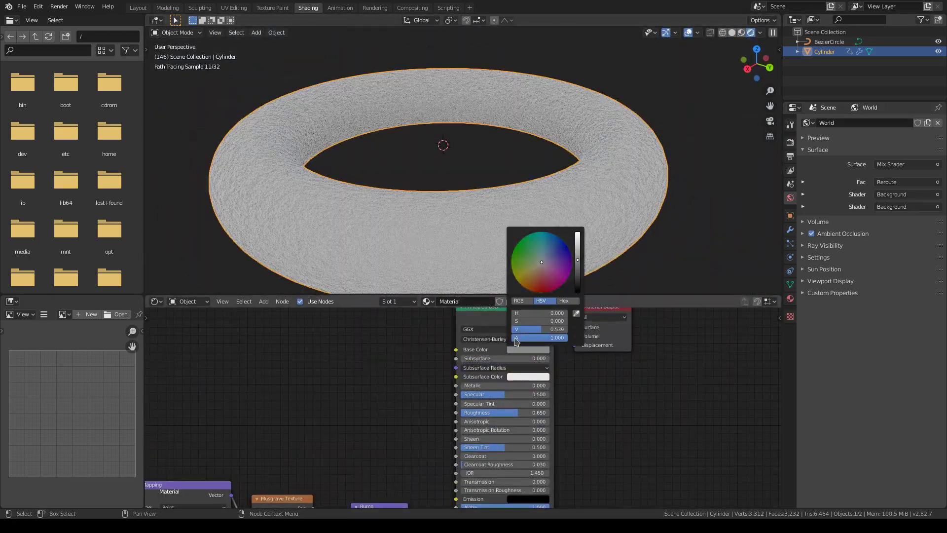
{"action": "left_click_drag", "start_coordinate": [513, 412], "coordinate": [486, 412]}
Add a Displacement node feeding the Material Output's Displacement input, and link the Bump's Normal to the Displacement node's Normal.
{"action": "middle_click_drag", "start_coordinate": [594, 336], "coordinate": [383, 390]}
{"action": "left_click_drag", "start_coordinate": [390, 375], "coordinate": [593, 339]}
{"action": "key", "text": "shift+a"}
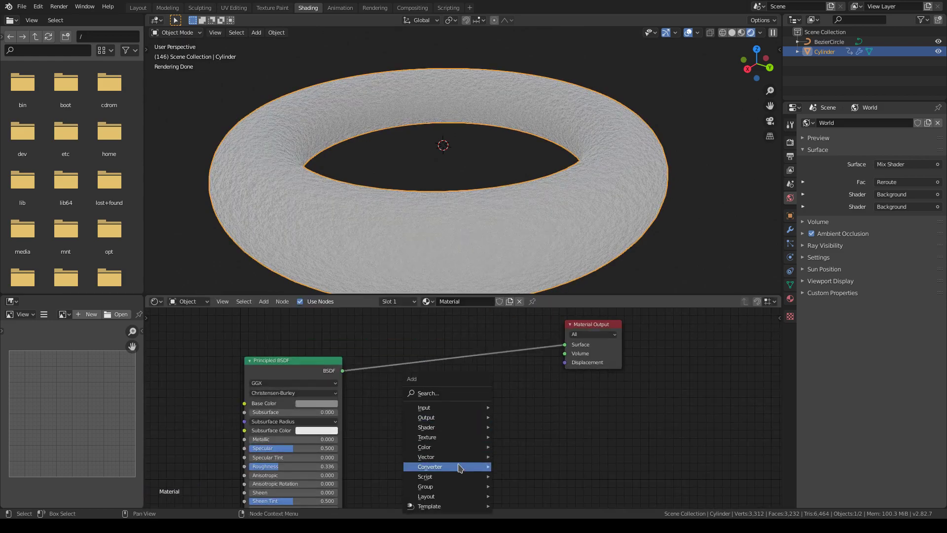
{"action": "key", "text": "shift+a"}
{"action": "left_click", "coordinate": [525, 395]}
{"action": "type", "text": "displace"}
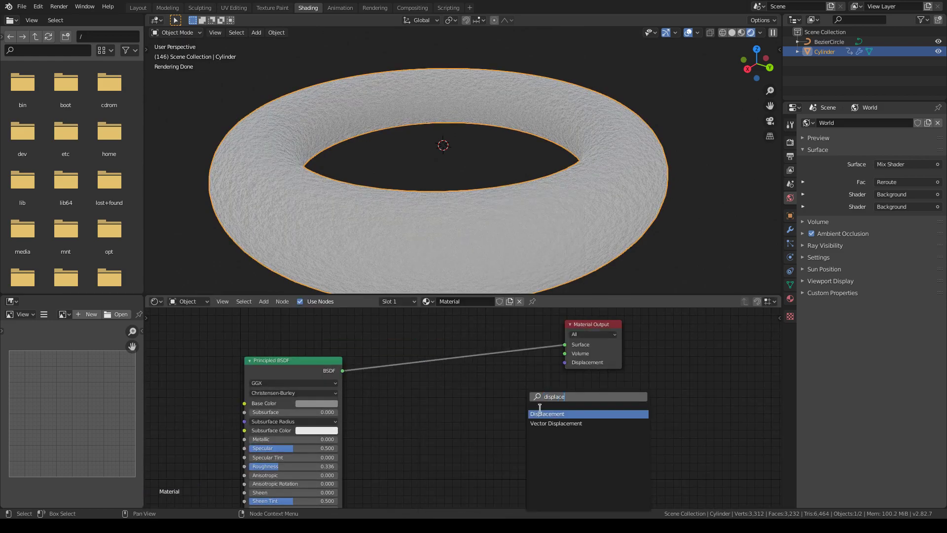
{"action": "key", "text": "Return"}
{"action": "left_click", "coordinate": [485, 395]}
{"action": "left_click_drag", "start_coordinate": [529, 397], "coordinate": [564, 362]}
{"action": "middle_click_drag", "start_coordinate": [422, 504], "coordinate": [528, 390]}
{"action": "scroll", "coordinate": [278, 451], "scroll_direction": "down", "scroll_amount": 3}
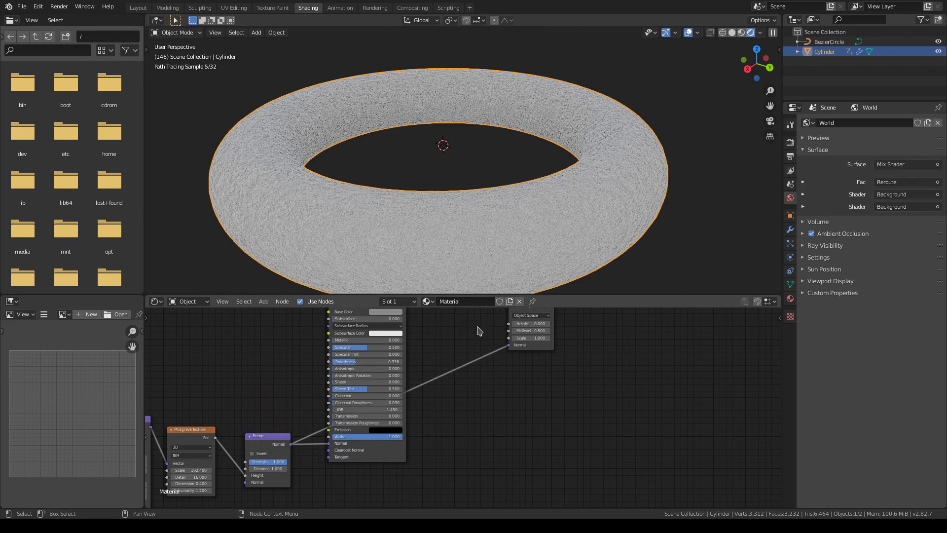
Set the ring material's surface displacement method to Displacement and Bump, and briefly play the animation to check it.
{"action": "left_click", "coordinate": [791, 299]}
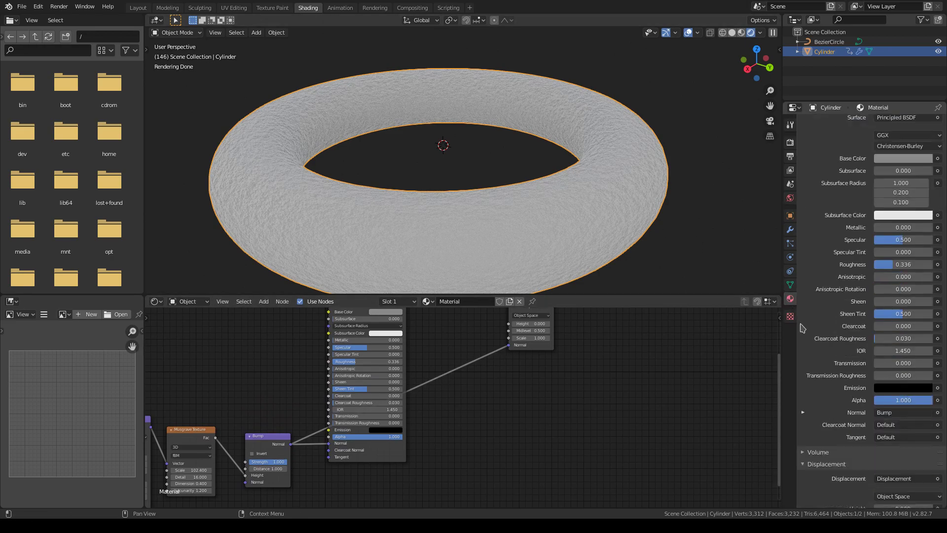
{"action": "scroll", "coordinate": [888, 406], "scroll_direction": "down", "scroll_amount": 4}
{"action": "left_click", "coordinate": [903, 465]}
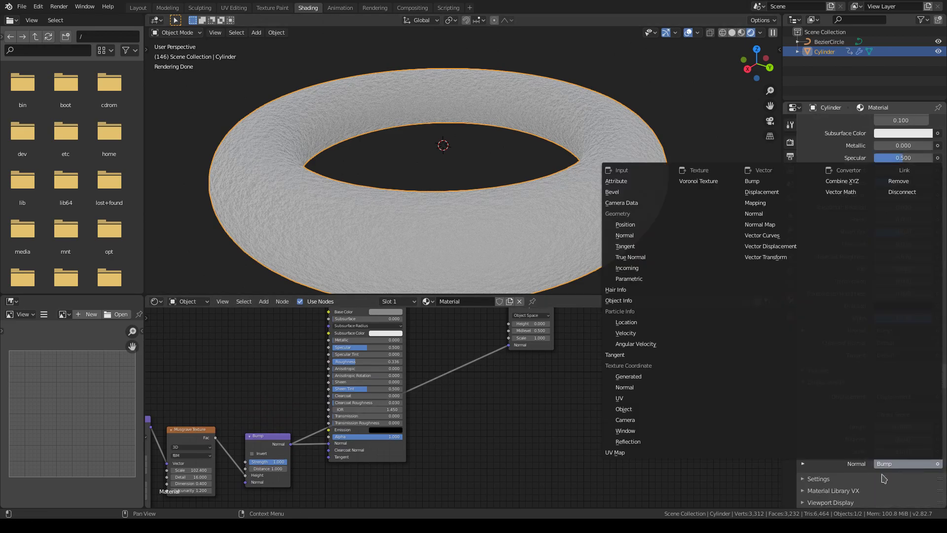
{"action": "left_click", "coordinate": [819, 478]}
{"action": "scroll", "coordinate": [885, 429], "scroll_direction": "down", "scroll_amount": 3}
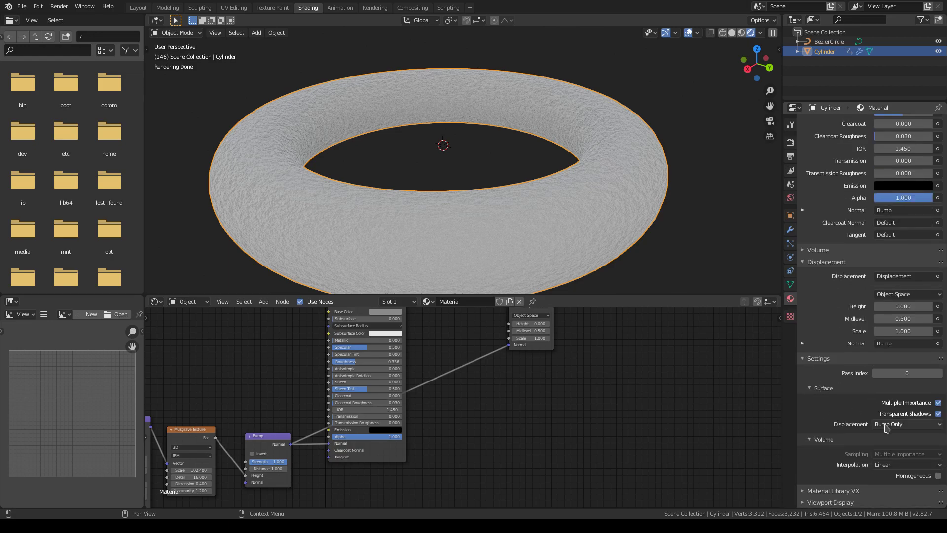
{"action": "left_click", "coordinate": [882, 458]}
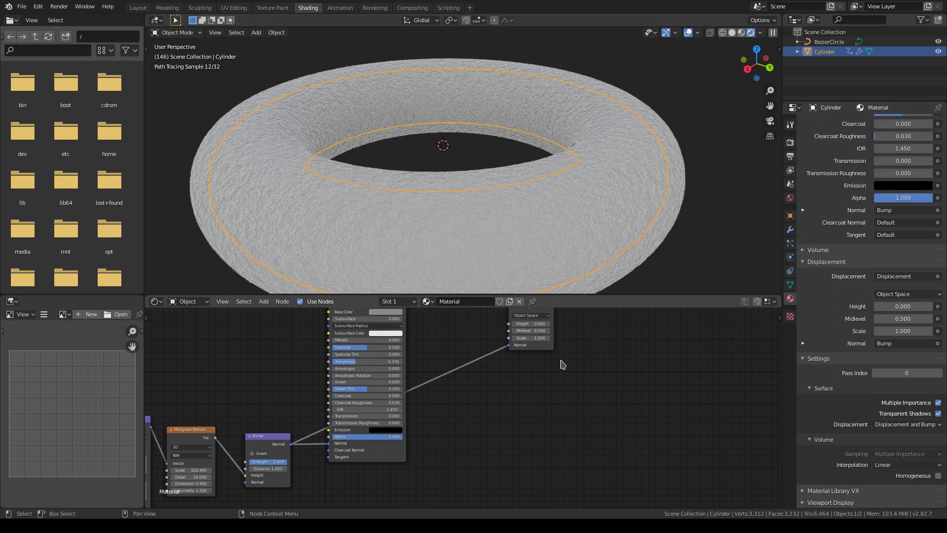
{"action": "key", "text": "space"}
{"action": "key", "text": "space"}
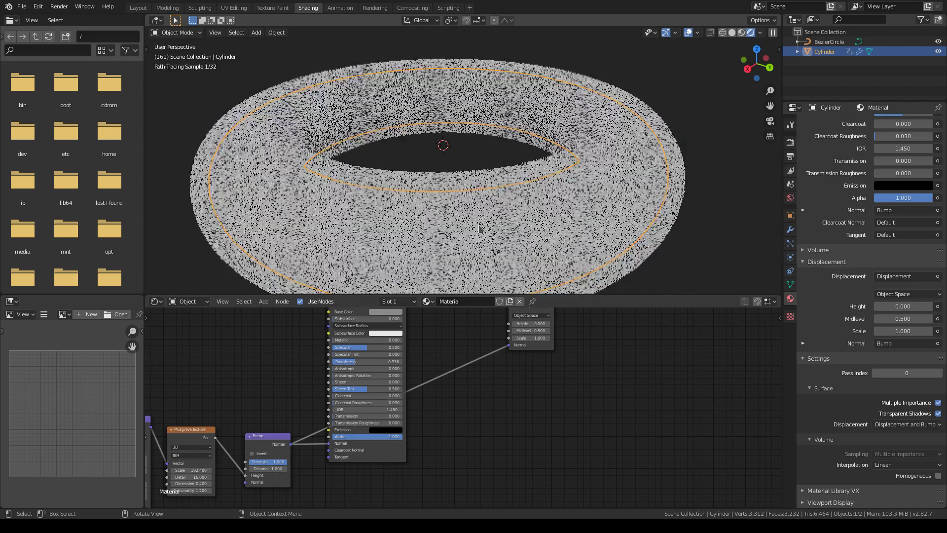
Make the HDRI environment show in the World shader, and return the node editor to the object's material.
{"action": "left_click", "coordinate": [741, 33]}
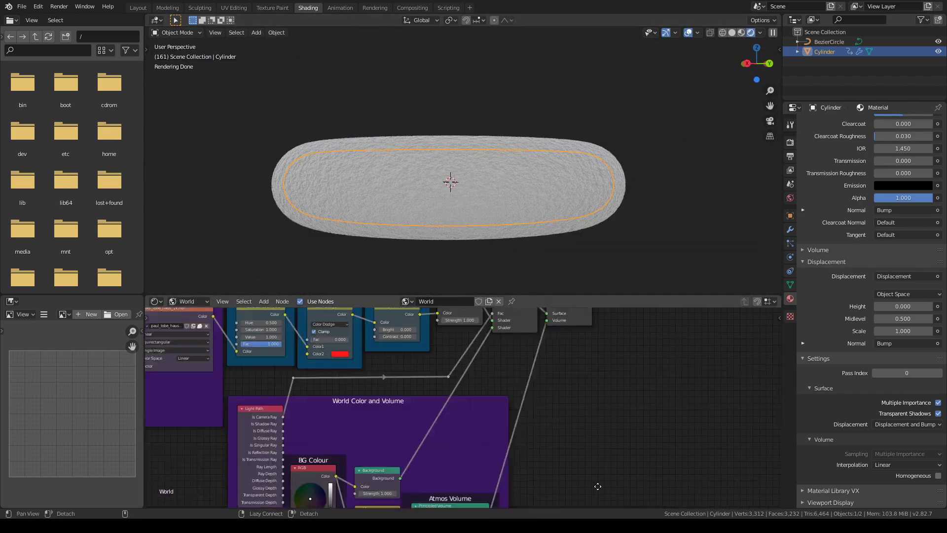
{"action": "middle_click_drag", "start_coordinate": [598, 486], "coordinate": [600, 506]}
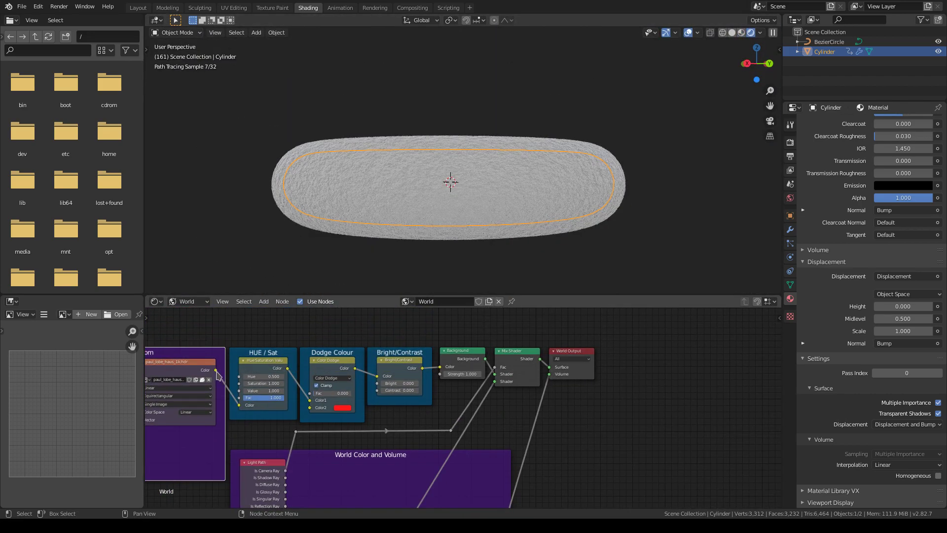
{"action": "left_click", "coordinate": [187, 301]}
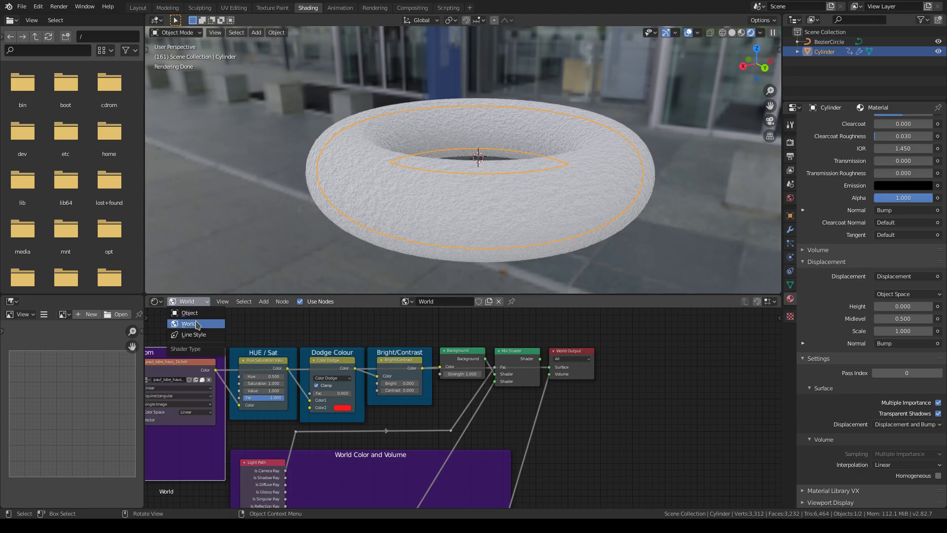
{"action": "left_click", "coordinate": [184, 318]}
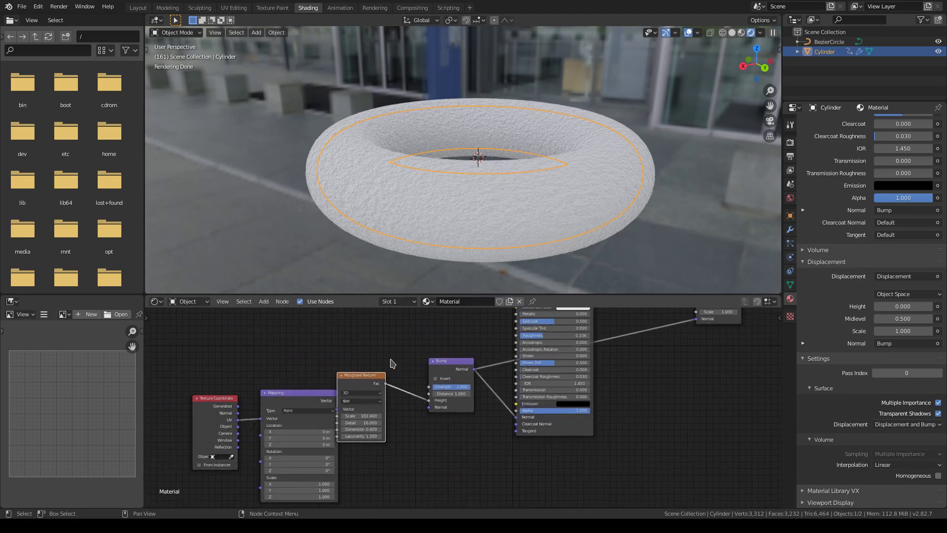
Add an Ambient Occlusion node, link the Bump's Normal to its Normal, and link its Color to the Principled BSDF's Base Color.
{"action": "middle_click_drag", "start_coordinate": [390, 364], "coordinate": [428, 454]}
{"action": "key", "text": "shift+a"}
{"action": "left_click", "coordinate": [501, 393]}
{"action": "left_click", "coordinate": [501, 412]}
{"action": "left_click_drag", "start_coordinate": [488, 451], "coordinate": [486, 420]}
{"action": "middle_click_drag", "start_coordinate": [507, 381], "coordinate": [458, 391]}
{"action": "left_click_drag", "start_coordinate": [483, 374], "coordinate": [505, 390]}
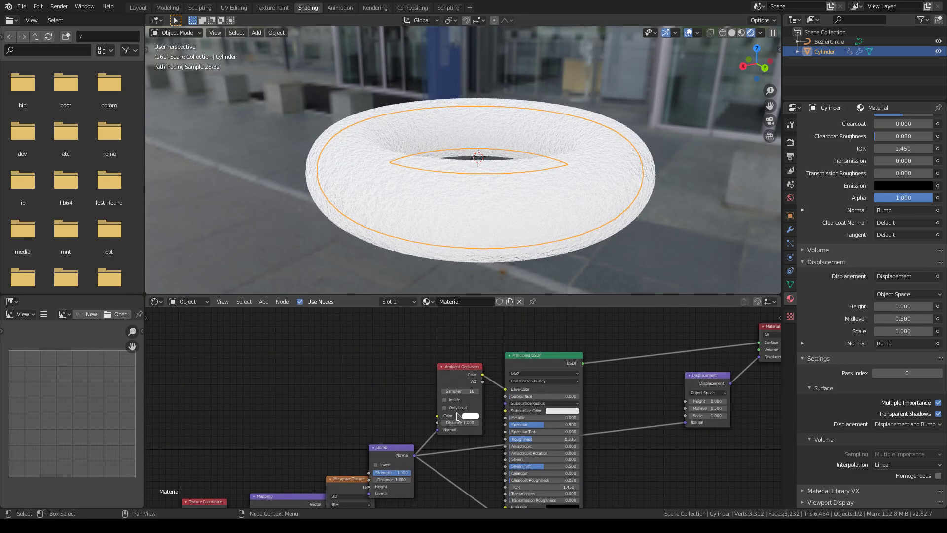
Give the Ambient Occlusion node a muted blue-violet color and 32 samples.
{"action": "left_click", "coordinate": [470, 415]}
{"action": "left_click_drag", "start_coordinate": [517, 327], "coordinate": [495, 343]}
{"action": "mouse_move", "coordinate": [517, 353]}
{"action": "left_mouse_down"}
{"action": "mouse_move", "coordinate": [518, 335]}
{"action": "mouse_move", "coordinate": [518, 348]}
{"action": "left_mouse_up"}
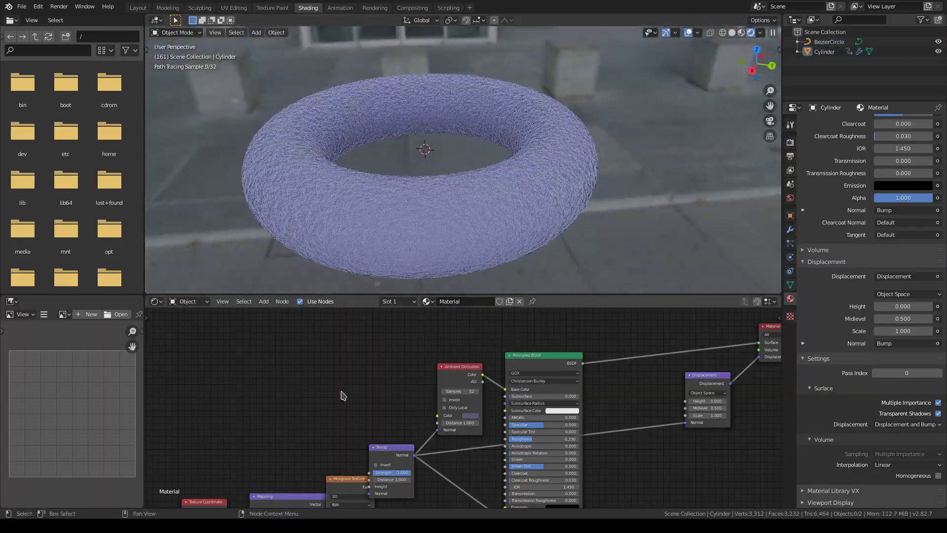
Try a weaker Bump strength, restore it to 1.000, and set the Bump distance to 0.500.
{"action": "middle_click_drag", "start_coordinate": [343, 393], "coordinate": [357, 296]}
{"action": "left_click", "coordinate": [390, 383]}
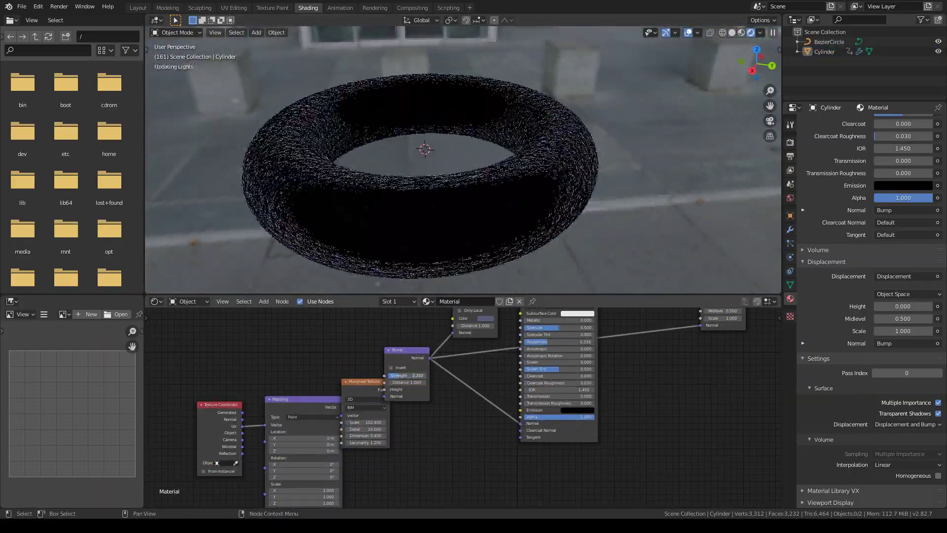
{"action": "scroll", "coordinate": [419, 184], "scroll_direction": "up", "scroll_amount": 6}
{"action": "scroll", "coordinate": [419, 184], "scroll_direction": "down", "scroll_amount": 2}
{"action": "left_click", "coordinate": [390, 382]}
{"action": "left_click", "coordinate": [390, 383]}
{"action": "left_click", "coordinate": [390, 383]}
{"action": "left_click", "coordinate": [390, 383]}
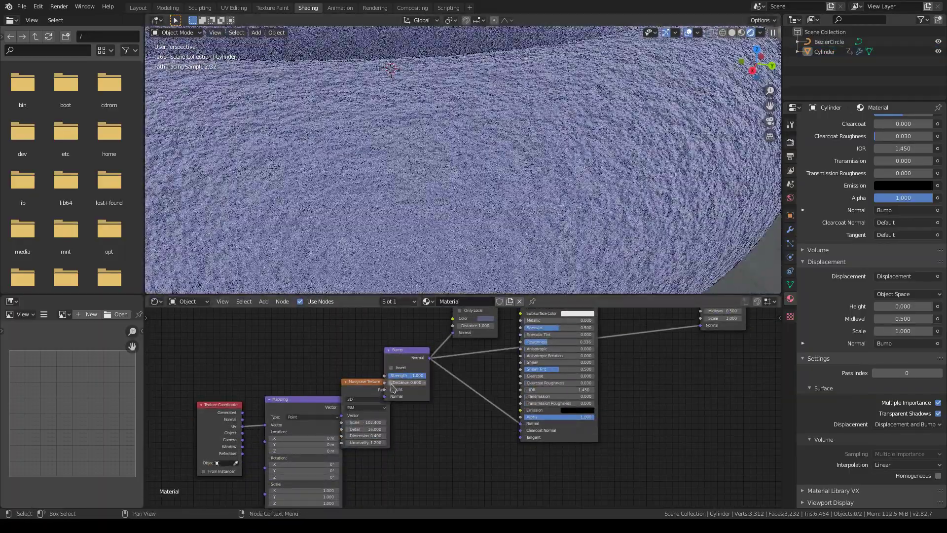
{"action": "scroll", "coordinate": [486, 261], "scroll_direction": "down", "scroll_amount": 2}
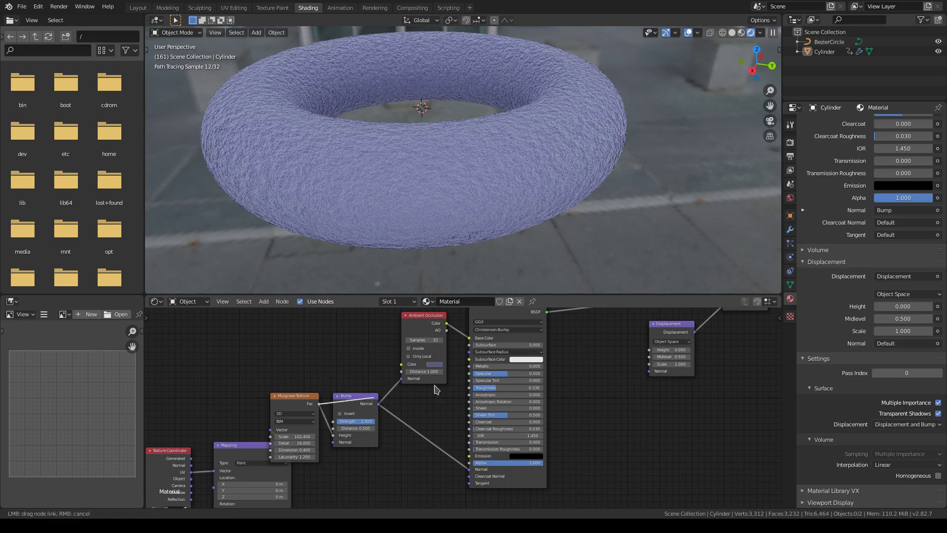
Link the Musgrave Texture's Fac to the Displacement node's Height, set the displacement scale to 0.1, and play the animation.
{"action": "left_click_drag", "start_coordinate": [437, 390], "coordinate": [649, 349]}
{"action": "scroll", "coordinate": [469, 218], "scroll_direction": "down", "scroll_amount": 10}
{"action": "double_click", "coordinate": [673, 364]}
{"action": "scroll", "coordinate": [470, 197], "scroll_direction": "up", "scroll_amount": 9}
{"action": "double_click", "coordinate": [672, 364]}
{"action": "type", "text": "0.1"}
{"action": "middle_click_drag", "start_coordinate": [609, 202], "coordinate": [578, 178]}
{"action": "key", "text": "space"}
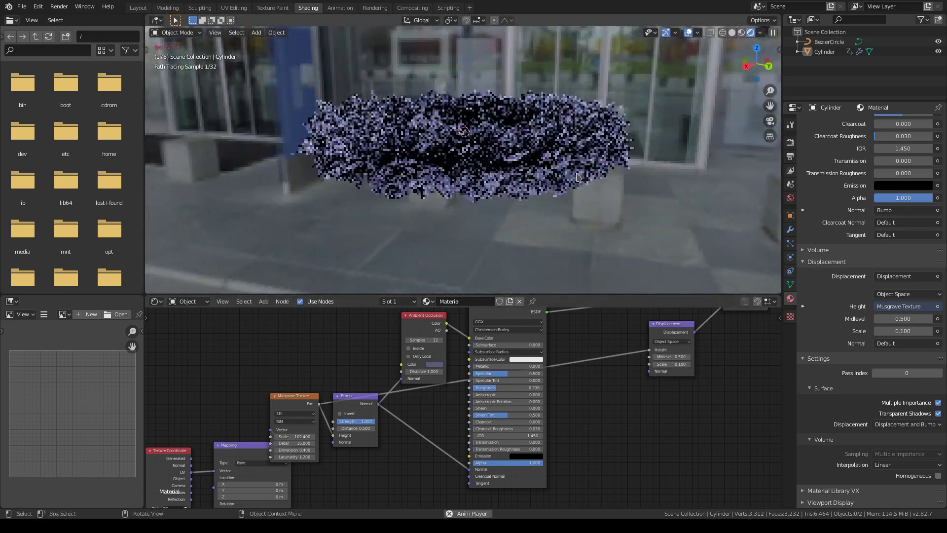
Add a Subdivision Surface modifier with viewport level 2 to the cylinder and view the rolling displacement from several angles.
{"action": "left_click", "coordinate": [790, 230]}
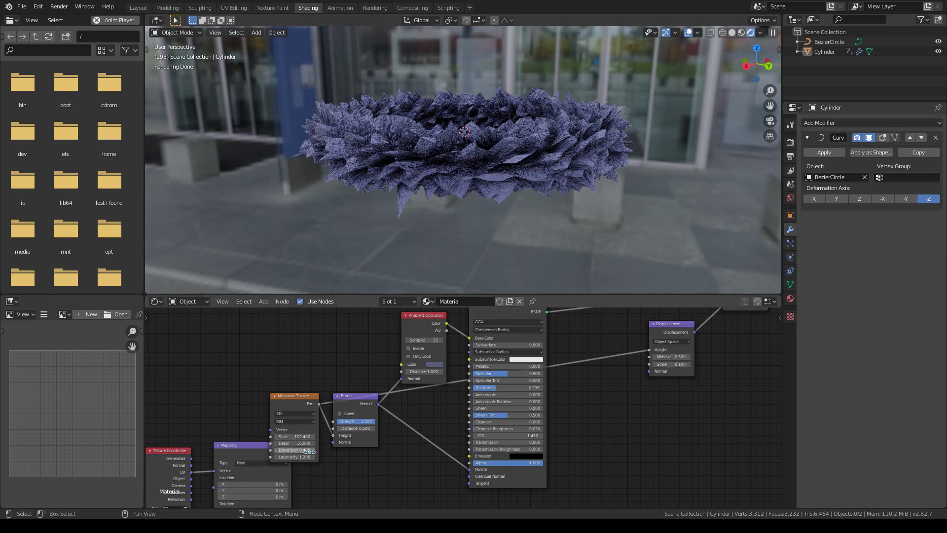
{"action": "left_click", "coordinate": [832, 123]}
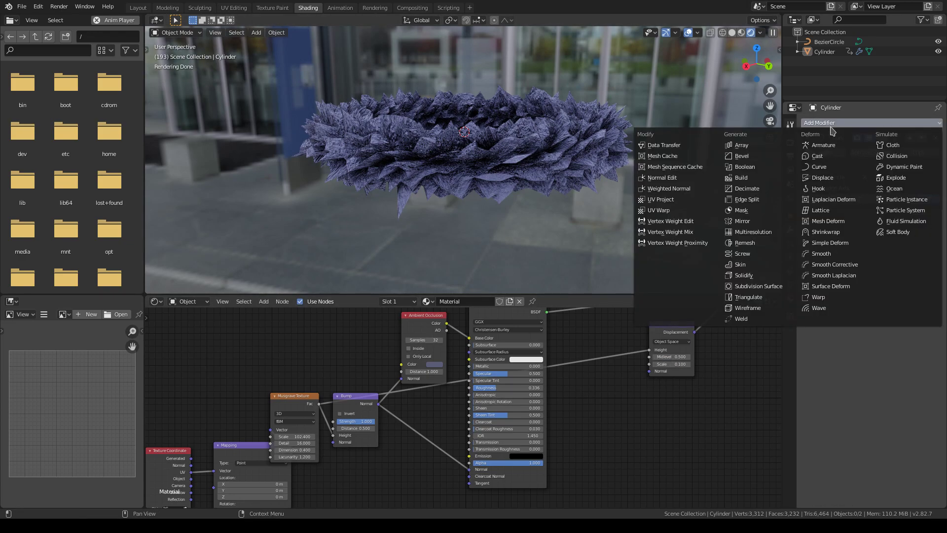
{"action": "left_click", "coordinate": [755, 286]}
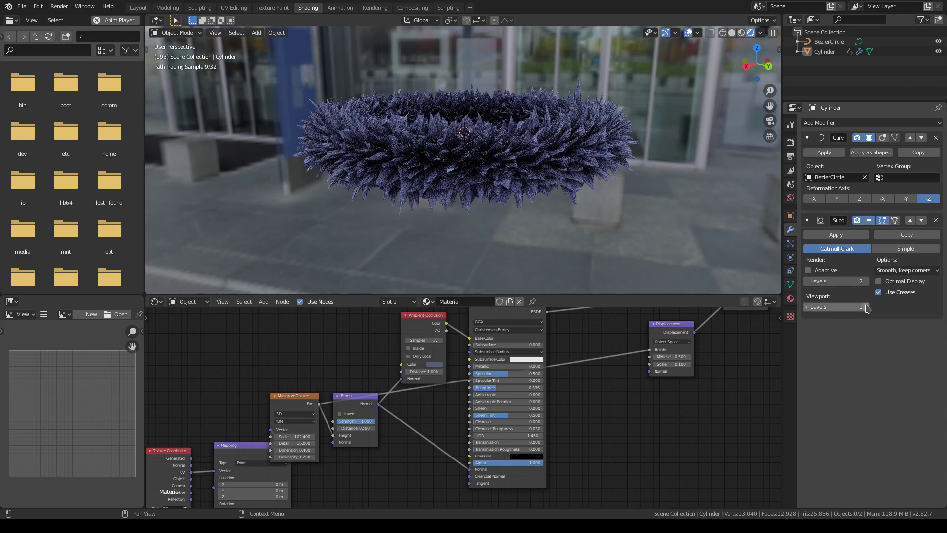
{"action": "middle_click_drag", "start_coordinate": [668, 186], "coordinate": [718, 156]}
{"action": "scroll", "coordinate": [639, 200], "scroll_direction": "up", "scroll_amount": 3}
{"action": "key", "text": "space"}
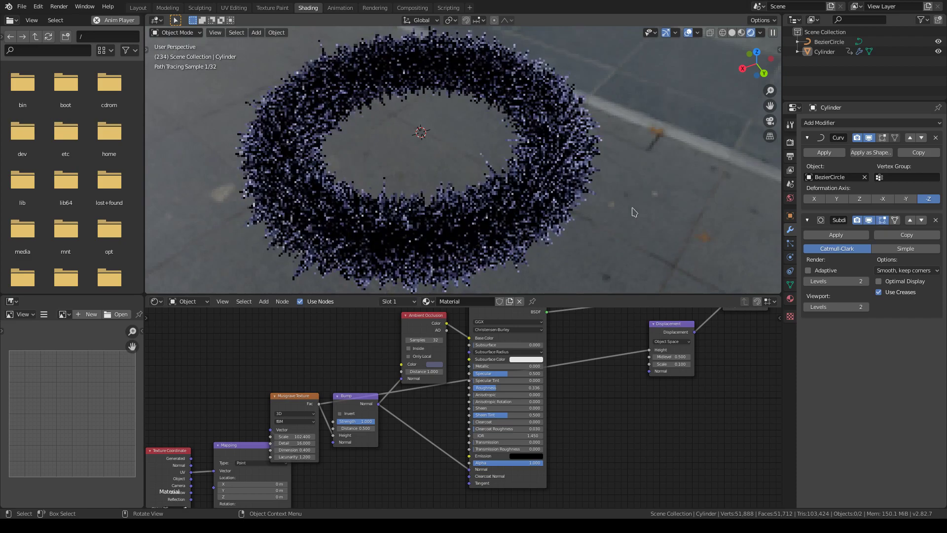
{"action": "middle_click_drag", "start_coordinate": [636, 200], "coordinate": [655, 179]}
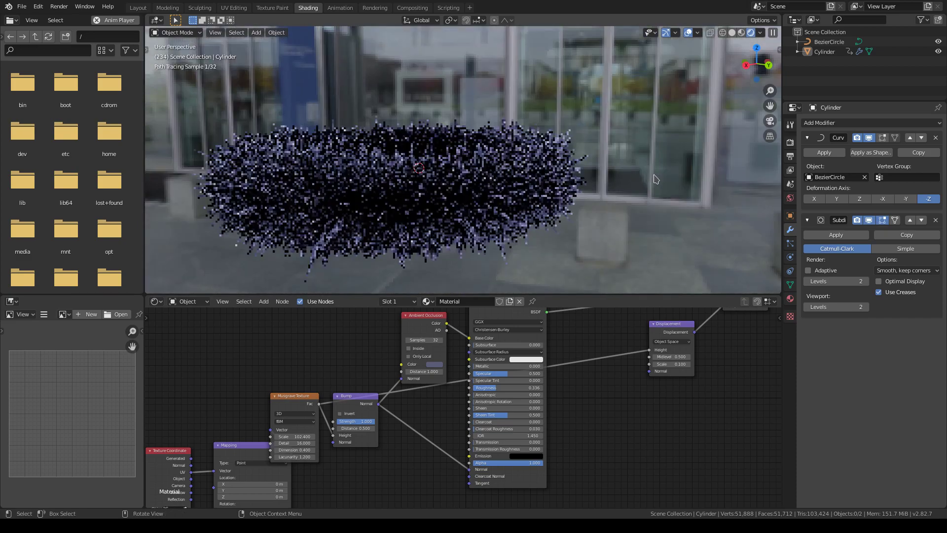
Return to solid shading with the cylinder's subdivision viewport level at 0, and switch to the Layout workspace.
{"action": "left_click", "coordinate": [741, 32]}
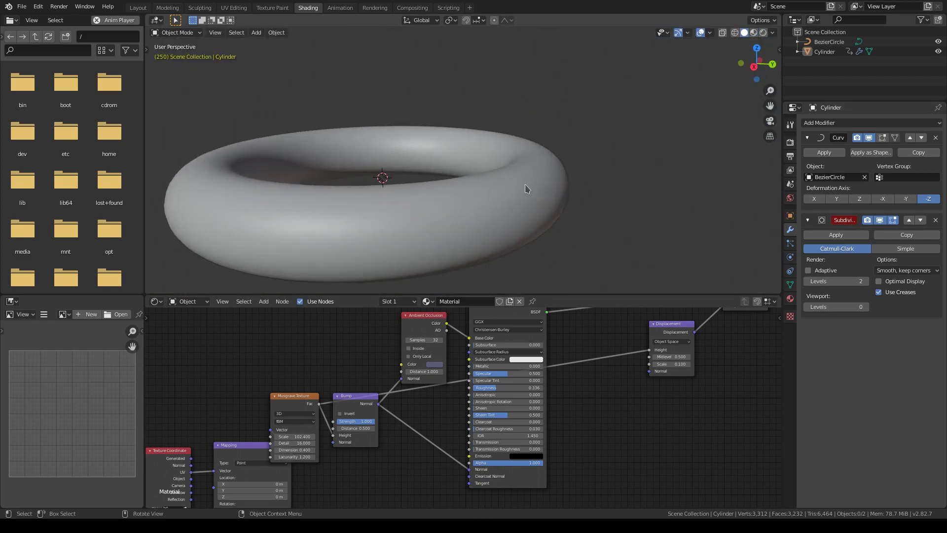
{"action": "scroll", "coordinate": [496, 181], "scroll_direction": "down", "scroll_amount": 5}
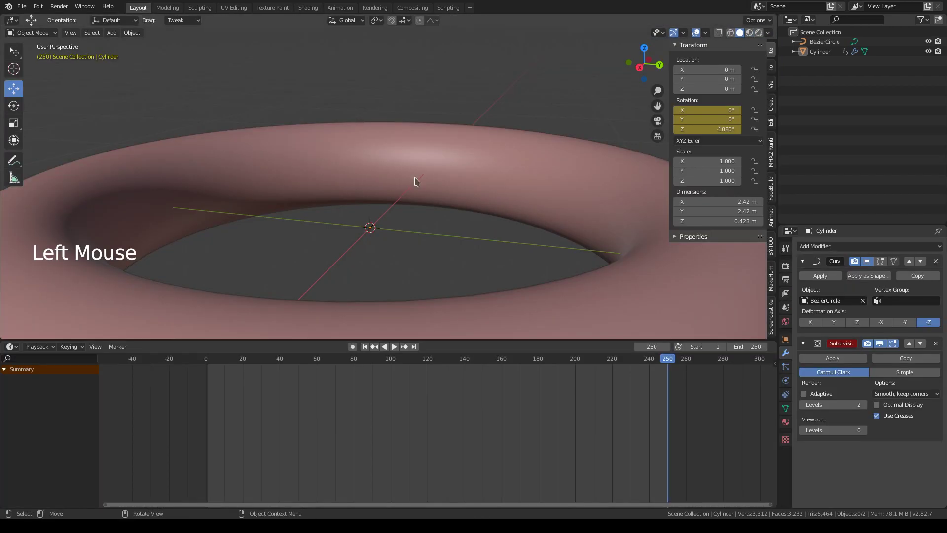
{"action": "middle_click_drag", "start_coordinate": [414, 181], "coordinate": [409, 229], "text": "shift"}
Add a plane at the origin and scale it up into a large ground surface.
{"action": "key", "text": "s"}
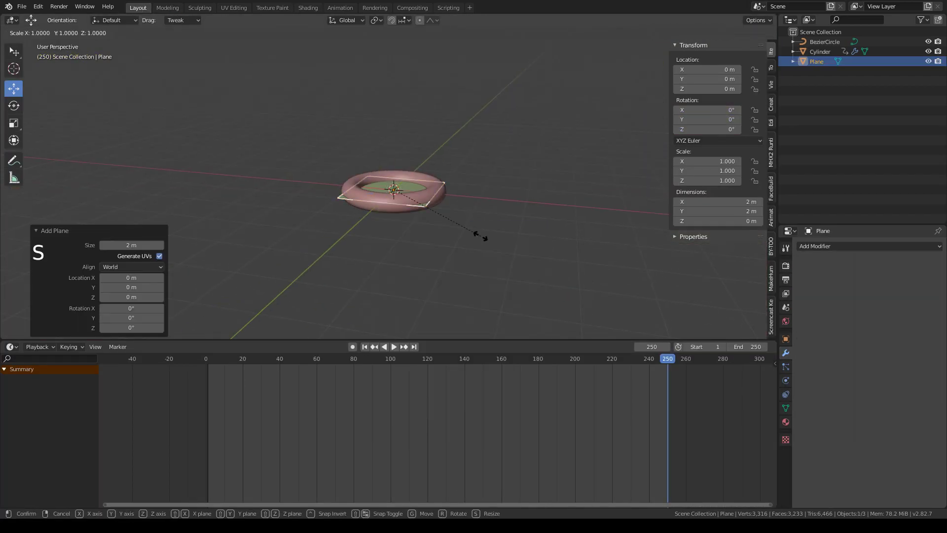
{"action": "left_click", "coordinate": [205, 163]}
{"action": "middle_click_drag", "start_coordinate": [206, 163], "coordinate": [357, 322]}
Put the cylinder and the Bezier circle into a new collection named "thingy 1".
{"action": "left_click", "coordinate": [820, 52]}
{"action": "left_click", "coordinate": [824, 42], "text": "shift"}
{"action": "left_click", "coordinate": [938, 20]}
{"action": "left_click_drag", "start_coordinate": [830, 52], "coordinate": [827, 41]}
{"action": "double_click", "coordinate": [827, 43]}
{"action": "type", "text": "thingy 12"}
{"action": "left_click", "coordinate": [793, 42]}
Select the objects in the "thingy 1" collection and move them up 2 m along Z.
{"action": "right_click", "coordinate": [830, 42]}
{"action": "left_click", "coordinate": [785, 121]}
{"action": "key", "text": "g"}
{"action": "key", "text": "z"}
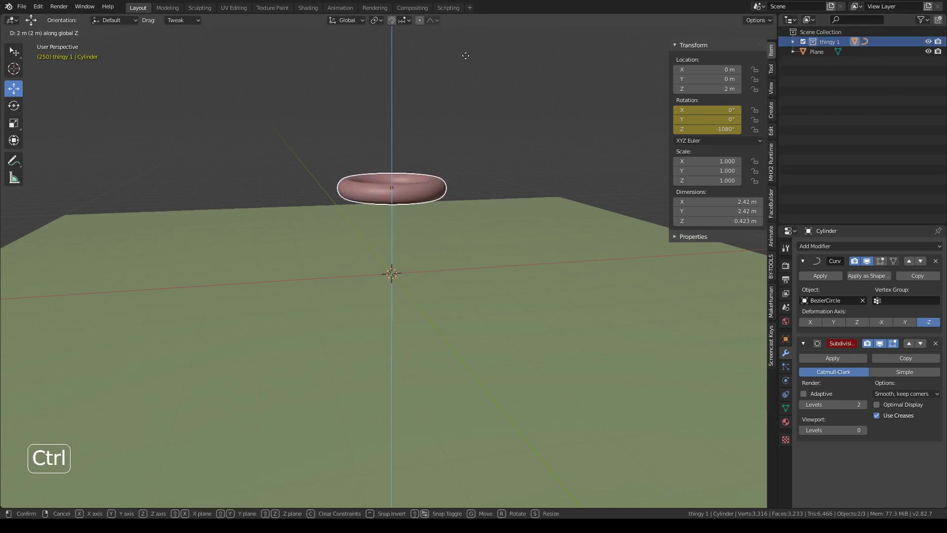
{"action": "left_click", "coordinate": [465, 55], "text": "ctrl"}
Add a Round Cube mesh and move it up 6 m along Z, above the ring.
{"action": "middle_click_drag", "start_coordinate": [524, 98], "coordinate": [486, 92]}
{"action": "left_click", "coordinate": [486, 93]}
{"action": "key", "text": "shift+a"}
{"action": "mouse_move", "coordinate": [444, 233]}
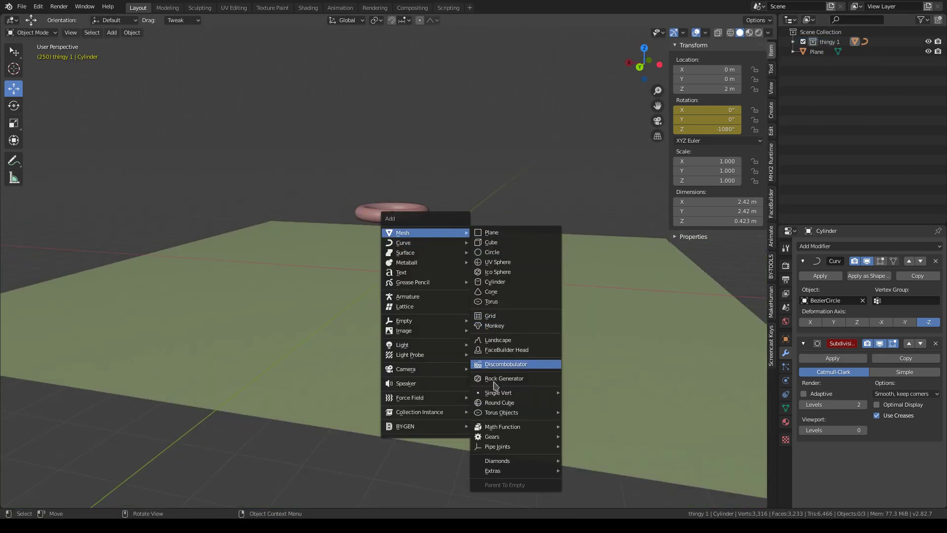
{"action": "left_click", "coordinate": [493, 387]}
{"action": "key", "text": "g"}
{"action": "key", "text": "z"}
{"action": "left_click", "coordinate": [405, 61], "text": "ctrl"}
{"action": "middle_click_drag", "start_coordinate": [469, 87], "coordinate": [435, 188]}
{"action": "middle_click_drag", "start_coordinate": [459, 88], "coordinate": [481, 84]}
Add a cube, raise it 6 m along Z, and move it to X -3 m beside the round cube.
{"action": "key", "text": "shift+a"}
{"action": "mouse_move", "coordinate": [404, 176]}
{"action": "left_click", "coordinate": [473, 188]}
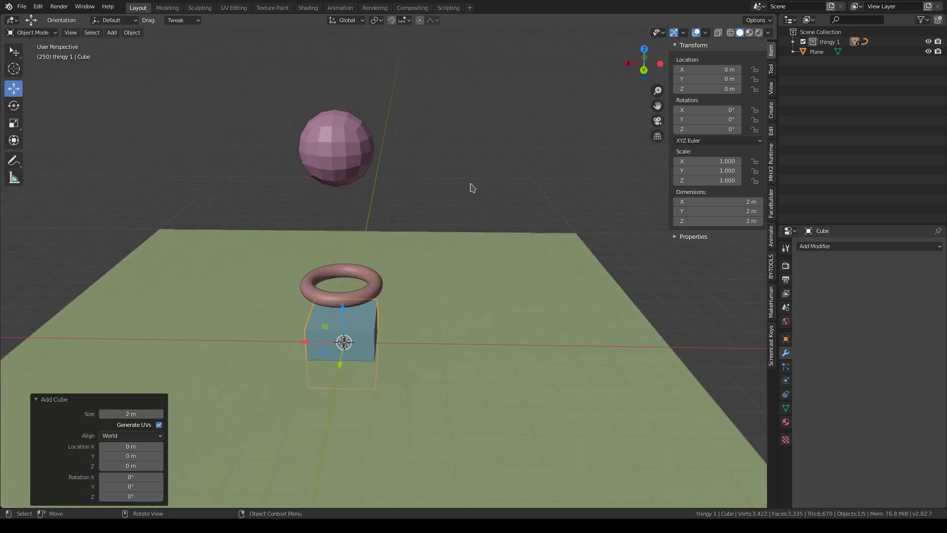
{"action": "key", "text": "g"}
{"action": "key", "text": "z"}
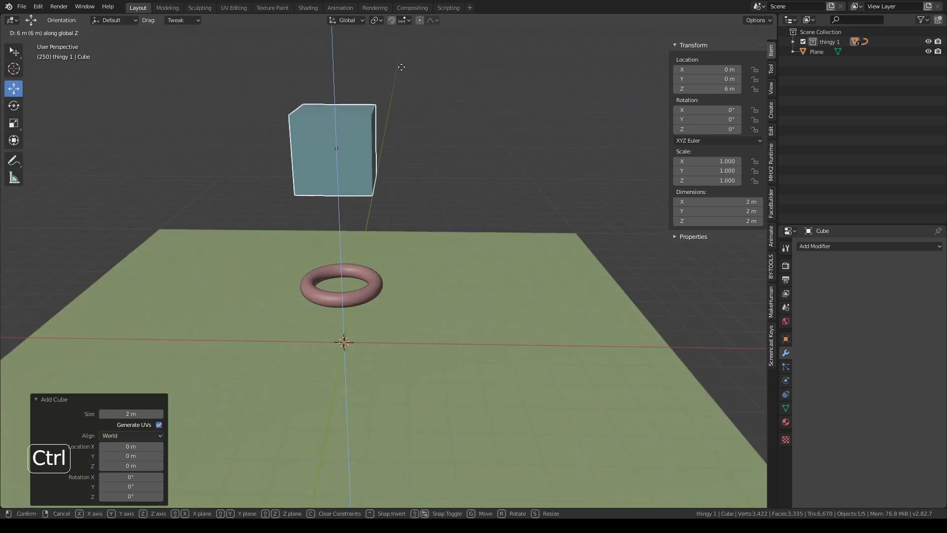
{"action": "left_click", "coordinate": [401, 67], "text": "ctrl"}
{"action": "left_click_drag", "start_coordinate": [300, 150], "coordinate": [396, 151], "text": "shift"}
{"action": "key", "text": "ctrl+z"}
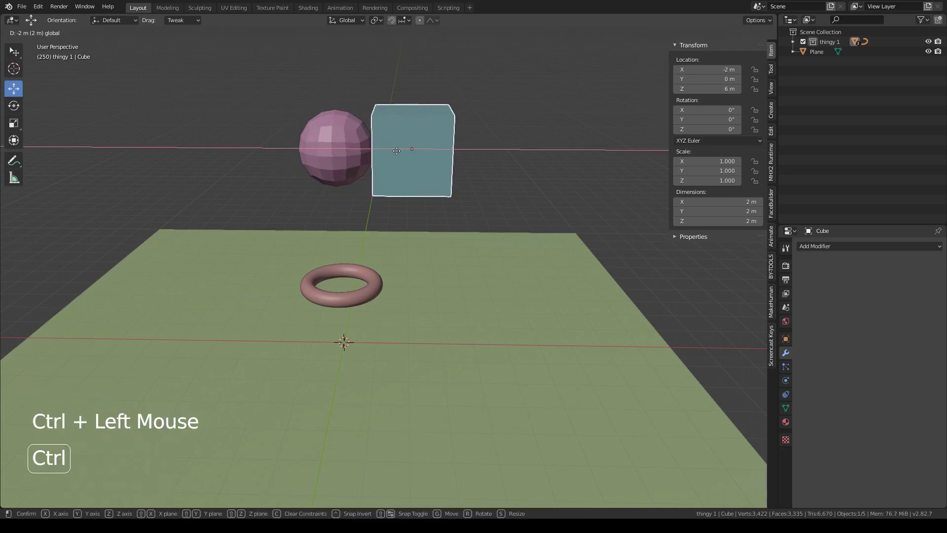
{"action": "left_click", "coordinate": [439, 150]}
Add a UV sphere with 16 segments and a reduced ring count.
{"action": "left_click", "coordinate": [345, 296]}
{"action": "key", "text": "shift+a"}
{"action": "mouse_move", "coordinate": [420, 308]}
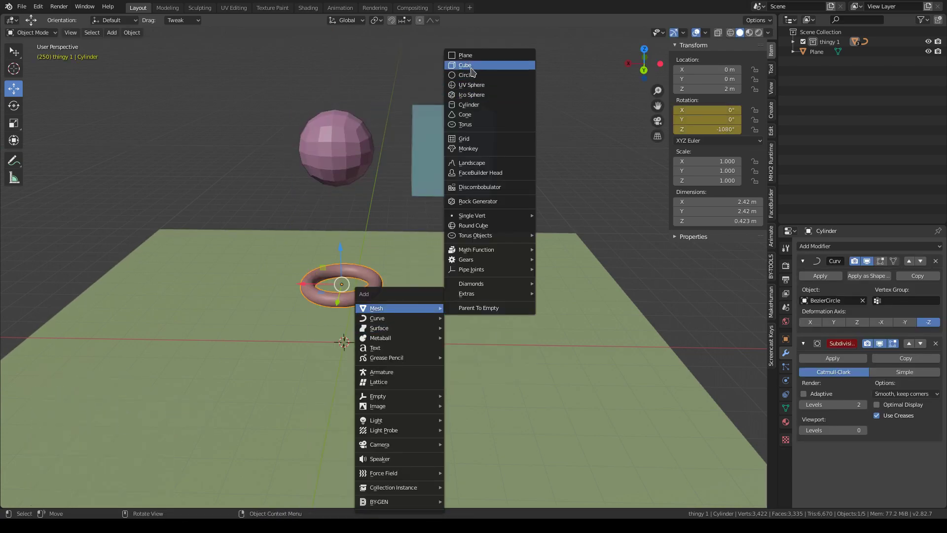
{"action": "left_click", "coordinate": [472, 85]}
{"action": "scroll", "coordinate": [345, 395], "scroll_direction": "up", "scroll_amount": 5}
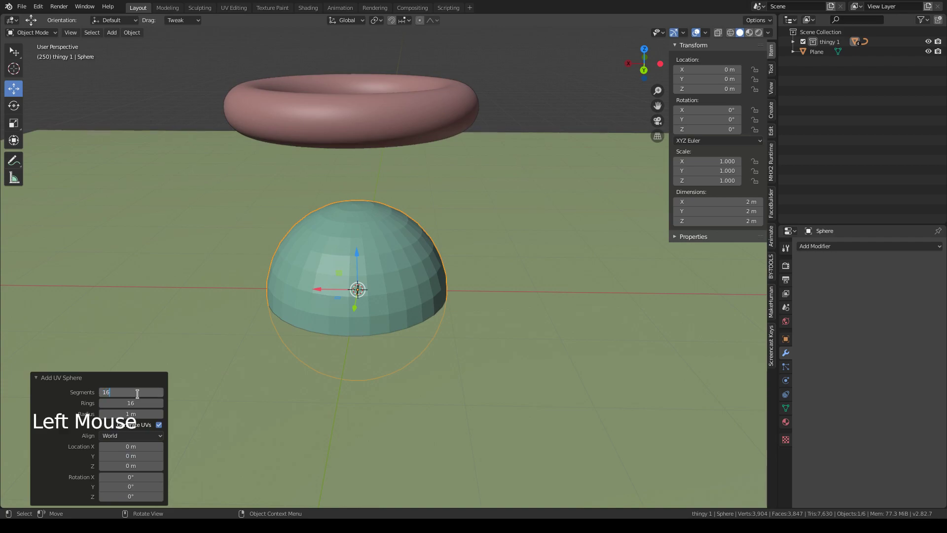
{"action": "left_click", "coordinate": [346, 262]}
{"action": "scroll", "coordinate": [383, 255], "scroll_direction": "down", "scroll_amount": 6}
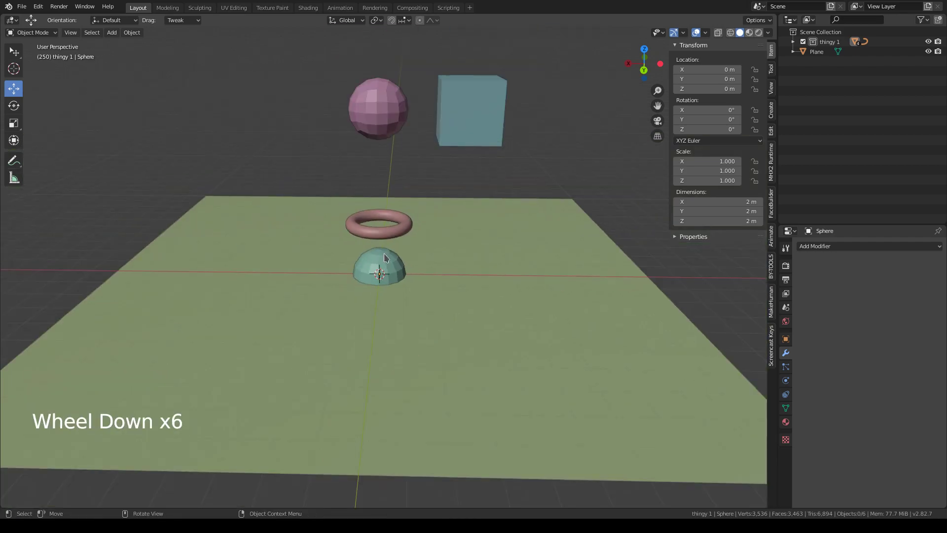
Raise the UV sphere 6 m along Z and move it along X to the round cube's other side, opposite the cube.
{"action": "key", "text": "g"}
{"action": "key", "text": "z"}
{"action": "left_click", "coordinate": [407, 82]}
{"action": "key", "text": "g"}
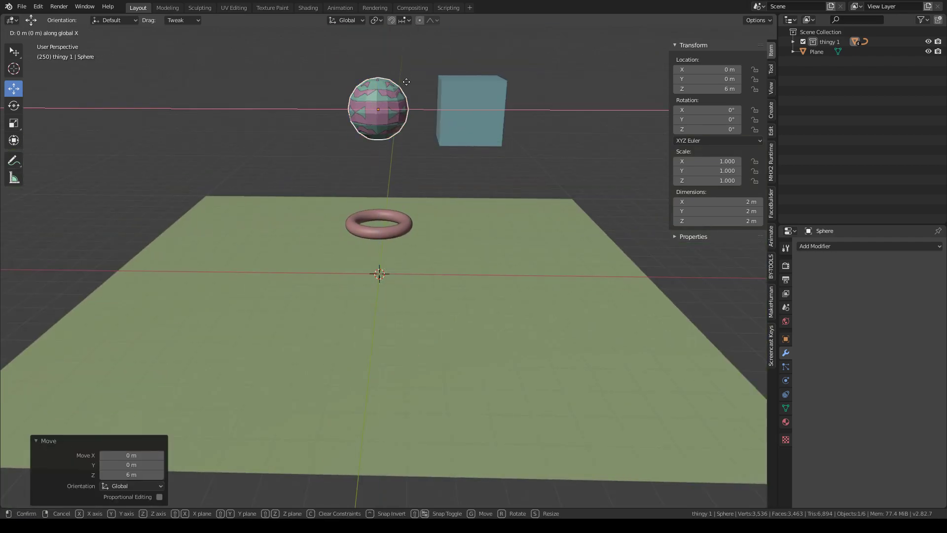
{"action": "left_click", "coordinate": [320, 74], "text": "ctrl"}
{"action": "middle_click_drag", "start_coordinate": [328, 56], "coordinate": [360, 122], "text": "shift"}
{"action": "left_click", "coordinate": [363, 124]}
Add a Subdivision Surface modifier to the cube and set its viewport level to 2.
{"action": "left_click", "coordinate": [524, 167]}
{"action": "middle_click_drag", "start_coordinate": [646, 150], "coordinate": [530, 142], "text": "shift"}
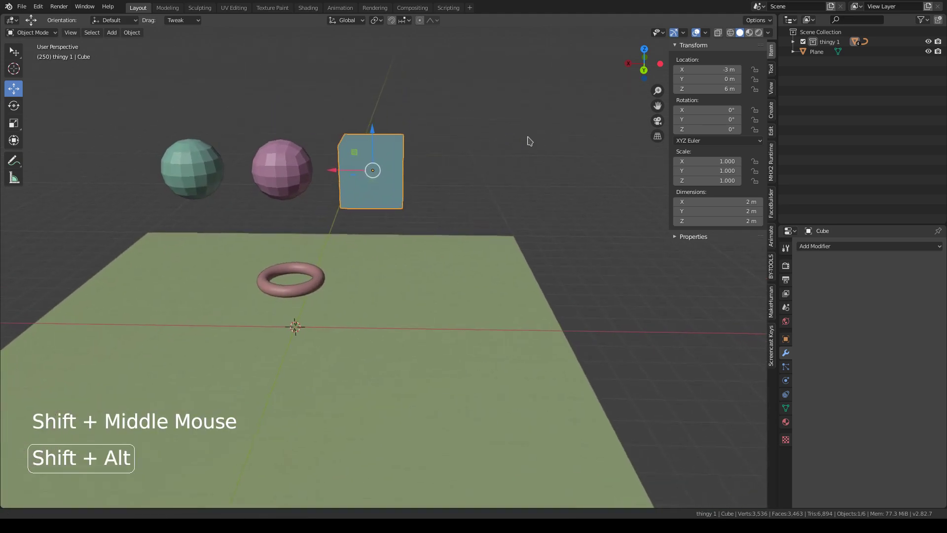
{"action": "scroll", "coordinate": [563, 173], "scroll_direction": "up", "scroll_amount": 5}
{"action": "scroll", "coordinate": [651, 232], "scroll_direction": "down", "scroll_amount": 3}
{"action": "left_click", "coordinate": [814, 246]}
{"action": "left_click", "coordinate": [756, 402]}
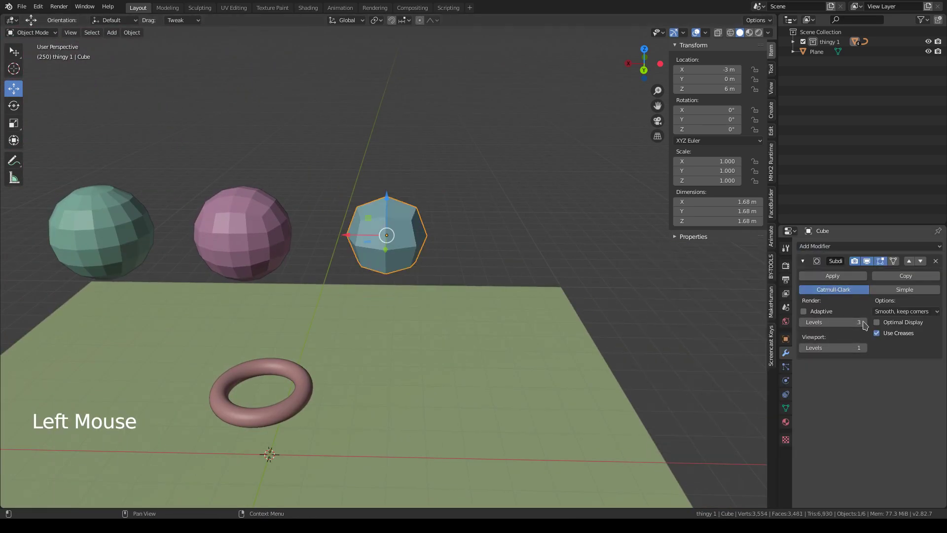
{"action": "left_click", "coordinate": [864, 348]}
{"action": "left_click", "coordinate": [804, 349]}
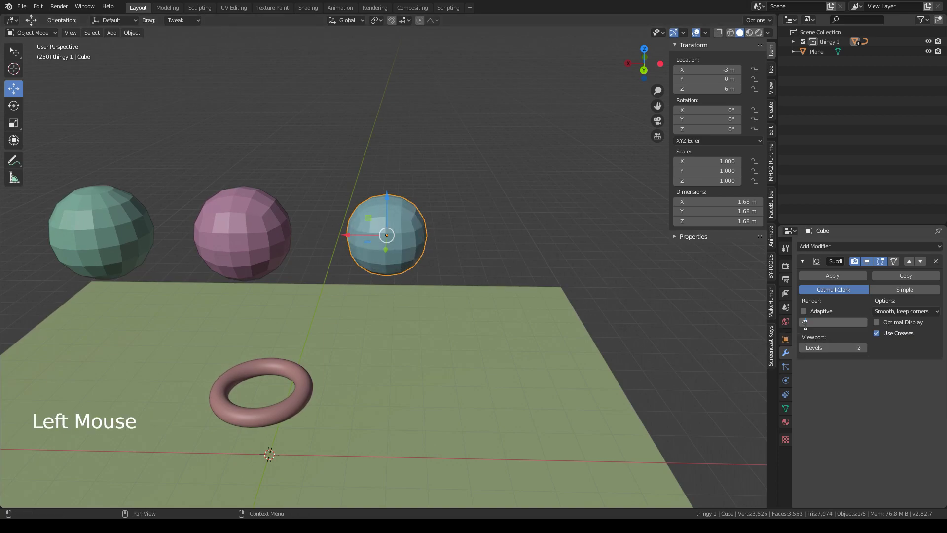
{"action": "left_click", "coordinate": [802, 262]}
Scale the subdivided cube uniformly by about 1.221 to match the size of the neighbouring spheres.
{"action": "middle_click_drag", "start_coordinate": [429, 207], "coordinate": [561, 239], "text": "shift"}
{"action": "scroll", "coordinate": [548, 222], "scroll_direction": "up", "scroll_amount": 3}
{"action": "middle_click_drag", "start_coordinate": [527, 200], "coordinate": [513, 214]}
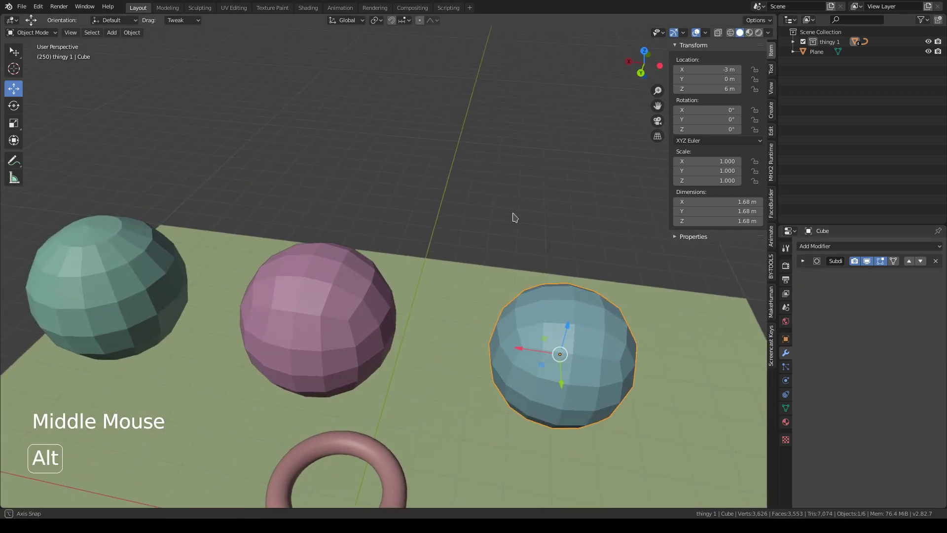
{"action": "middle_click_drag", "start_coordinate": [582, 290], "coordinate": [400, 147]}
{"action": "key", "text": "s"}
{"action": "left_click", "coordinate": [528, 184]}
{"action": "middle_click_drag", "start_coordinate": [308, 157], "coordinate": [302, 202]}
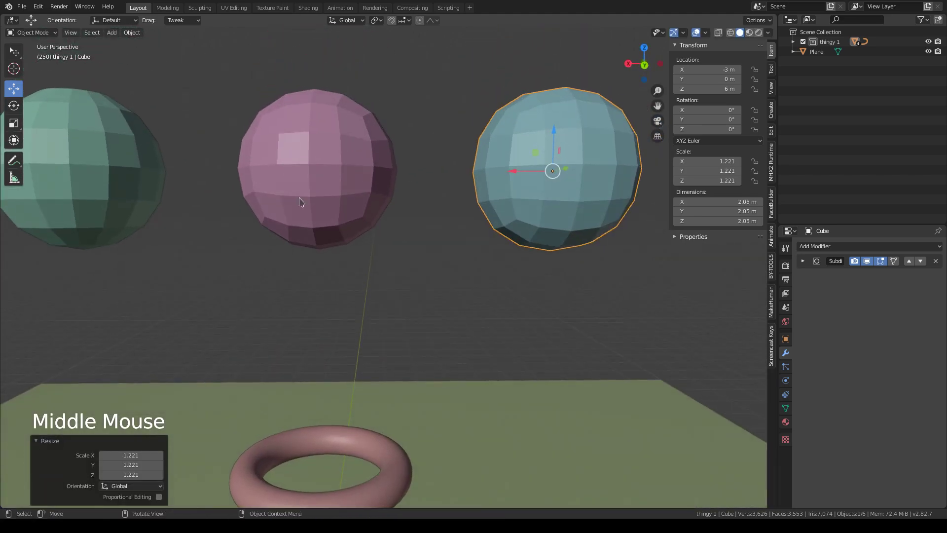
Enter Edit Mode on the UV sphere and select every other edge around its top pole.
{"action": "middle_click_drag", "start_coordinate": [267, 245], "coordinate": [389, 296], "text": "shift"}
{"action": "left_click", "coordinate": [284, 301]}
{"action": "key", "text": "Tab"}
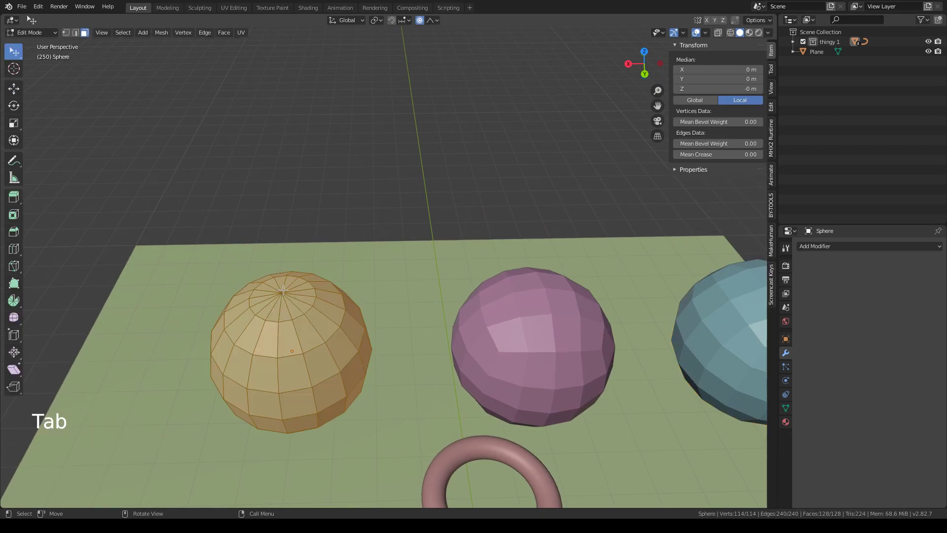
{"action": "scroll", "coordinate": [284, 292], "scroll_direction": "up", "scroll_amount": 4}
{"action": "middle_click_drag", "start_coordinate": [284, 291], "coordinate": [425, 277], "text": "shift"}
{"action": "scroll", "coordinate": [434, 237], "scroll_direction": "down", "scroll_amount": 1}
{"action": "middle_click_drag", "start_coordinate": [384, 414], "coordinate": [393, 306], "text": "shift"}
{"action": "left_click", "coordinate": [416, 322]}
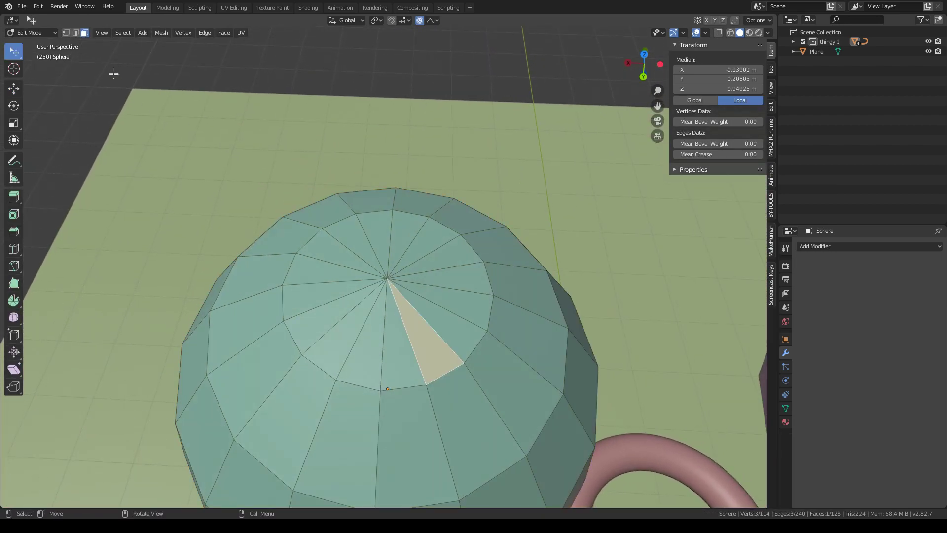
{"action": "key", "text": "2"}
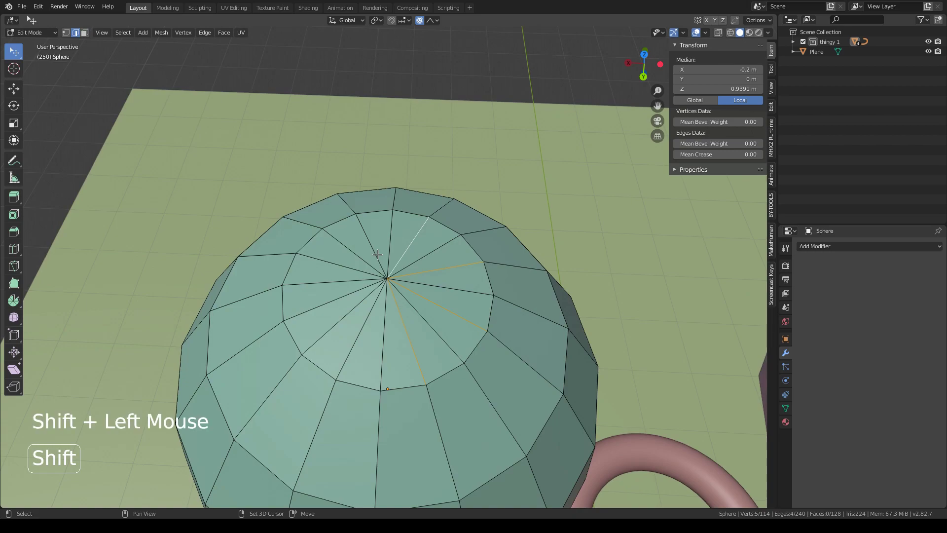
{"action": "key", "text": "x"}
{"action": "left_click", "coordinate": [373, 308]}
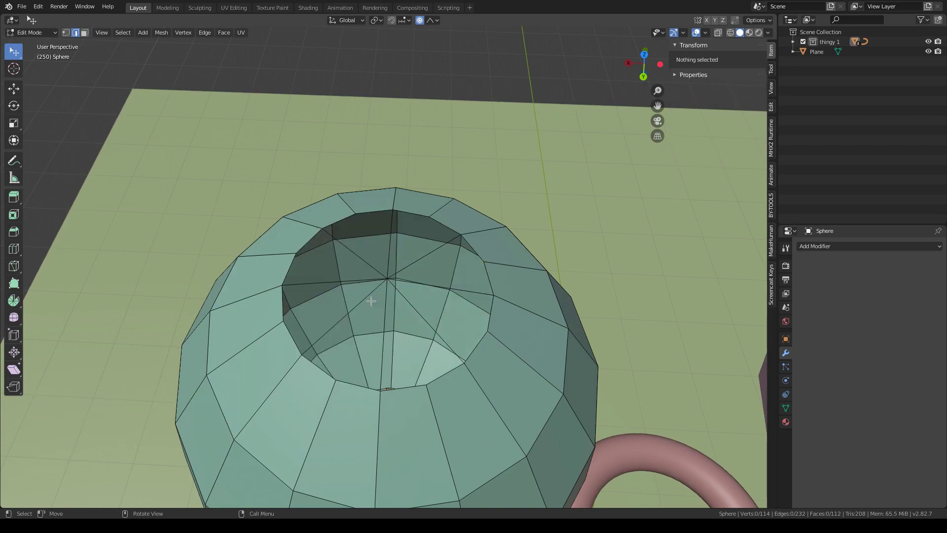
{"action": "key", "text": "ctrl+z"}
Dissolve the selected top-pole edges and every other edge around the UV sphere's bottom pole, and return to Object Mode.
{"action": "key", "text": "x"}
{"action": "left_click", "coordinate": [357, 354]}
{"action": "middle_click_drag", "start_coordinate": [357, 354], "coordinate": [372, 370], "text": "alt"}
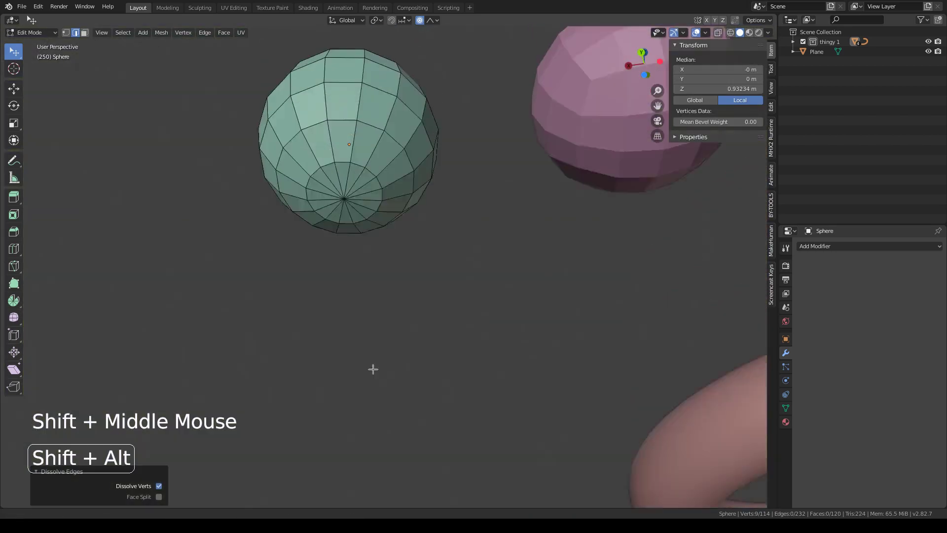
{"action": "scroll", "coordinate": [372, 370], "scroll_direction": "up", "scroll_amount": 6}
{"action": "left_click", "coordinate": [260, 204]}
{"action": "left_click", "coordinate": [261, 197], "text": "shift"}
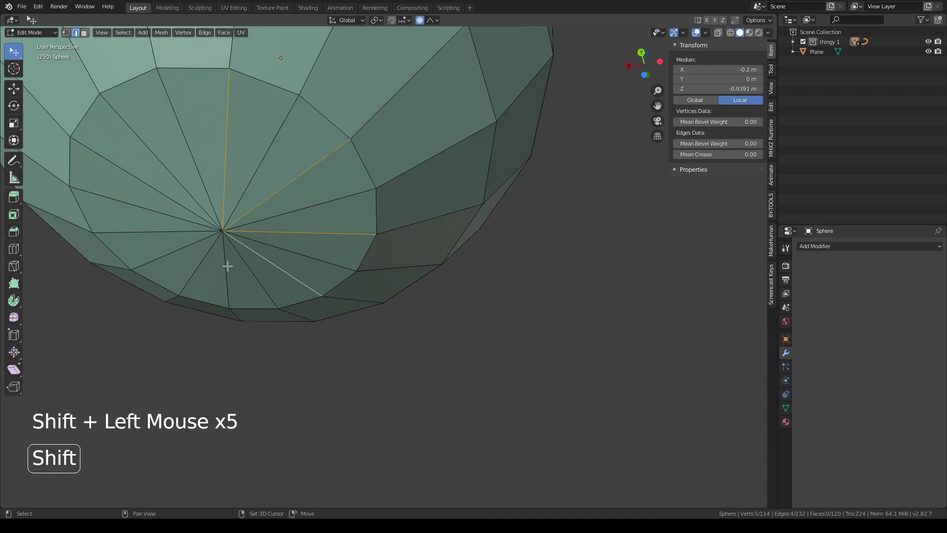
{"action": "left_click", "coordinate": [211, 201], "text": "shift"}
{"action": "key", "text": "x"}
{"action": "left_click", "coordinate": [211, 201]}
{"action": "middle_click_drag", "start_coordinate": [212, 201], "coordinate": [296, 222]}
{"action": "scroll", "coordinate": [237, 212], "scroll_direction": "down", "scroll_amount": 7}
{"action": "middle_click_drag", "start_coordinate": [296, 222], "coordinate": [228, 269], "text": "shift"}
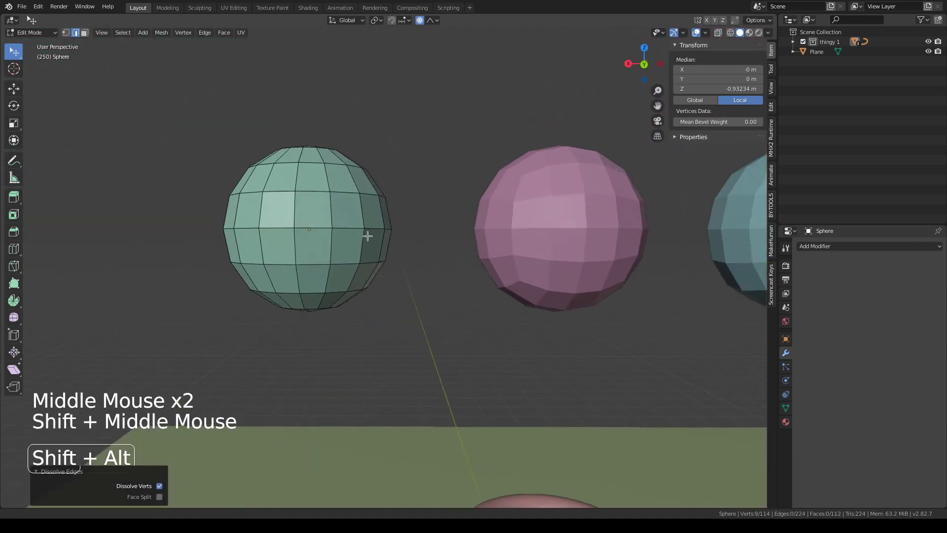
{"action": "key", "text": "Tab"}
Apply smooth shading to the UV sphere, the round cube and the subdivided cube.
{"action": "right_click", "coordinate": [148, 239]}
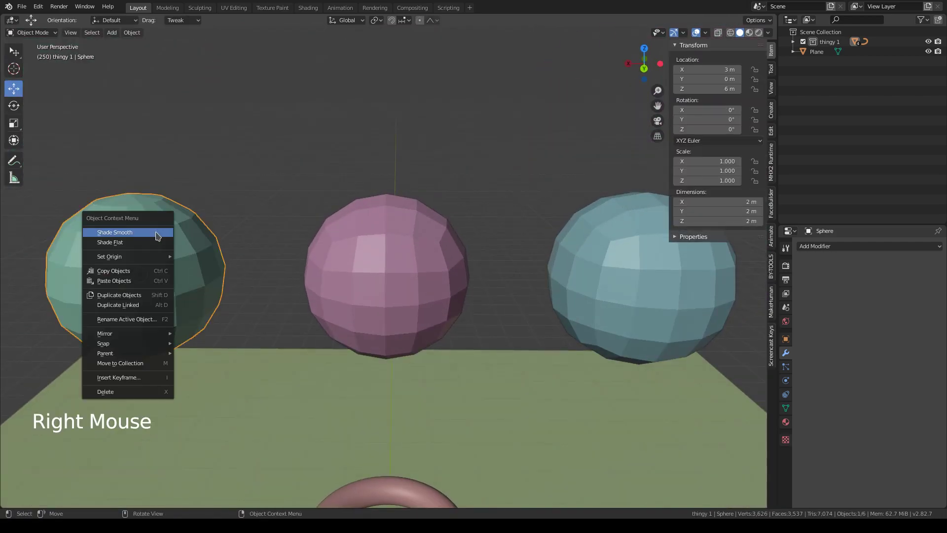
{"action": "left_click", "coordinate": [155, 235]}
{"action": "left_click", "coordinate": [393, 249]}
{"action": "right_click", "coordinate": [394, 249]}
{"action": "left_click", "coordinate": [393, 248]}
{"action": "right_click", "coordinate": [611, 244]}
{"action": "left_click", "coordinate": [570, 259]}
{"action": "right_click", "coordinate": [570, 259]}
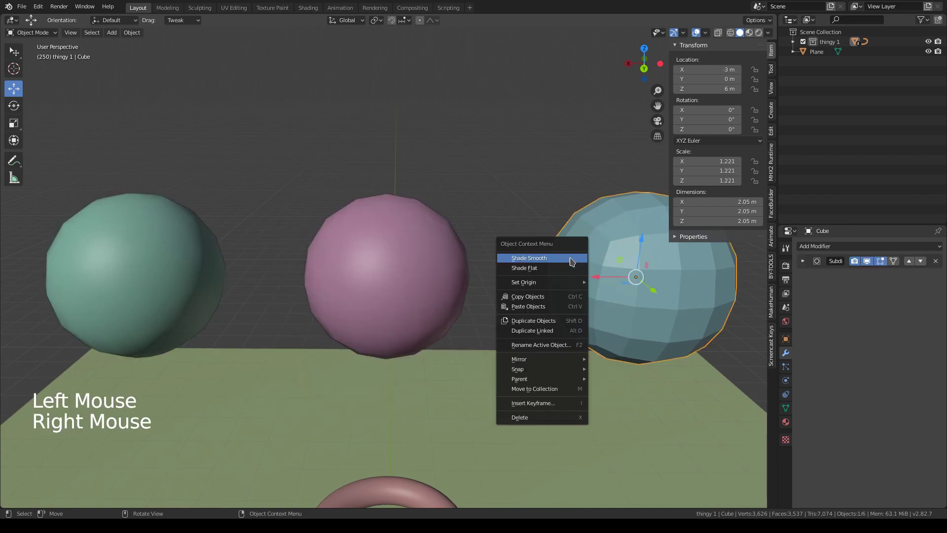
{"action": "left_click", "coordinate": [570, 259]}
Add a second Subdivision Surface modifier to the cube, raise its viewport level, and add one to the round cube.
{"action": "mouse_move", "coordinate": [498, 246]}
{"action": "middle_mouse_down"}
{"action": "mouse_move", "coordinate": [487, 220]}
{"action": "mouse_move", "coordinate": [518, 247]}
{"action": "middle_mouse_up"}
{"action": "scroll", "coordinate": [488, 224], "scroll_direction": "down", "scroll_amount": 4}
{"action": "left_click", "coordinate": [834, 246]}
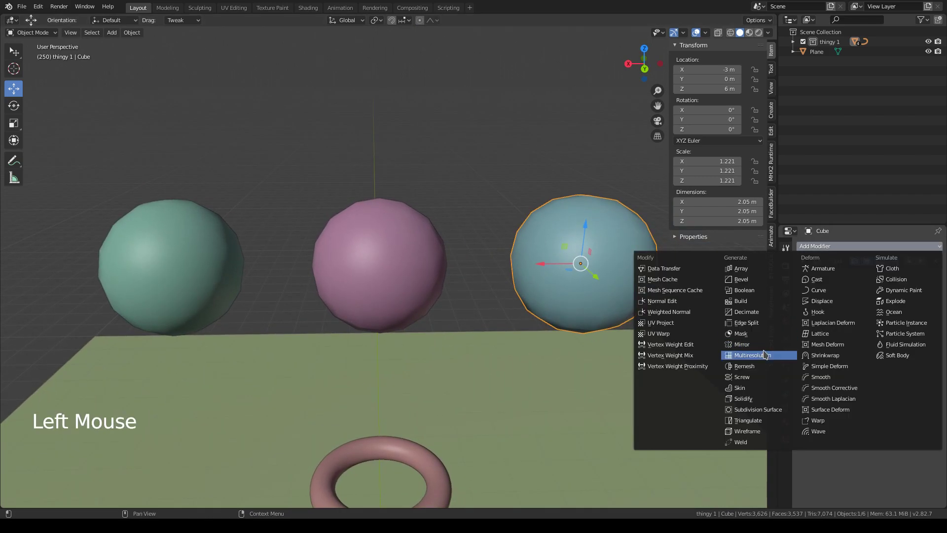
{"action": "left_click", "coordinate": [760, 410]}
{"action": "left_click", "coordinate": [861, 365]}
{"action": "left_click", "coordinate": [380, 262]}
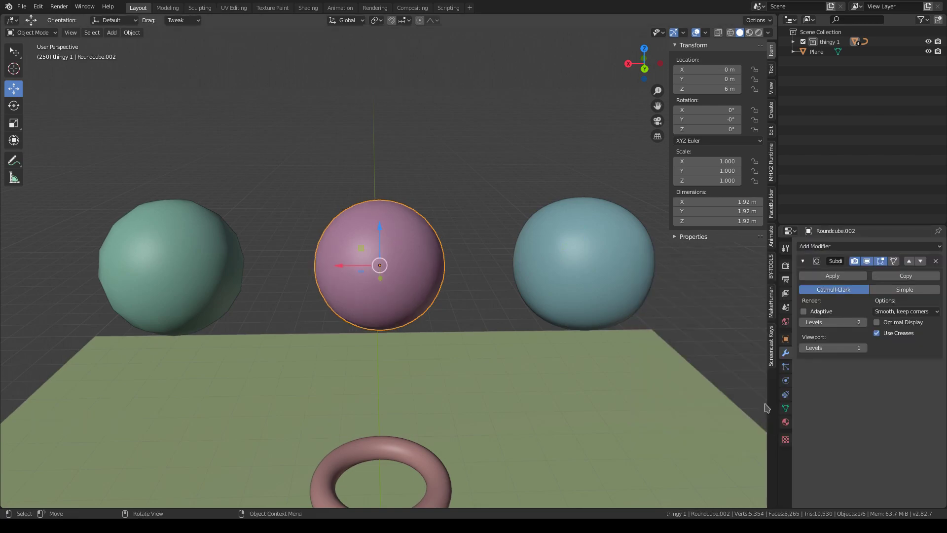
Add a Subdivision Surface modifier to the UV sphere and set its viewport level to 2.
{"action": "left_click", "coordinate": [143, 276]}
{"action": "key", "text": "ctrl+z"}
{"action": "left_click", "coordinate": [834, 245]}
{"action": "left_click", "coordinate": [759, 409]}
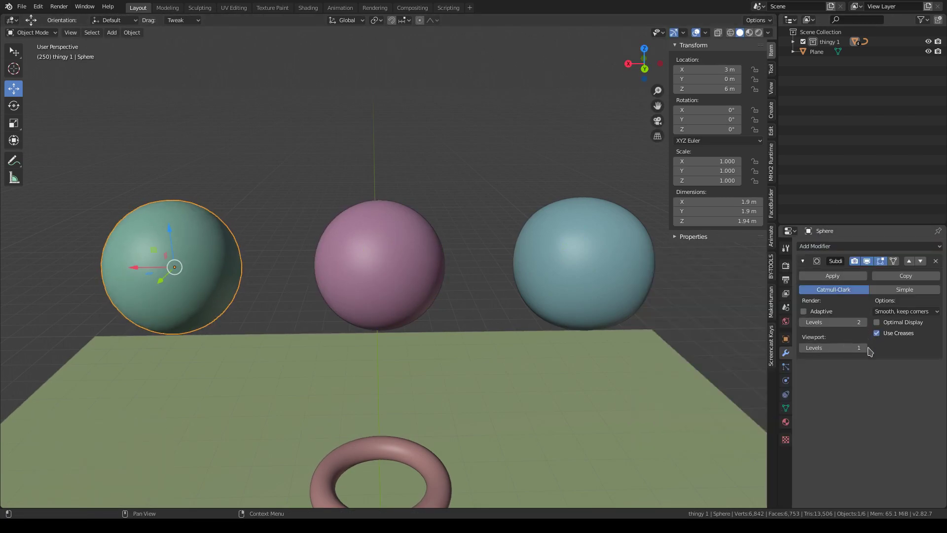
{"action": "left_click", "coordinate": [864, 348]}
Compare the mesh topology of the round cube, UV sphere and subdivided cube up close in wireframe shading.
{"action": "left_click", "coordinate": [511, 157]}
{"action": "middle_click_drag", "start_coordinate": [511, 160], "coordinate": [495, 182]}
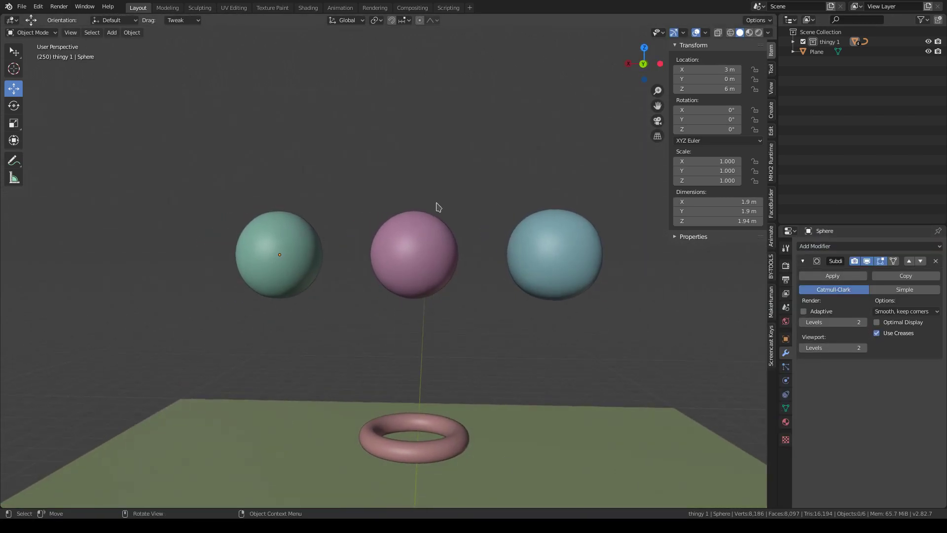
{"action": "mouse_move", "coordinate": [498, 217]}
{"action": "middle_mouse_down"}
{"action": "mouse_move", "coordinate": [479, 219]}
{"action": "mouse_move", "coordinate": [498, 212]}
{"action": "mouse_move", "coordinate": [474, 206]}
{"action": "mouse_move", "coordinate": [561, 275]}
{"action": "middle_mouse_up"}
{"action": "left_click", "coordinate": [731, 33]}
{"action": "scroll", "coordinate": [503, 215], "scroll_direction": "up", "scroll_amount": 3}
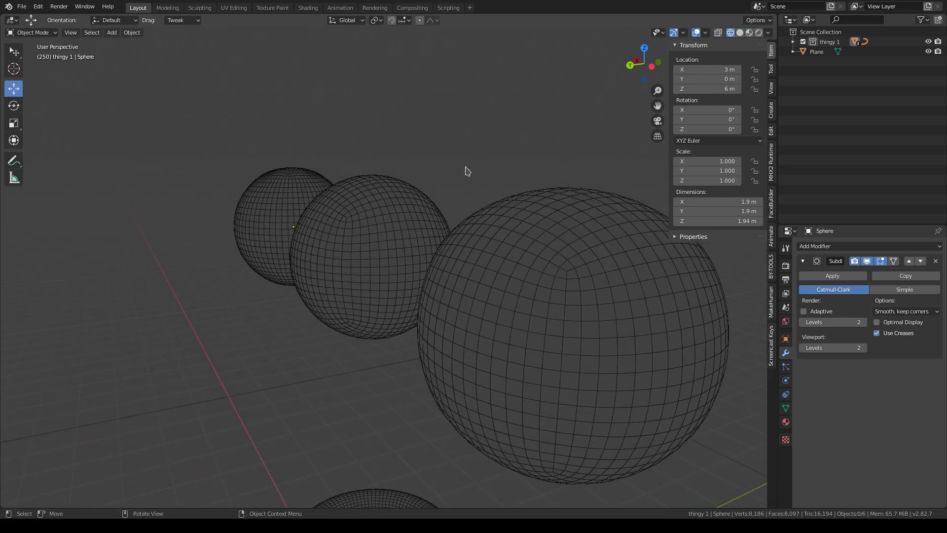
{"action": "scroll", "coordinate": [468, 171], "scroll_direction": "up", "scroll_amount": 4}
{"action": "left_click_drag", "start_coordinate": [225, 227], "coordinate": [247, 244], "text": "alt"}
{"action": "middle_click_drag", "start_coordinate": [247, 244], "coordinate": [518, 262], "text": "shift"}
{"action": "left_click_drag", "start_coordinate": [518, 262], "coordinate": [532, 291], "text": "alt"}
{"action": "left_click_drag", "start_coordinate": [337, 253], "coordinate": [319, 104]}
{"action": "scroll", "coordinate": [335, 217], "scroll_direction": "down", "scroll_amount": 4}
{"action": "middle_click_drag", "start_coordinate": [335, 220], "coordinate": [480, 279], "text": "alt"}
{"action": "key", "text": "ctrl+z"}
{"action": "key", "text": "ctrl+z"}
{"action": "key", "text": "ctrl+z"}
{"action": "scroll", "coordinate": [478, 257], "scroll_direction": "down", "scroll_amount": 5}
Delete the subdivided cube and the UV sphere, and return the viewport to solid shading.
{"action": "left_click", "coordinate": [526, 264]}
{"action": "left_click", "coordinate": [327, 266], "text": "shift"}
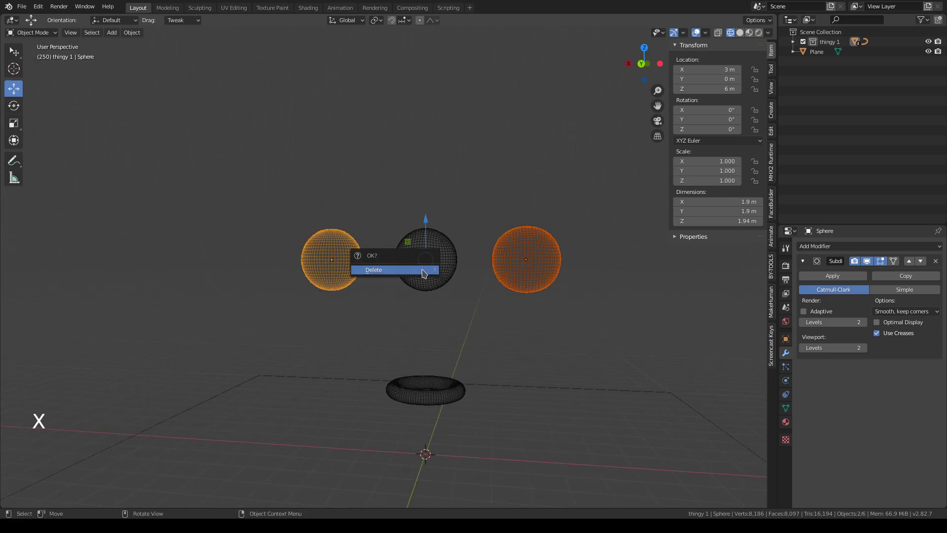
{"action": "left_click", "coordinate": [422, 271]}
{"action": "left_click", "coordinate": [740, 32]}
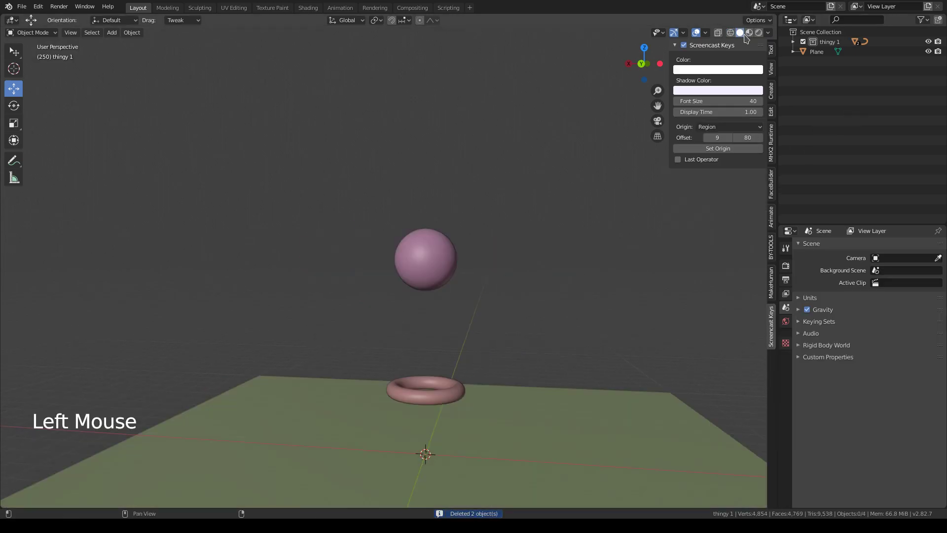
{"action": "mouse_move", "coordinate": [513, 250]}
{"action": "middle_mouse_down", "text": "alt"}
{"action": "mouse_move", "coordinate": [547, 235]}
{"action": "mouse_move", "coordinate": [488, 178]}
{"action": "middle_mouse_up", "text": "alt"}
{"action": "scroll", "coordinate": [524, 263], "scroll_direction": "down", "scroll_amount": 2}
{"action": "scroll", "coordinate": [548, 235], "scroll_direction": "up", "scroll_amount": 2}
{"action": "scroll", "coordinate": [428, 279], "scroll_direction": "up", "scroll_amount": 4}
{"action": "scroll", "coordinate": [429, 279], "scroll_direction": "down", "scroll_amount": 2}
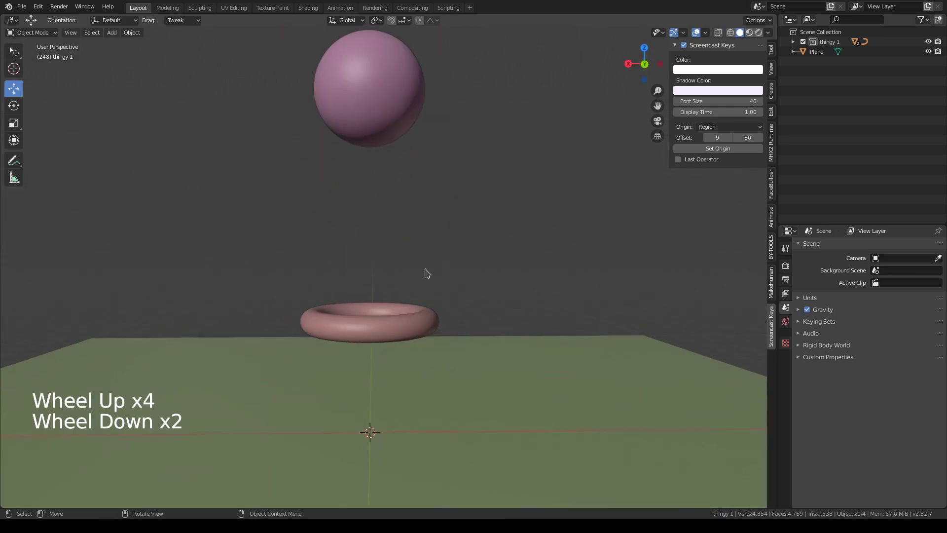
Enable Collision physics on the ring and set its softbody and cloth friction to 21.5.
{"action": "left_click", "coordinate": [382, 324]}
{"action": "middle_click_drag", "start_coordinate": [598, 295], "coordinate": [573, 212], "text": "alt"}
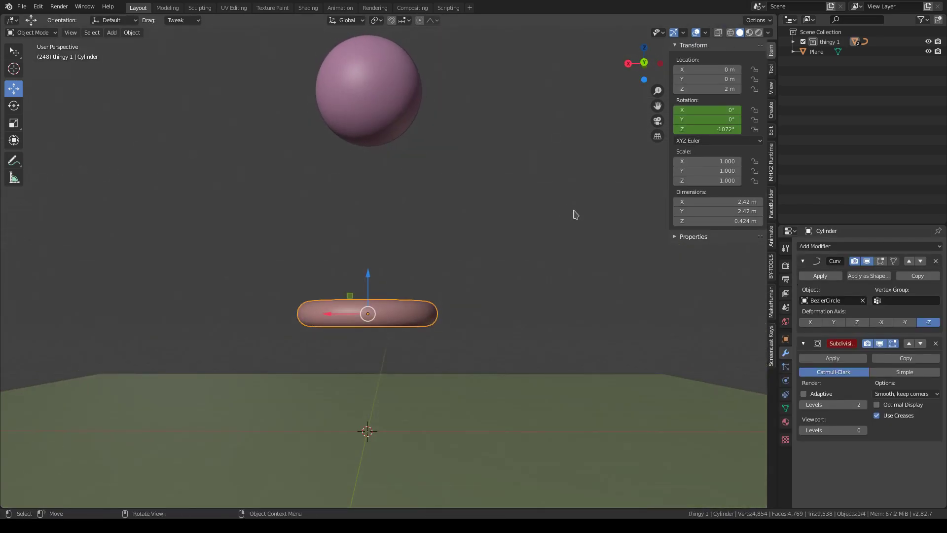
{"action": "left_click", "coordinate": [786, 366]}
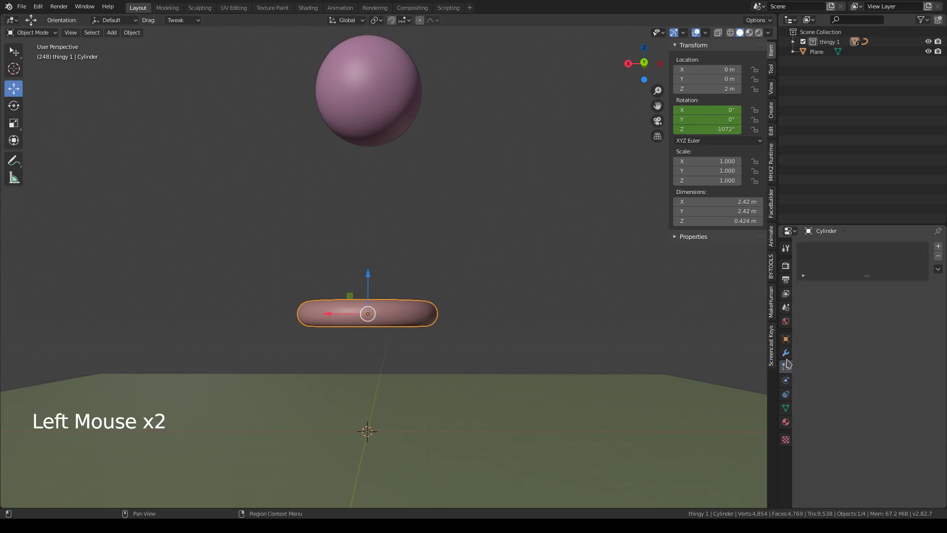
{"action": "left_click", "coordinate": [787, 357]}
{"action": "left_click", "coordinate": [803, 344]}
{"action": "left_click", "coordinate": [786, 340]}
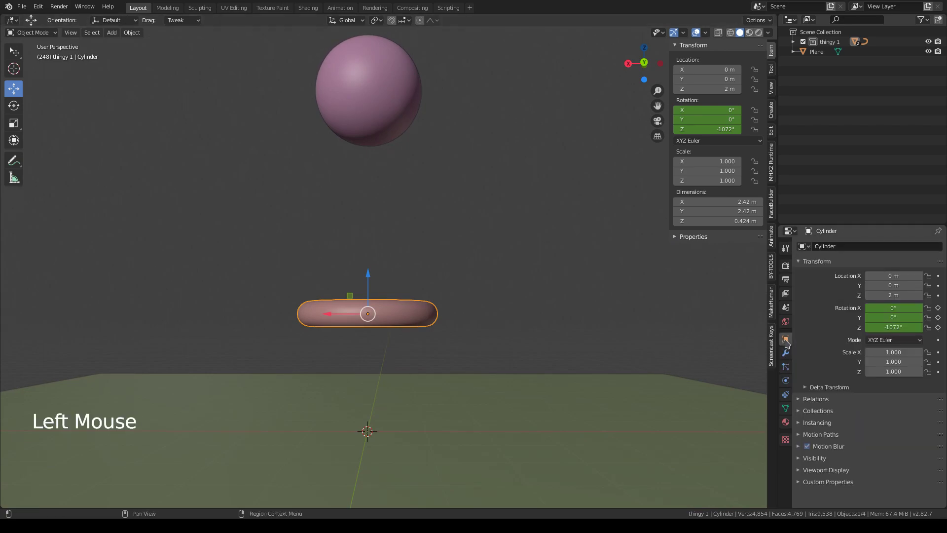
{"action": "left_click", "coordinate": [786, 353]}
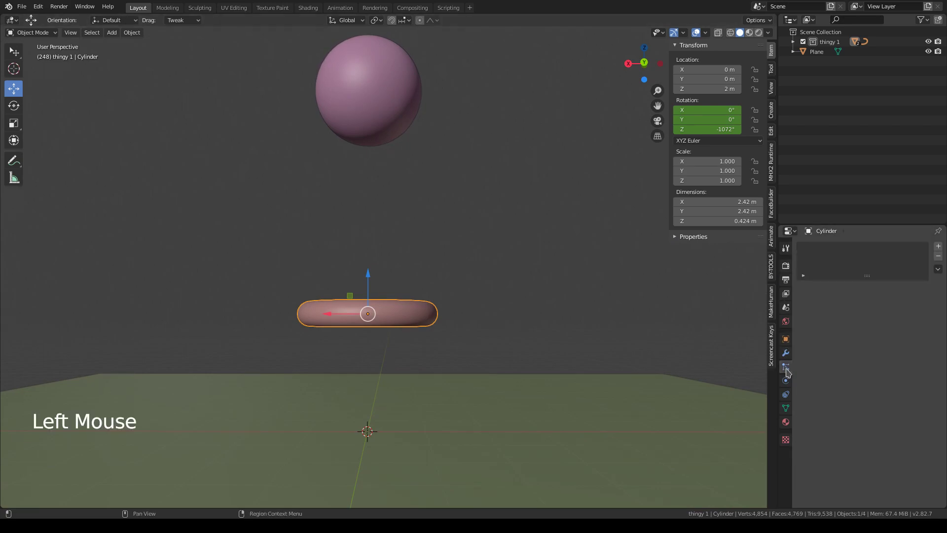
{"action": "left_click", "coordinate": [785, 340]}
{"action": "left_click", "coordinate": [786, 380]}
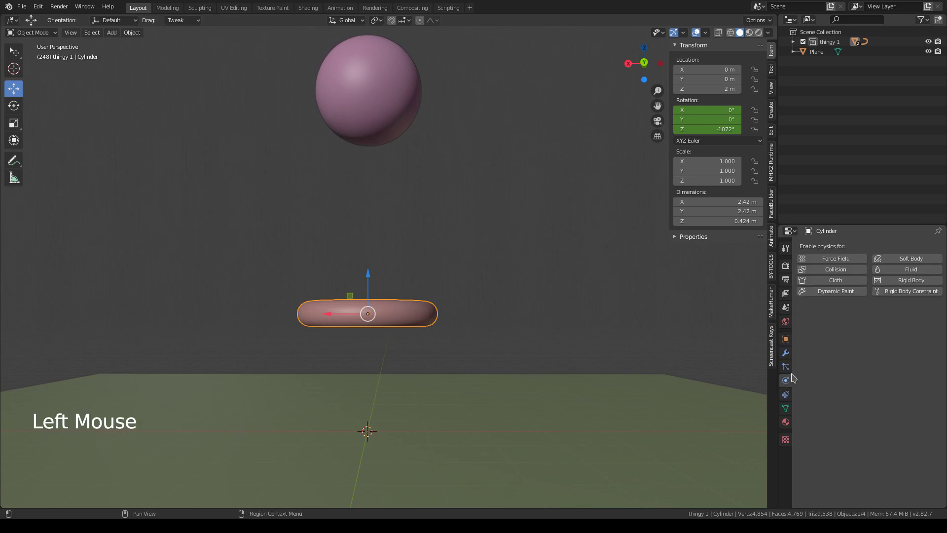
{"action": "left_click", "coordinate": [815, 273]}
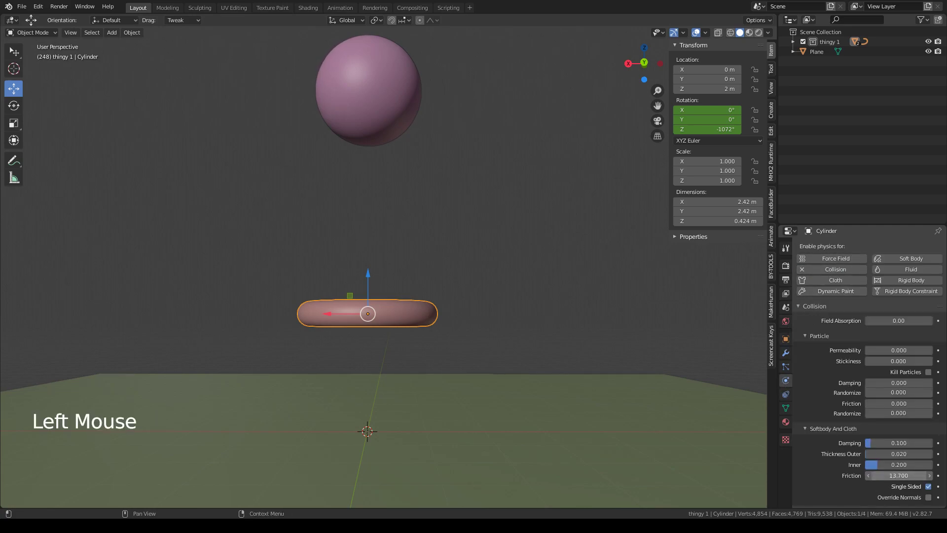
{"action": "left_click_drag", "start_coordinate": [899, 476], "coordinate": [924, 476]}
Enable Cloth physics on the round cube above the ring.
{"action": "middle_click_drag", "start_coordinate": [639, 310], "coordinate": [641, 339]}
{"action": "middle_click_drag", "start_coordinate": [542, 371], "coordinate": [572, 352], "text": "shift"}
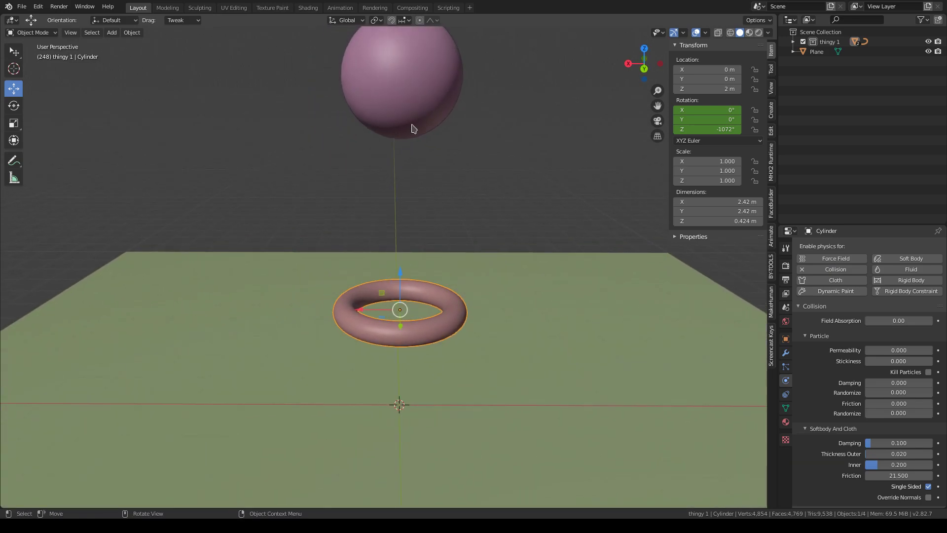
{"action": "left_click", "coordinate": [414, 128]}
{"action": "scroll", "coordinate": [533, 243], "scroll_direction": "down", "scroll_amount": 1}
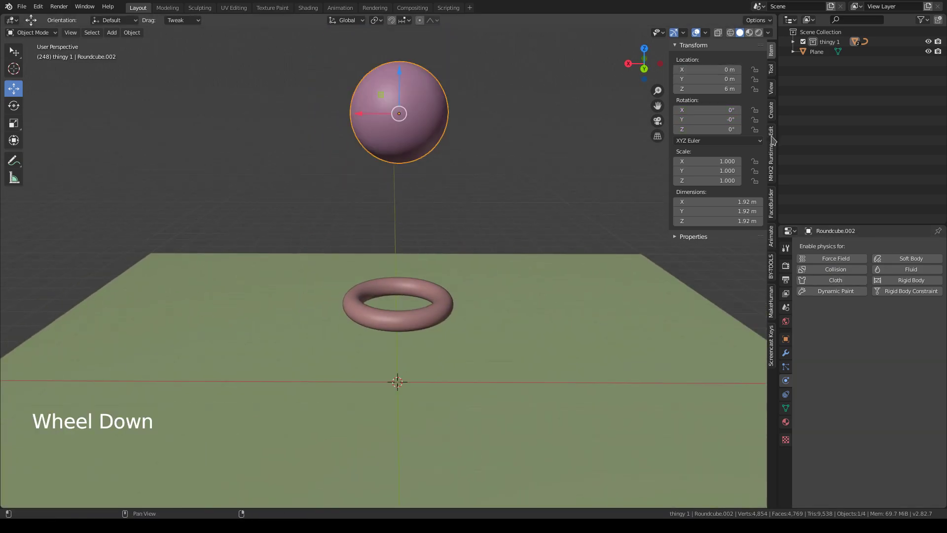
{"action": "left_click", "coordinate": [842, 281]}
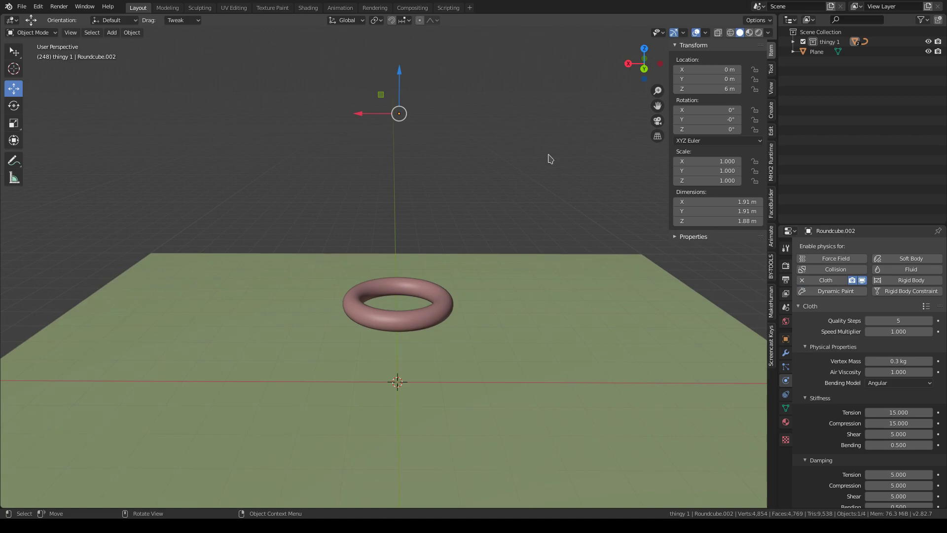
Play the cloth simulation from the first frame to check how the ball falls, and rewind the timeline.
{"action": "key", "text": "shift+Left"}
{"action": "middle_click_drag", "start_coordinate": [512, 197], "coordinate": [503, 169], "text": "alt"}
{"action": "key", "text": "space"}
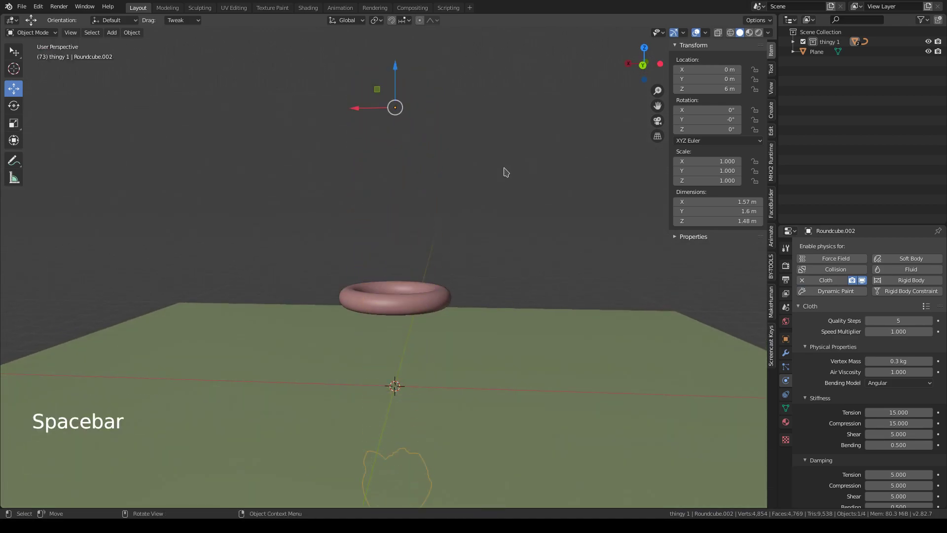
{"action": "key", "text": "shift+Left"}
Enable Collision physics on the ground plane.
{"action": "left_click", "coordinate": [493, 345]}
{"action": "left_click", "coordinate": [836, 269]}
{"action": "left_click", "coordinate": [681, 238]}
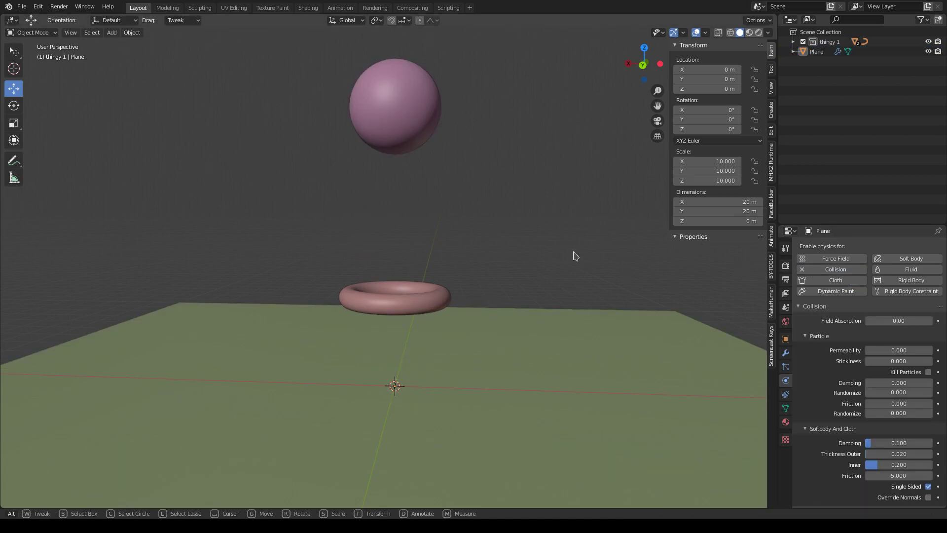
Replay the simulation to check the cloth ball against the ring and plane colliders, and rewind to the first frame.
{"action": "key", "text": "space"}
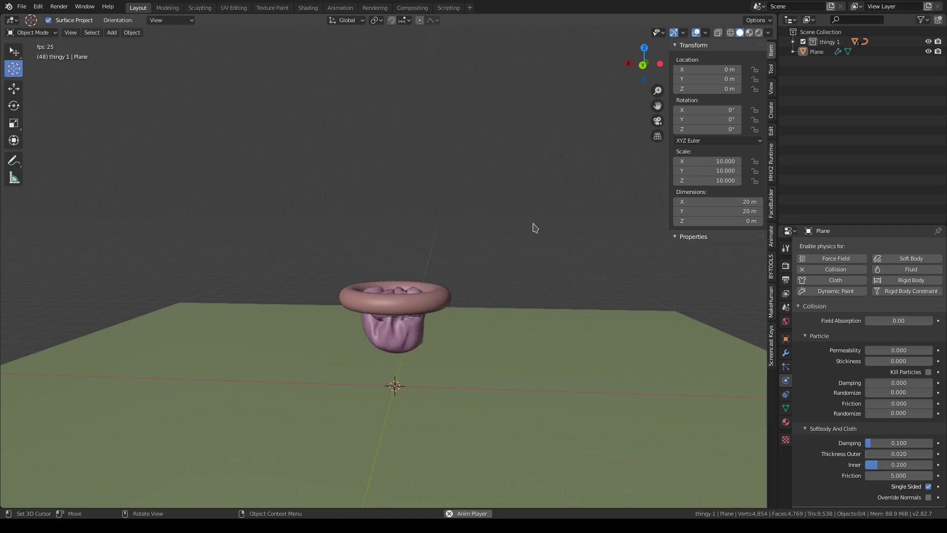
{"action": "middle_click_drag", "start_coordinate": [535, 228], "coordinate": [552, 218], "text": "alt"}
{"action": "key", "text": "space"}
{"action": "key", "text": "shift+Left"}
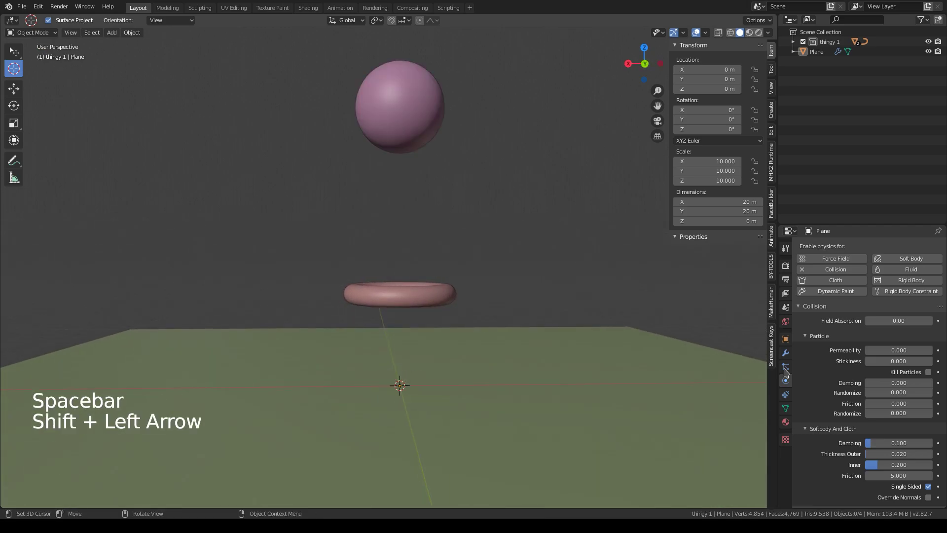
Switch to the Tweak selection tool and reset the 3D cursor's location to 0 m on all three axes.
{"action": "scroll", "coordinate": [834, 407], "scroll_direction": "down", "scroll_amount": 2}
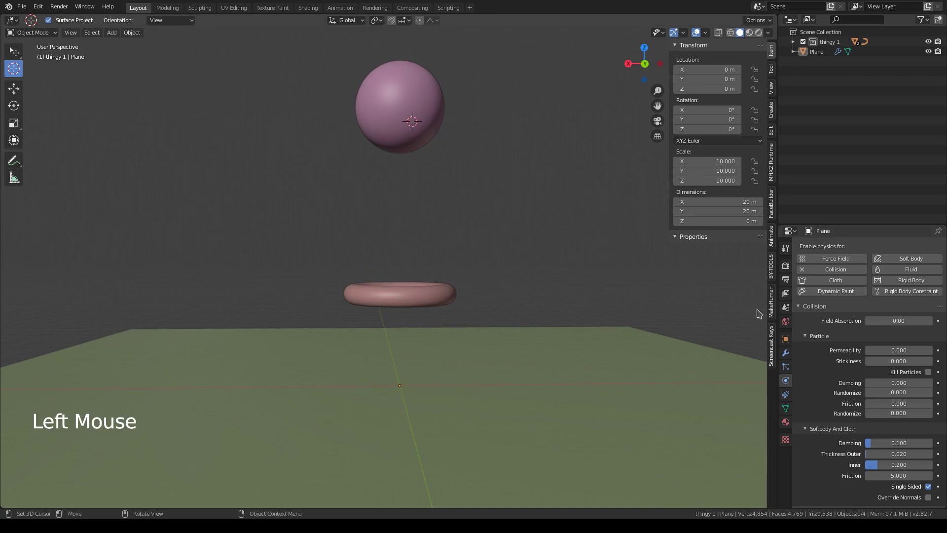
{"action": "left_click", "coordinate": [14, 52]}
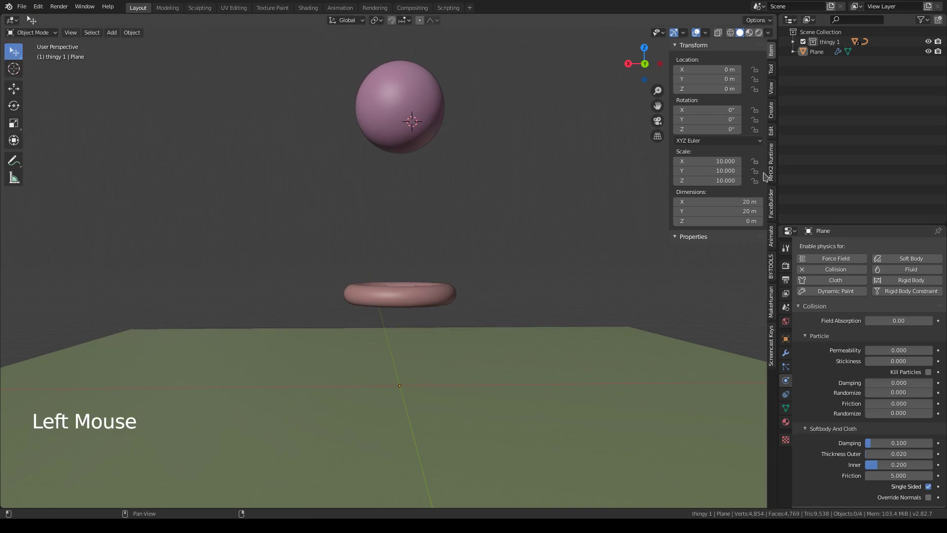
{"action": "left_click", "coordinate": [772, 69]}
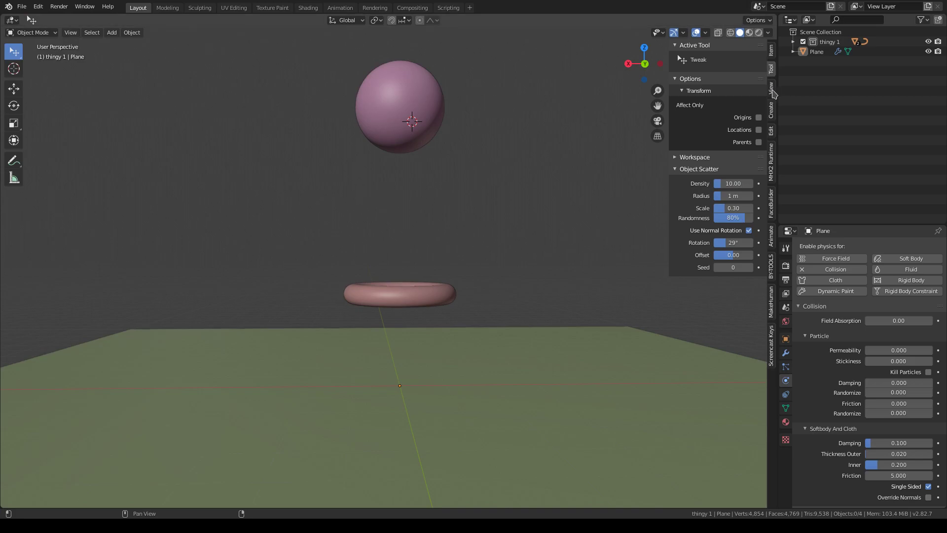
{"action": "left_click", "coordinate": [772, 92]}
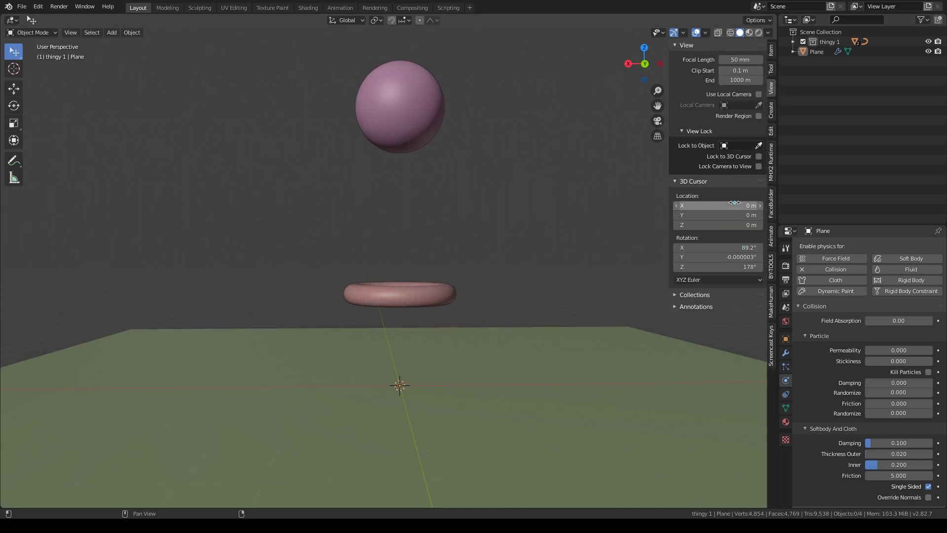
{"action": "scroll", "coordinate": [710, 394], "scroll_direction": "down", "scroll_amount": 12}
Enable Pressure in the round cube's cloth settings and set the pressure to 3.
{"action": "left_click", "coordinate": [434, 133]}
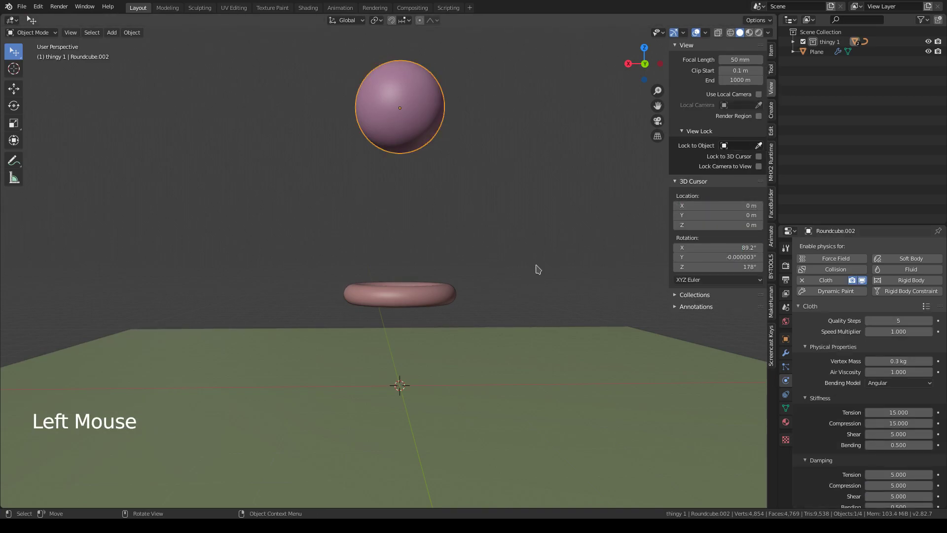
{"action": "scroll", "coordinate": [879, 385], "scroll_direction": "down", "scroll_amount": 9}
{"action": "scroll", "coordinate": [879, 385], "scroll_direction": "down", "scroll_amount": 19}
{"action": "scroll", "coordinate": [869, 385], "scroll_direction": "up", "scroll_amount": 20}
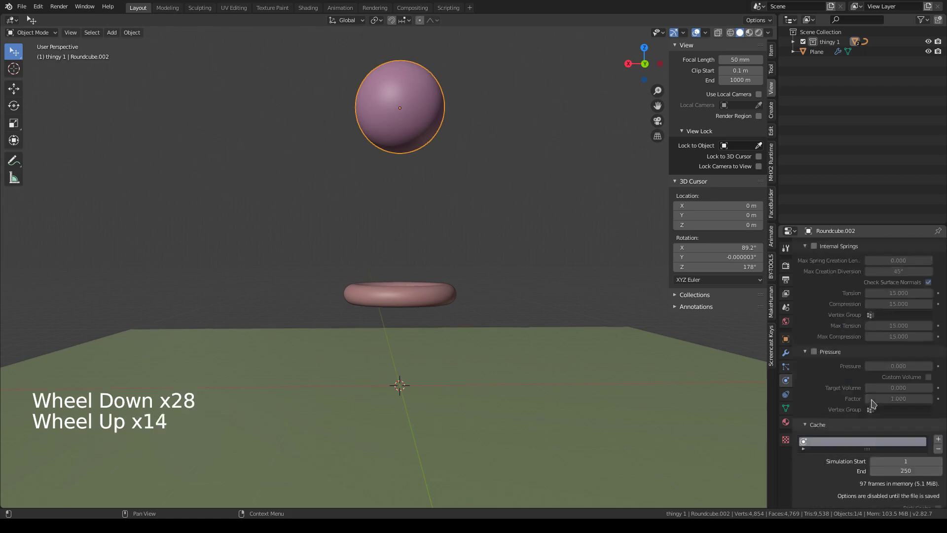
{"action": "scroll", "coordinate": [858, 384], "scroll_direction": "down", "scroll_amount": 2}
{"action": "scroll", "coordinate": [817, 451], "scroll_direction": "down", "scroll_amount": 2}
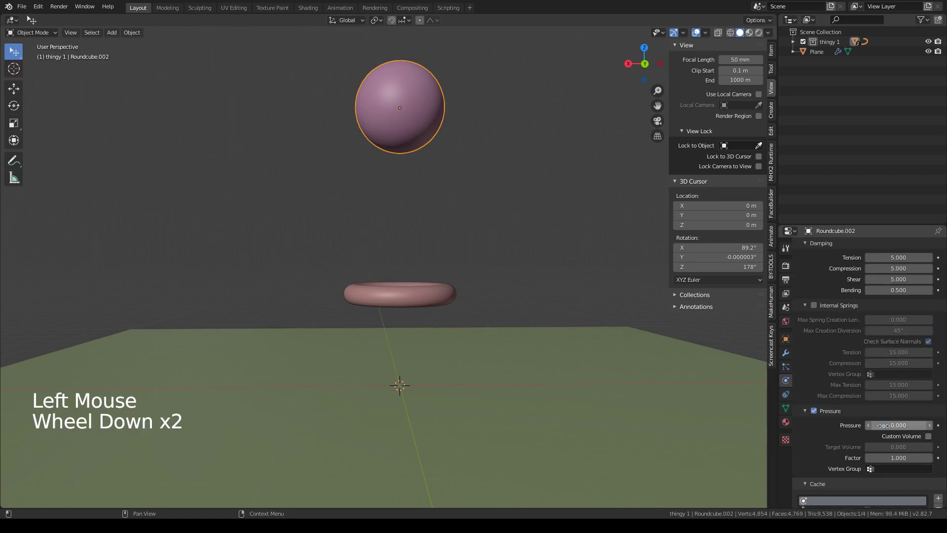
{"action": "left_click", "coordinate": [561, 239]}
Play the simulation to check the pressurised ball against the ring, and rewind to the first frame.
{"action": "key", "text": "space"}
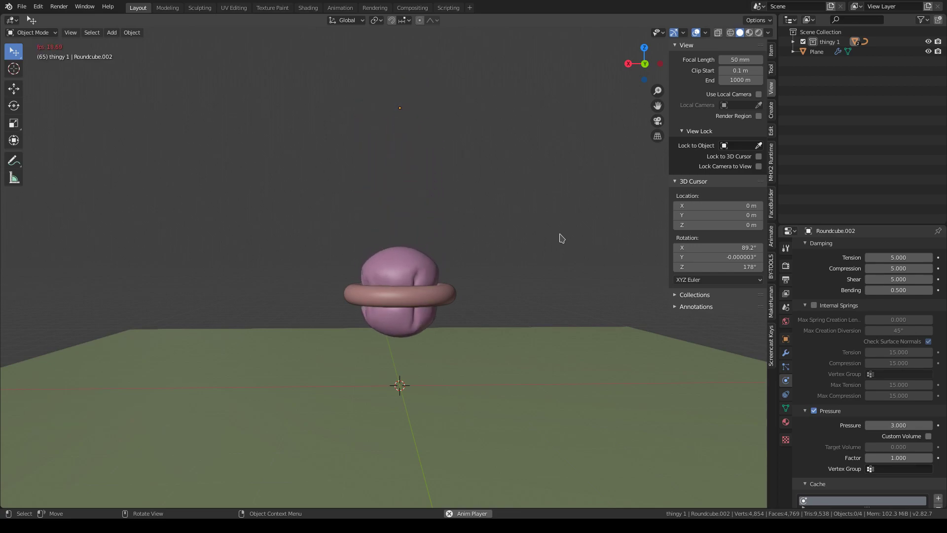
{"action": "middle_click_drag", "start_coordinate": [531, 271], "coordinate": [522, 266], "text": "alt"}
{"action": "key", "text": "space"}
{"action": "key", "text": "shift+Left"}
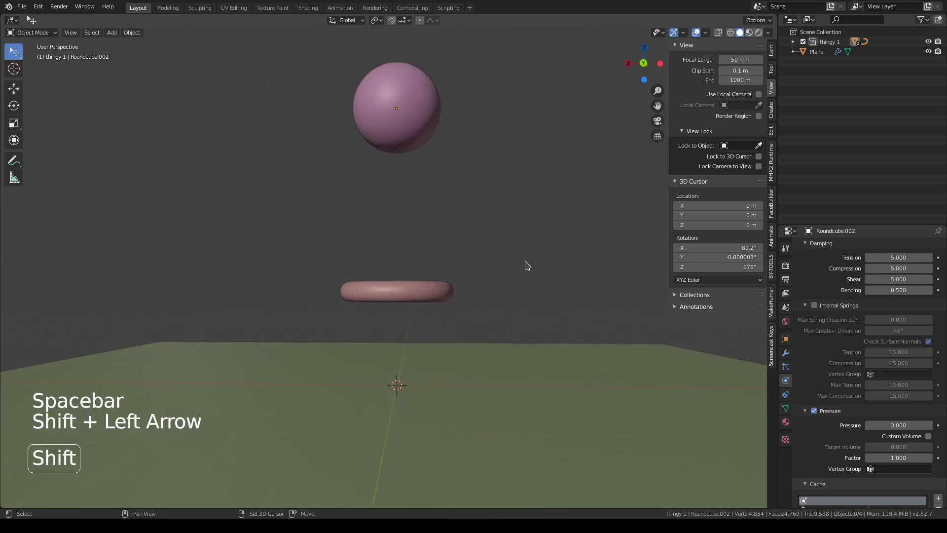
Set the ball's cloth to vertex mass 3 kg, stiffness 17.3/25.4/223.3, damping 18.1/19.2/50 (tension/compression/shear) and 10 quality steps.
{"action": "scroll", "coordinate": [814, 427], "scroll_direction": "up", "scroll_amount": 9}
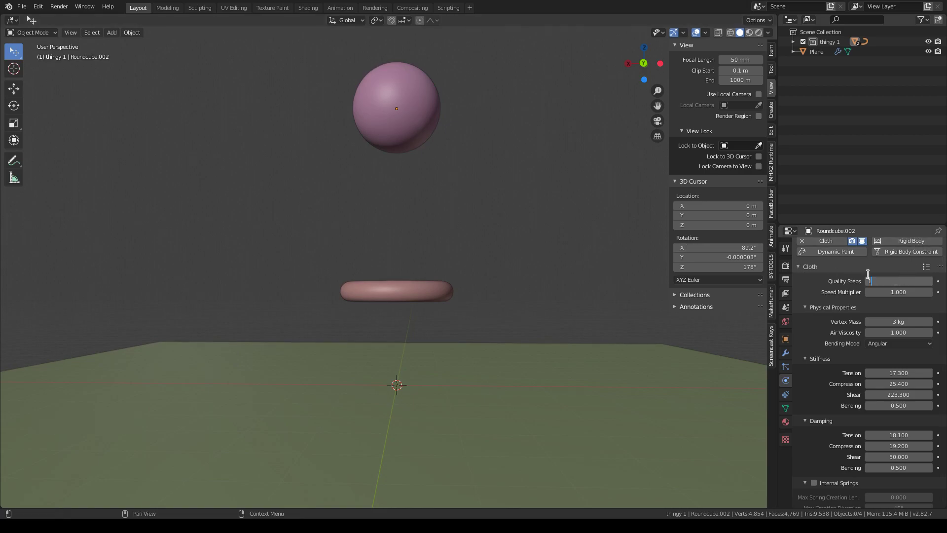
{"action": "type", "text": "0"}
{"action": "key", "text": "Return"}
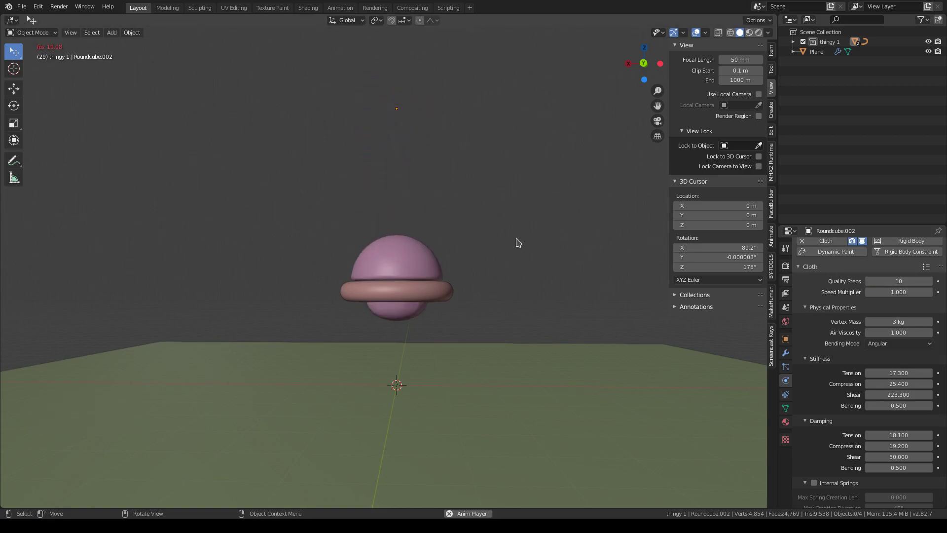
Try a cloth pressure of 14.2 on the ball and replay the simulation from the first frame.
{"action": "scroll", "coordinate": [903, 345], "scroll_direction": "down", "scroll_amount": 14}
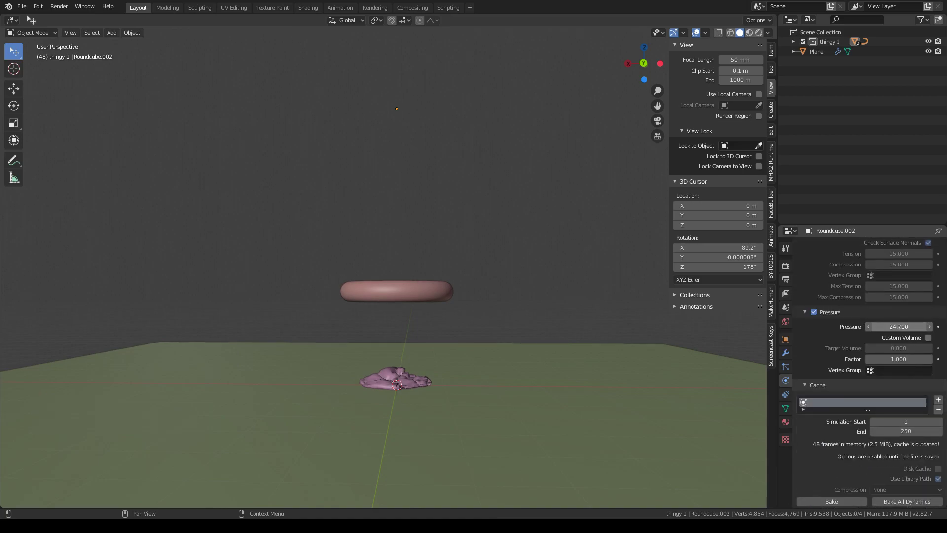
{"action": "left_click", "coordinate": [578, 302]}
{"action": "key", "text": "shift+Down"}
{"action": "key", "text": "shift+Left"}
{"action": "key", "text": "space"}
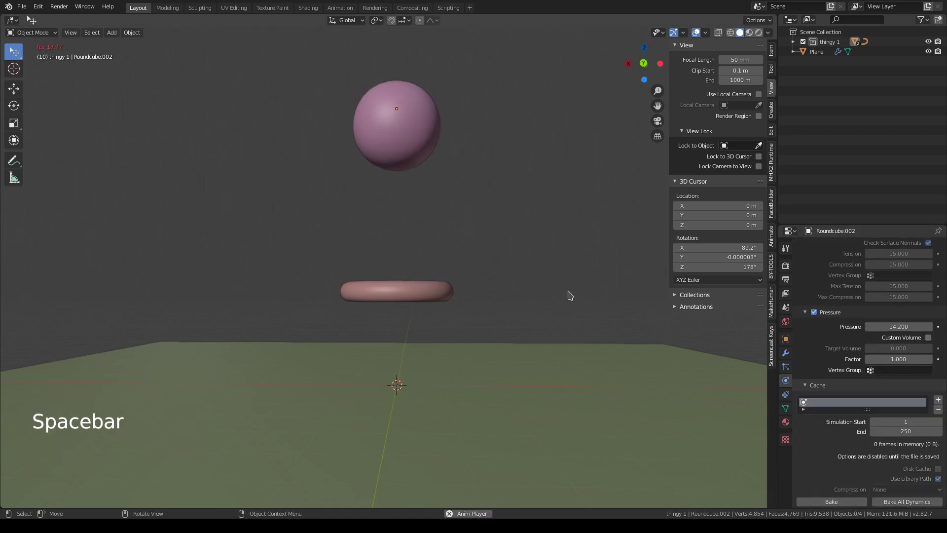
{"action": "key", "text": "space"}
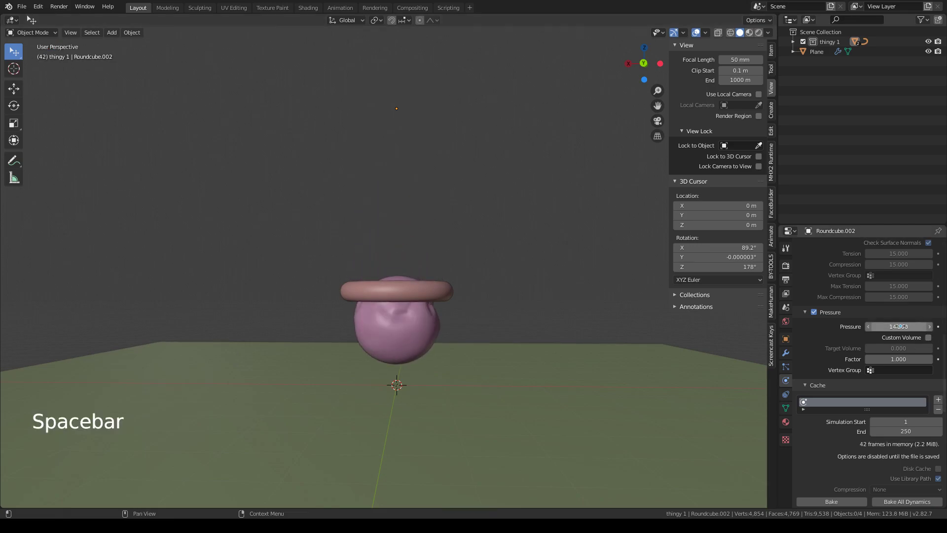
Try a cloth pressure of 22.4 on the ball and replay the simulation from the first frame.
{"action": "left_click", "coordinate": [930, 326]}
{"action": "key", "text": "shift+Left"}
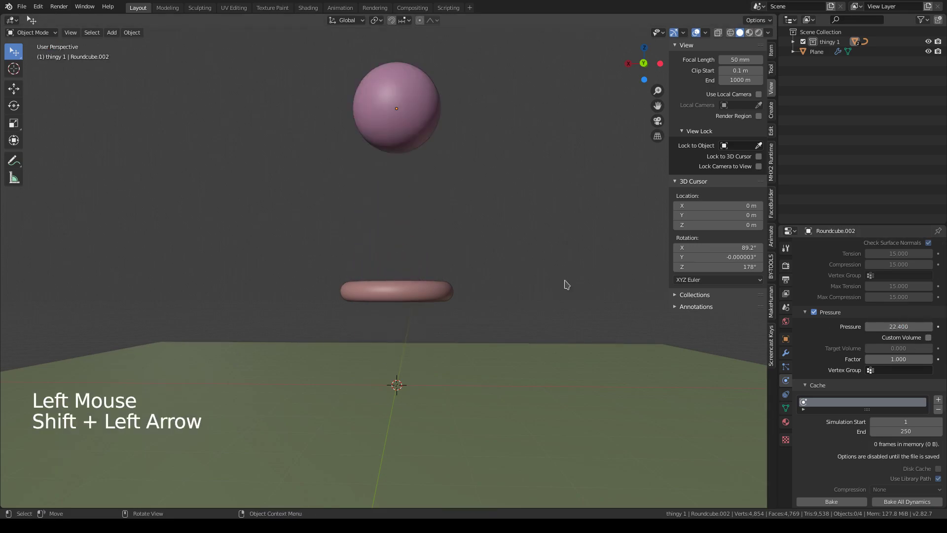
{"action": "key", "text": "space"}
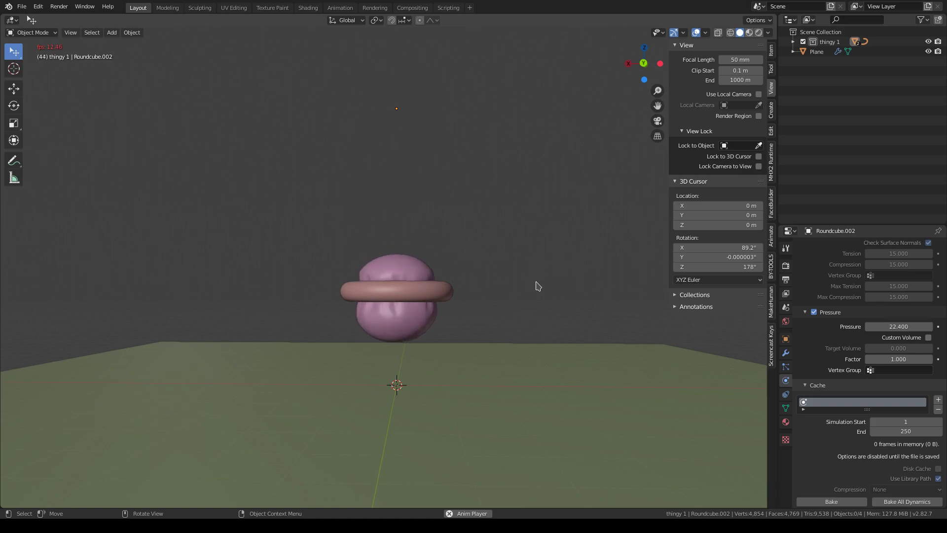
{"action": "key", "text": "space"}
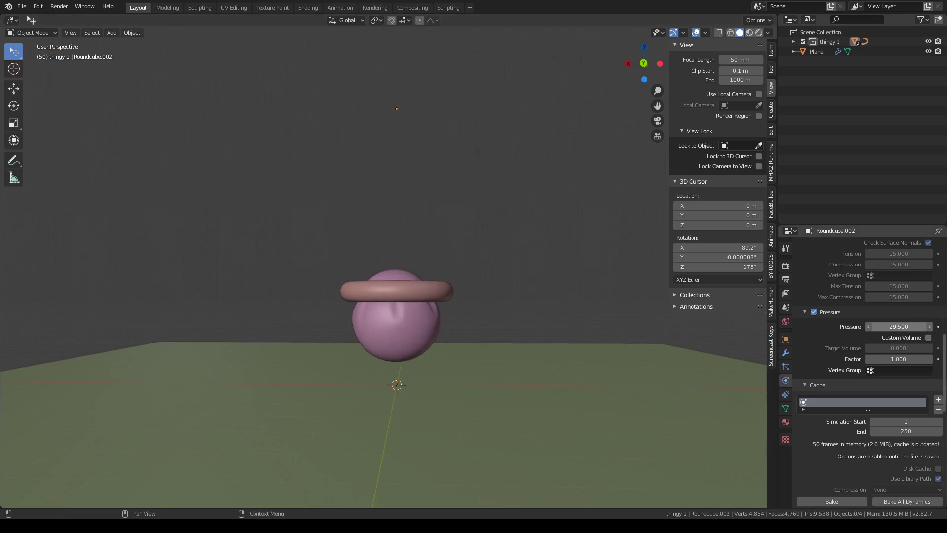
Set the ball's cloth pressure to 30.2 and replay the simulation from the first frame.
{"action": "left_click", "coordinate": [896, 326]}
{"action": "key", "text": "shift+Left"}
{"action": "key", "text": "space"}
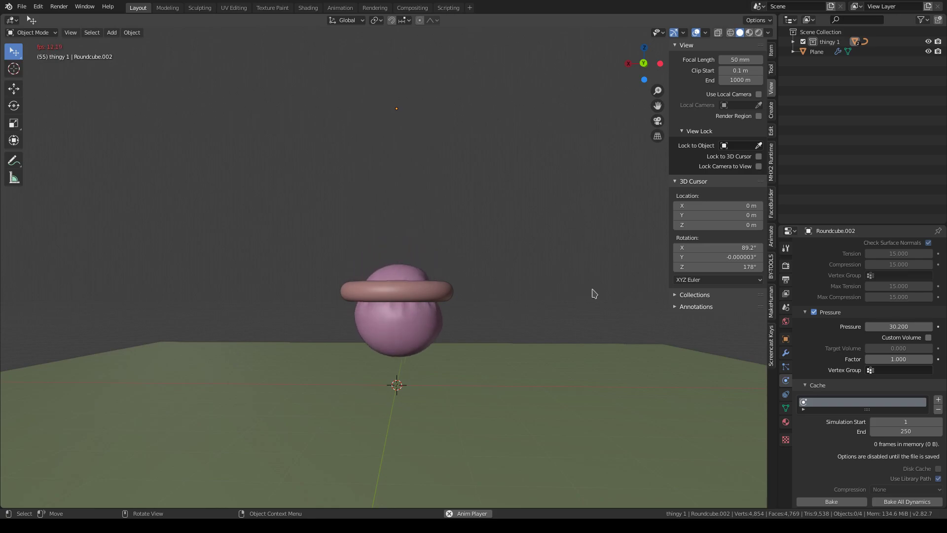
{"action": "key", "text": "space"}
Try a vertex mass of 2 kg for the ball's cloth and replay the simulation from the first frame.
{"action": "scroll", "coordinate": [844, 323], "scroll_direction": "up", "scroll_amount": 13}
{"action": "scroll", "coordinate": [868, 336], "scroll_direction": "up", "scroll_amount": 3}
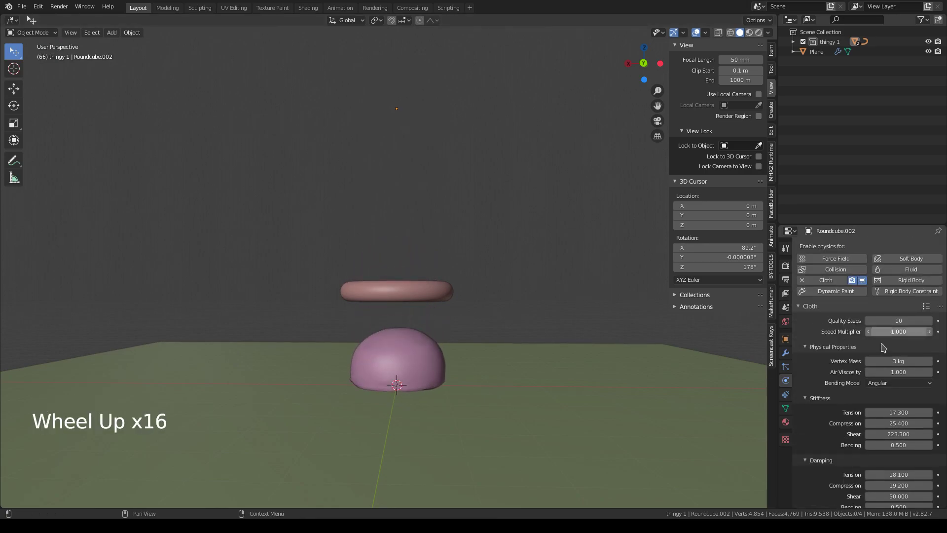
{"action": "type", "text": "2"}
{"action": "key", "text": "Return"}
{"action": "left_click", "coordinate": [567, 212]}
{"action": "key", "text": "shift+Left"}
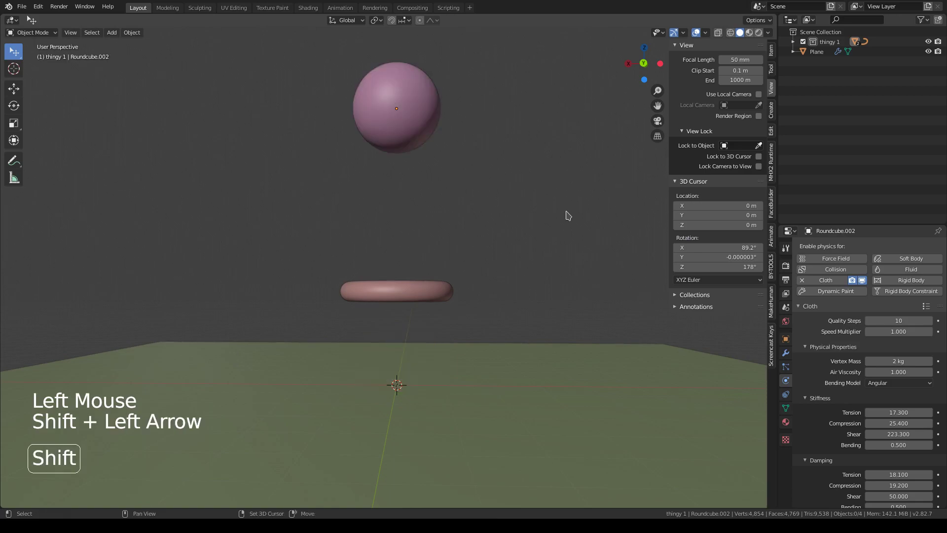
{"action": "key", "text": "space"}
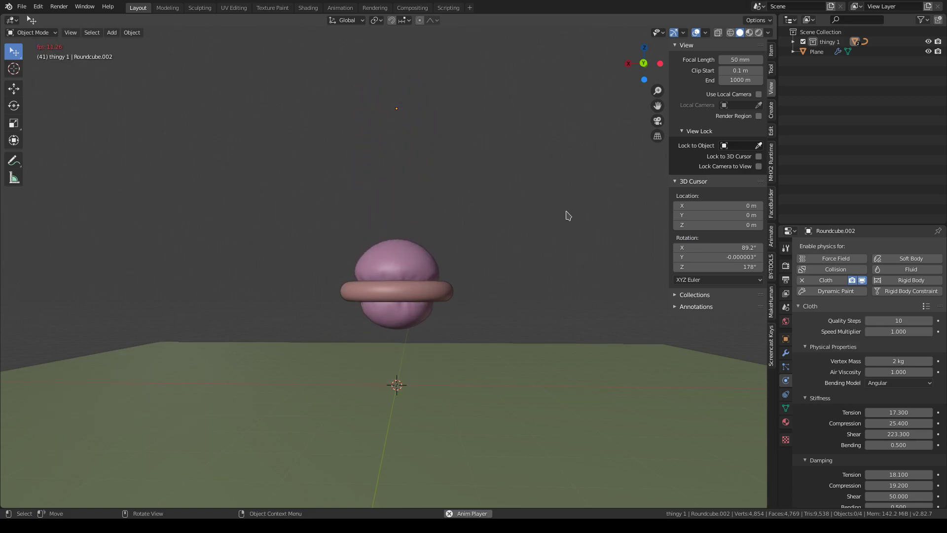
{"action": "key", "text": "space"}
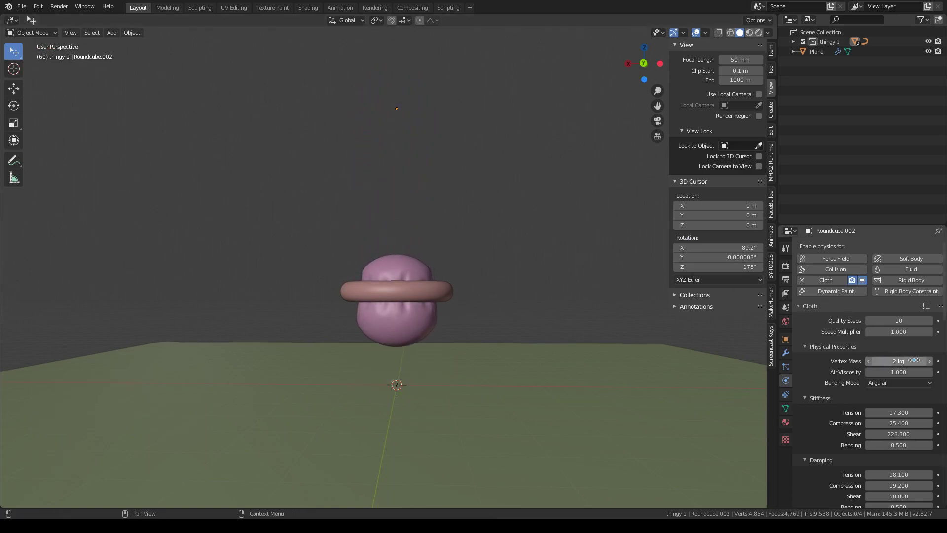
Set the cloth's vertex mass to 1.5 kg and replay the simulation, checking the ball in the ring from above.
{"action": "key", "text": "Return"}
{"action": "middle_click_drag", "start_coordinate": [620, 312], "coordinate": [535, 324]}
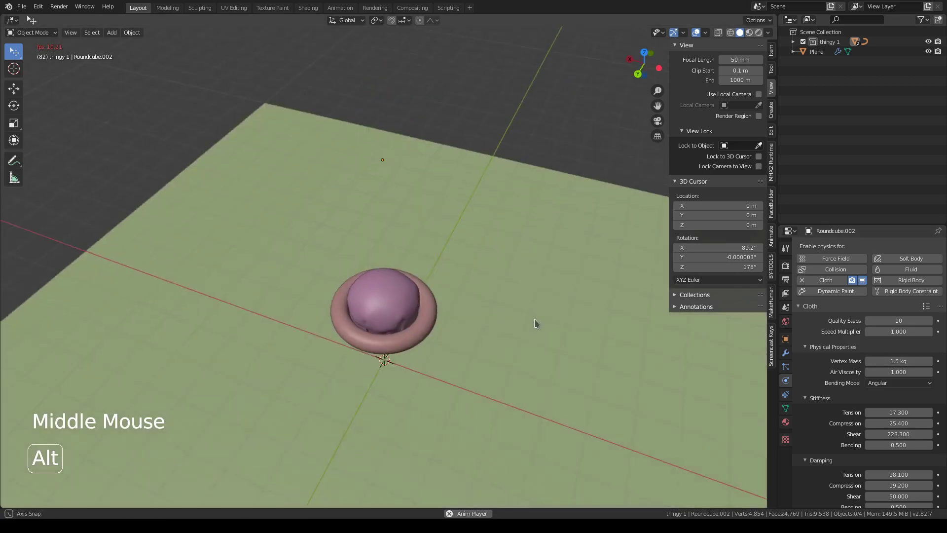
{"action": "key", "text": "space"}
Set the cloth's stiffness tension to 26.7 and compression to 31.1, and replay the simulation.
{"action": "scroll", "coordinate": [868, 370], "scroll_direction": "down", "scroll_amount": 2}
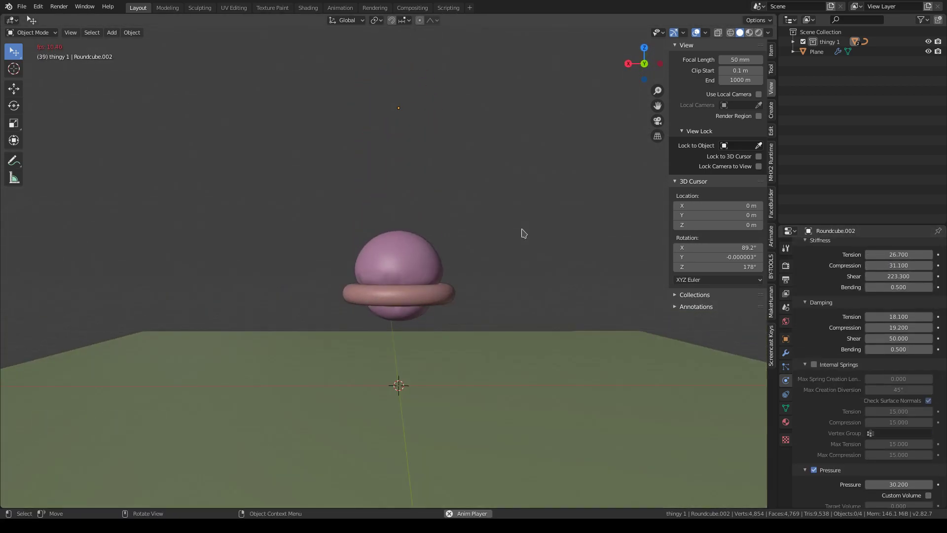
{"action": "double_click", "coordinate": [609, 271]}
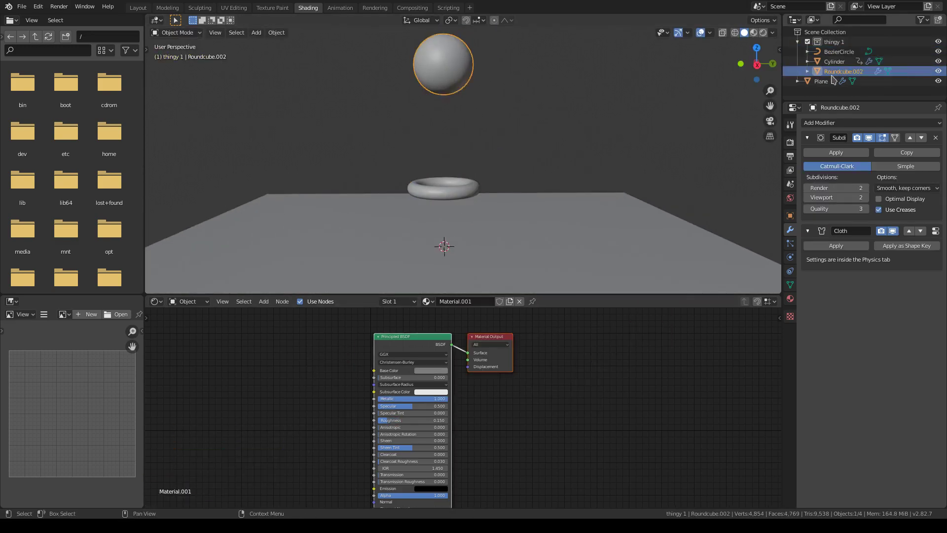
Duplicate the ring's collection without the ball and move the copied ring above the original one.
{"action": "right_click", "coordinate": [832, 79]}
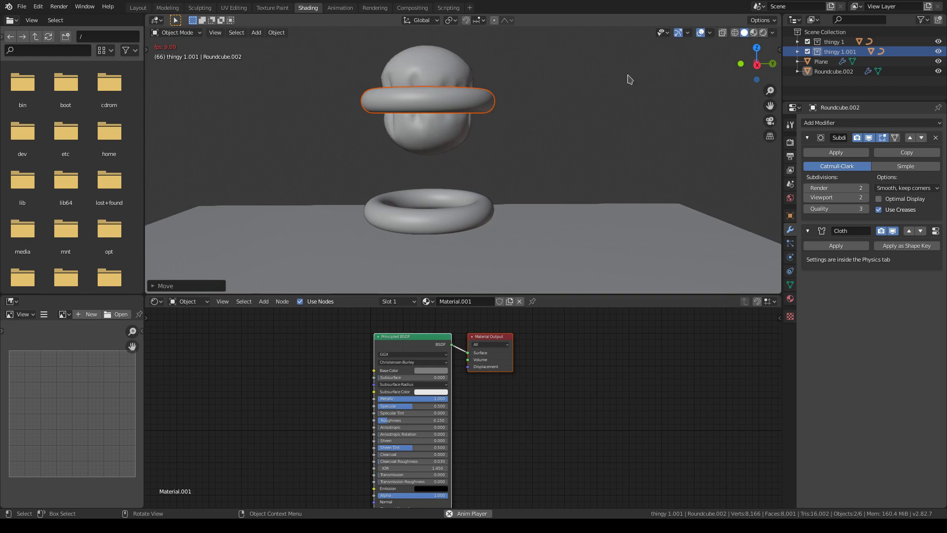
{"action": "middle_click_drag", "start_coordinate": [620, 136], "coordinate": [661, 88]}
Turn on Material Preview shading and give the ground plane a new material with a black base color and roughness 1.
{"action": "left_click", "coordinate": [754, 33]}
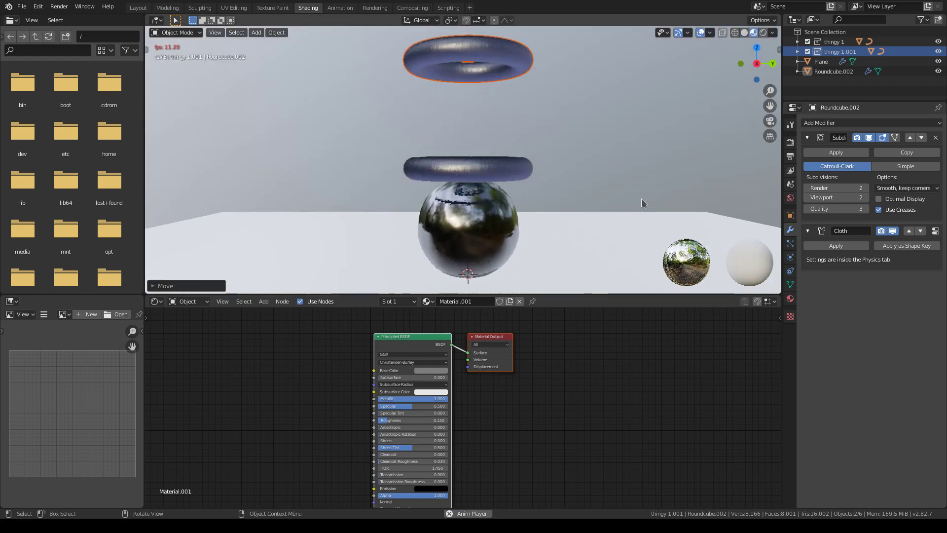
{"action": "left_click", "coordinate": [645, 234]}
{"action": "left_click", "coordinate": [458, 301]}
{"action": "left_click", "coordinate": [430, 370]}
{"action": "left_click_drag", "start_coordinate": [469, 288], "coordinate": [469, 328]}
{"action": "left_click_drag", "start_coordinate": [391, 420], "coordinate": [444, 420]}
{"action": "scroll", "coordinate": [553, 118], "scroll_direction": "down", "scroll_amount": 1}
Change the Material Preview lighting to the glass-building environment image.
{"action": "middle_click_drag", "start_coordinate": [555, 117], "coordinate": [547, 162], "text": "shift"}
{"action": "left_click", "coordinate": [772, 32]}
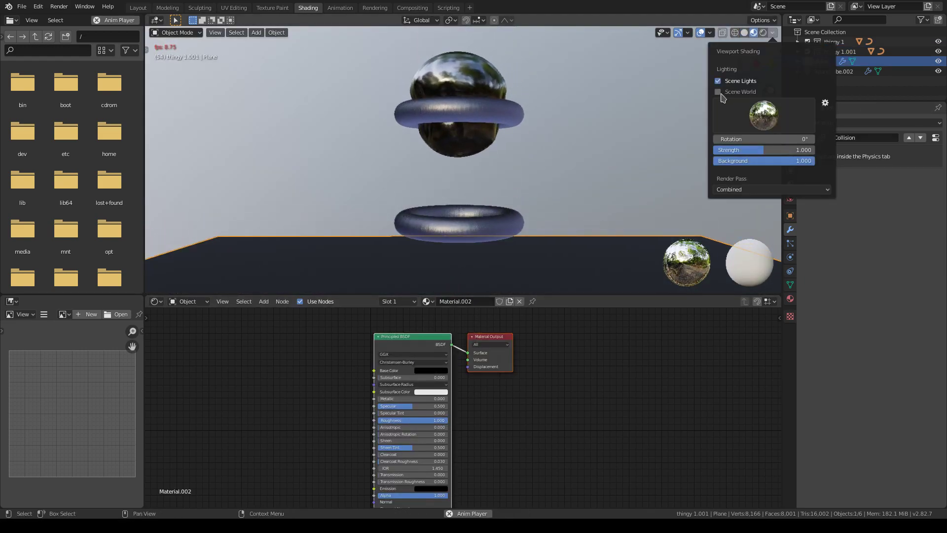
{"action": "left_click", "coordinate": [763, 117]}
{"action": "left_click", "coordinate": [641, 123]}
Hide the viewport overlays and enlarge the 3D viewport over the shader editor.
{"action": "left_click", "coordinate": [700, 32]}
{"action": "left_click_drag", "start_coordinate": [169, 297], "coordinate": [168, 475]}
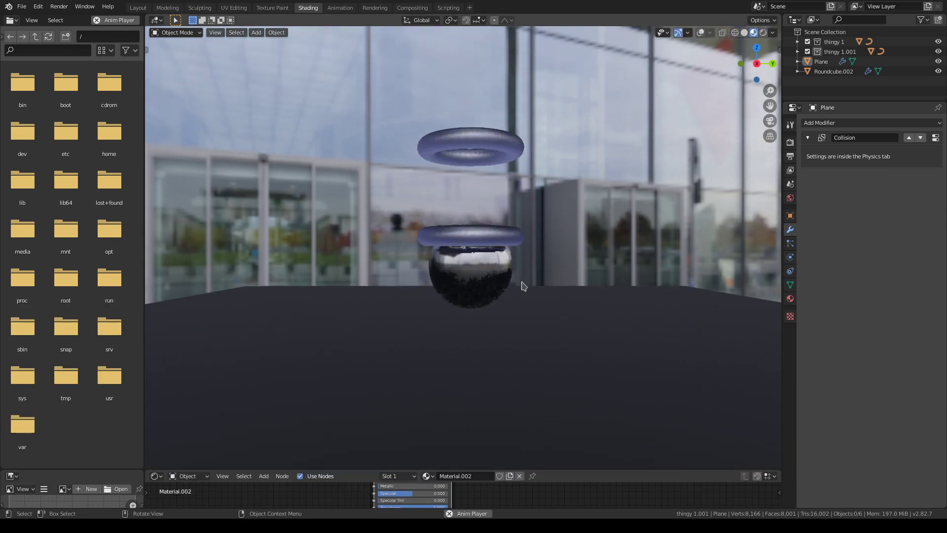
Review the round cube's cloth stiffness, damping and pressure settings while the simulation plays.
{"action": "left_click", "coordinate": [834, 71]}
{"action": "left_click", "coordinate": [790, 298]}
{"action": "left_click", "coordinate": [790, 257]}
{"action": "scroll", "coordinate": [839, 296], "scroll_direction": "down", "scroll_amount": 8}
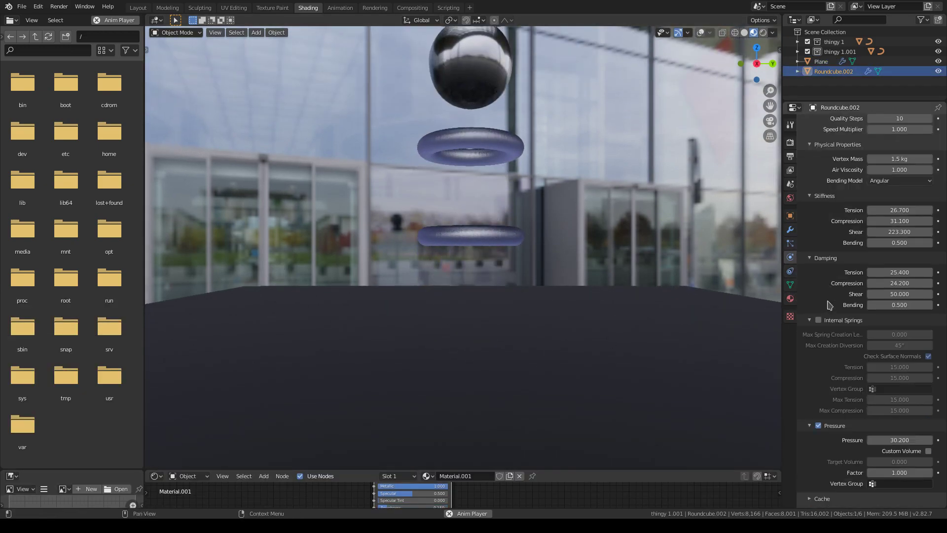
{"action": "middle_click_drag", "start_coordinate": [629, 229], "coordinate": [549, 231]}
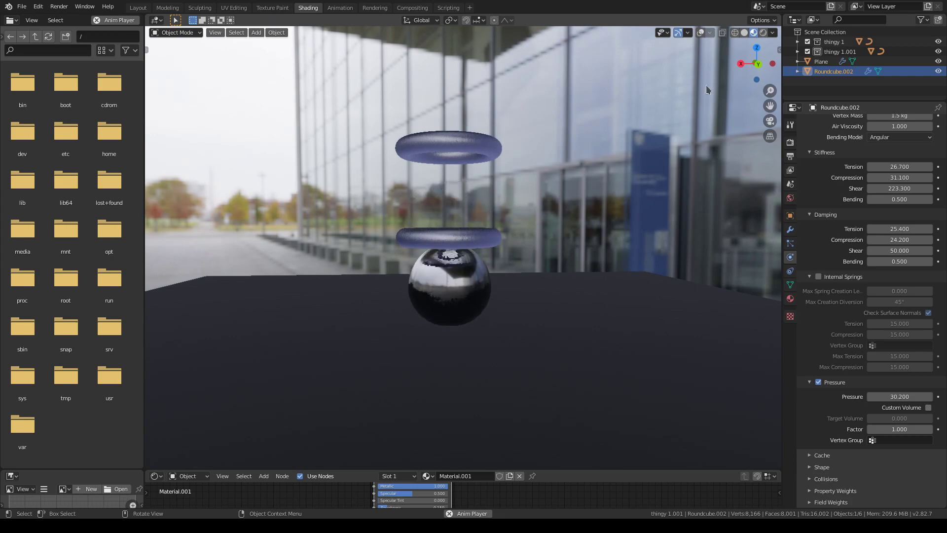
Switch the viewport to Rendered shading to preview the rings, ball and plane.
{"action": "left_click", "coordinate": [763, 32]}
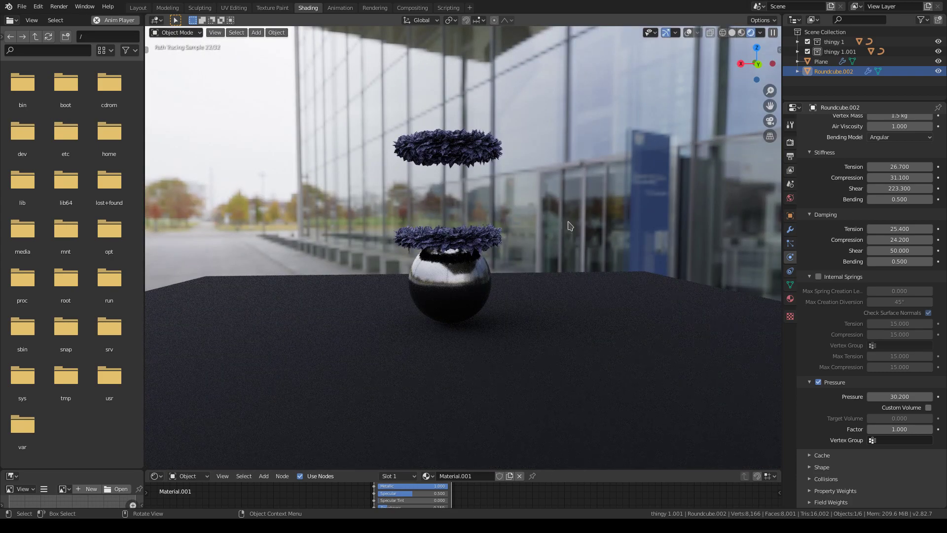
{"action": "middle_click_drag", "start_coordinate": [481, 245], "coordinate": [646, 221]}
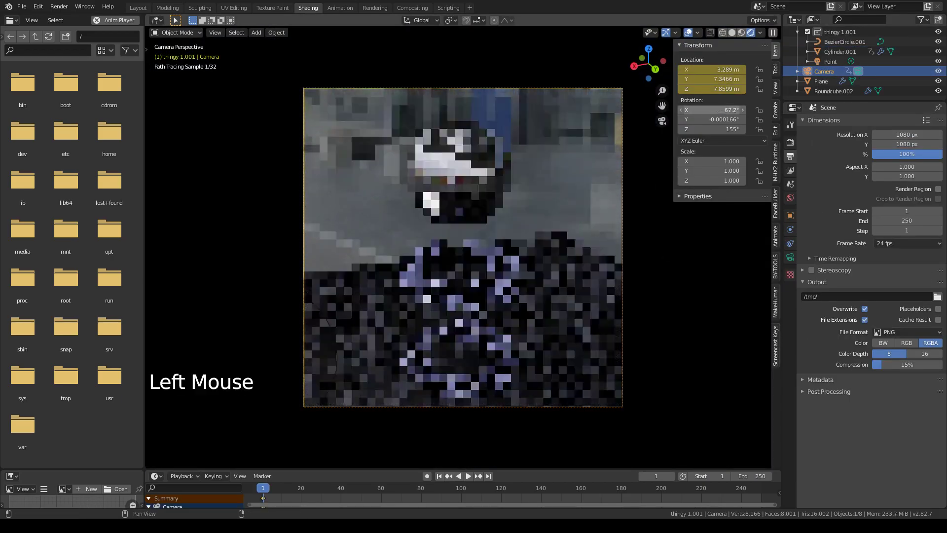
Keyframe the camera's location and rotation at frame 112, with Z location 3.4599 m and X rotation 81.3°.
{"action": "key", "text": "ctrl+z"}
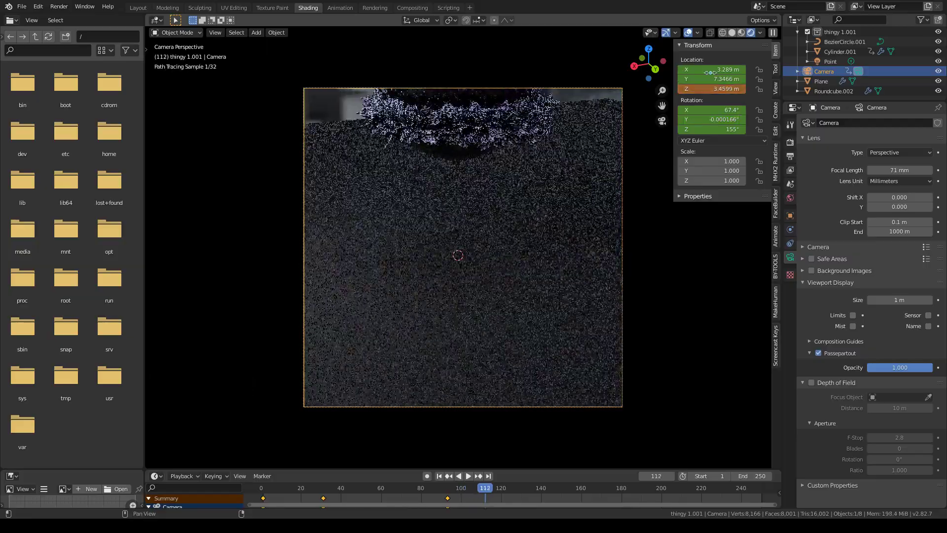
{"action": "right_click", "coordinate": [717, 111]}
{"action": "left_click", "coordinate": [717, 111]}
{"action": "right_click", "coordinate": [719, 89]}
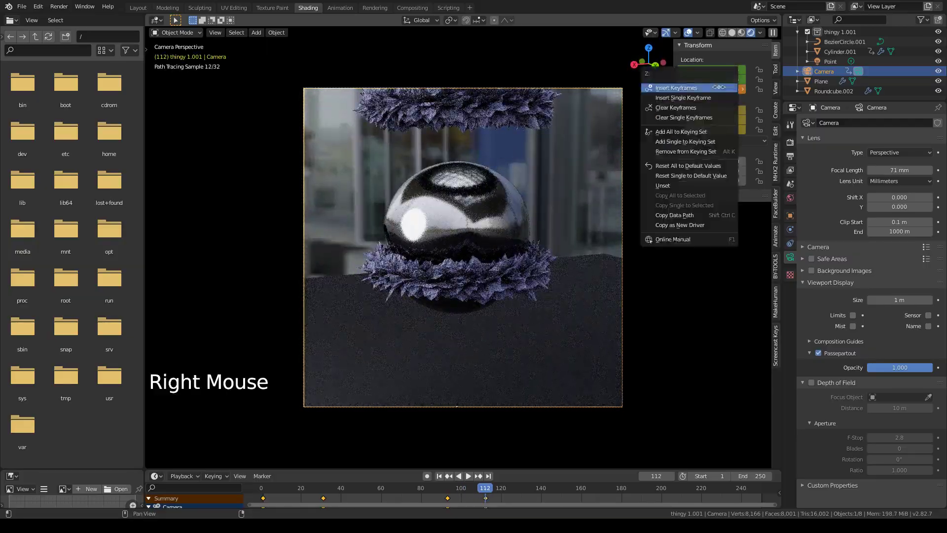
{"action": "left_click", "coordinate": [719, 88]}
Scrub back through the camera animation and play it in Material Preview shading to check how it follows the ball.
{"action": "left_click", "coordinate": [445, 491]}
{"action": "left_click_drag", "start_coordinate": [388, 489], "coordinate": [286, 489]}
{"action": "key", "text": "space"}
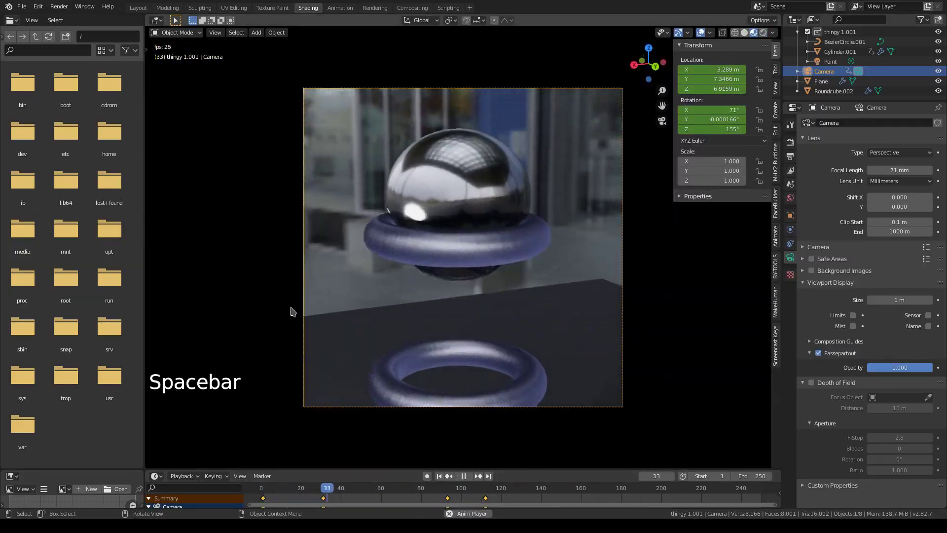
{"action": "key", "text": "space"}
Retime the camera's two middle keyframes to about frames 90 and 97, checking the motion in playback.
{"action": "left_click", "coordinate": [378, 491]}
{"action": "key", "text": "ctrl+z"}
{"action": "left_click", "coordinate": [337, 489]}
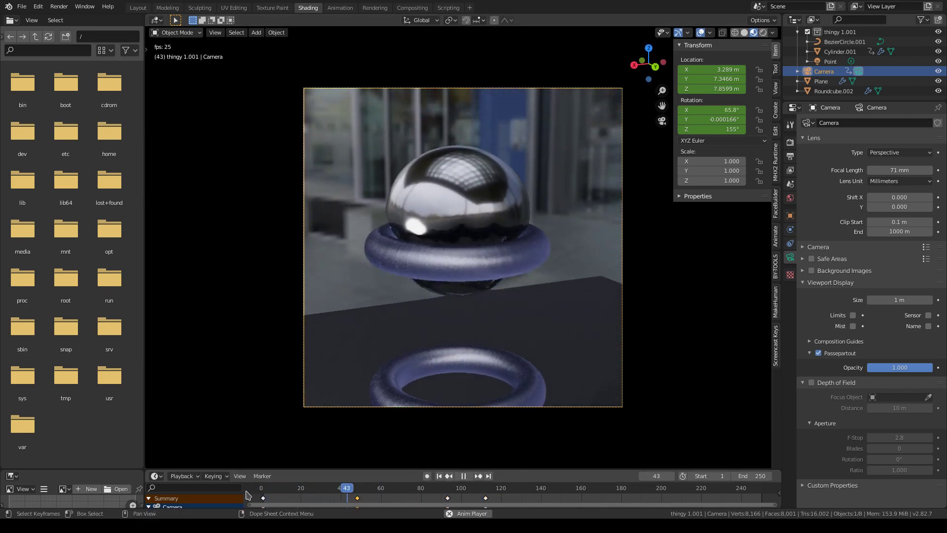
{"action": "key", "text": "space"}
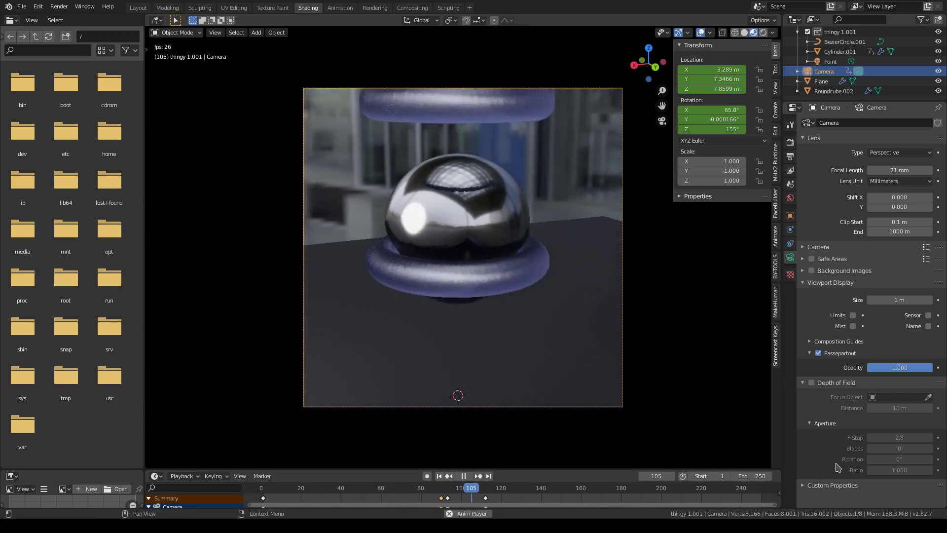
{"action": "key", "text": "shift+Left"}
{"action": "key", "text": "space"}
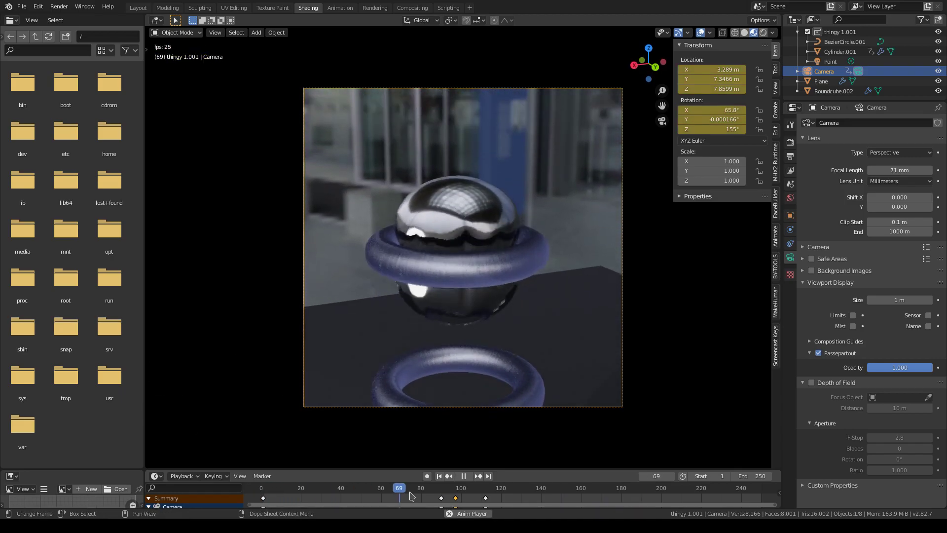
{"action": "key", "text": "space"}
Switch the viewport to Rendered shading and render frame 61 from the camera.
{"action": "left_click", "coordinate": [763, 32]}
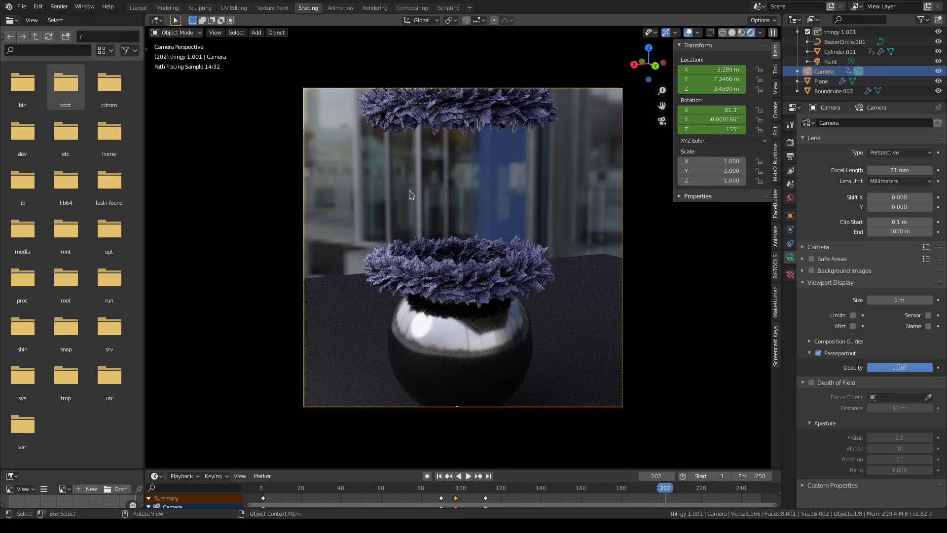
{"action": "scroll", "coordinate": [410, 194], "scroll_direction": "up", "scroll_amount": 2}
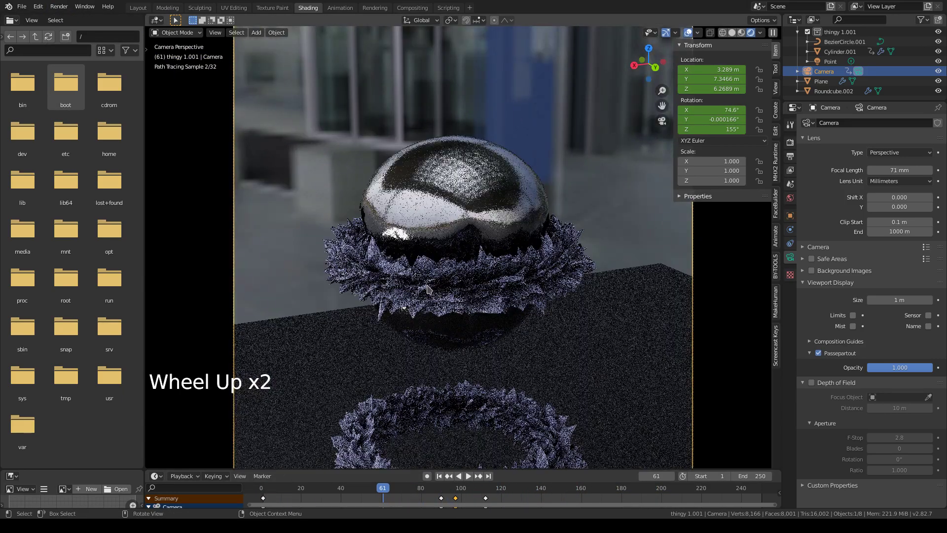
{"action": "left_click", "coordinate": [59, 7]}
{"action": "left_click", "coordinate": [54, 18]}
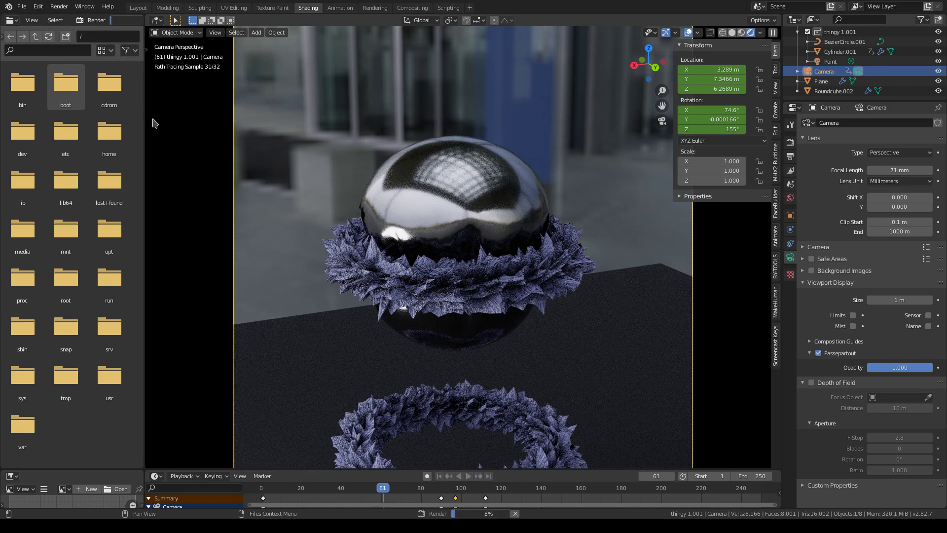